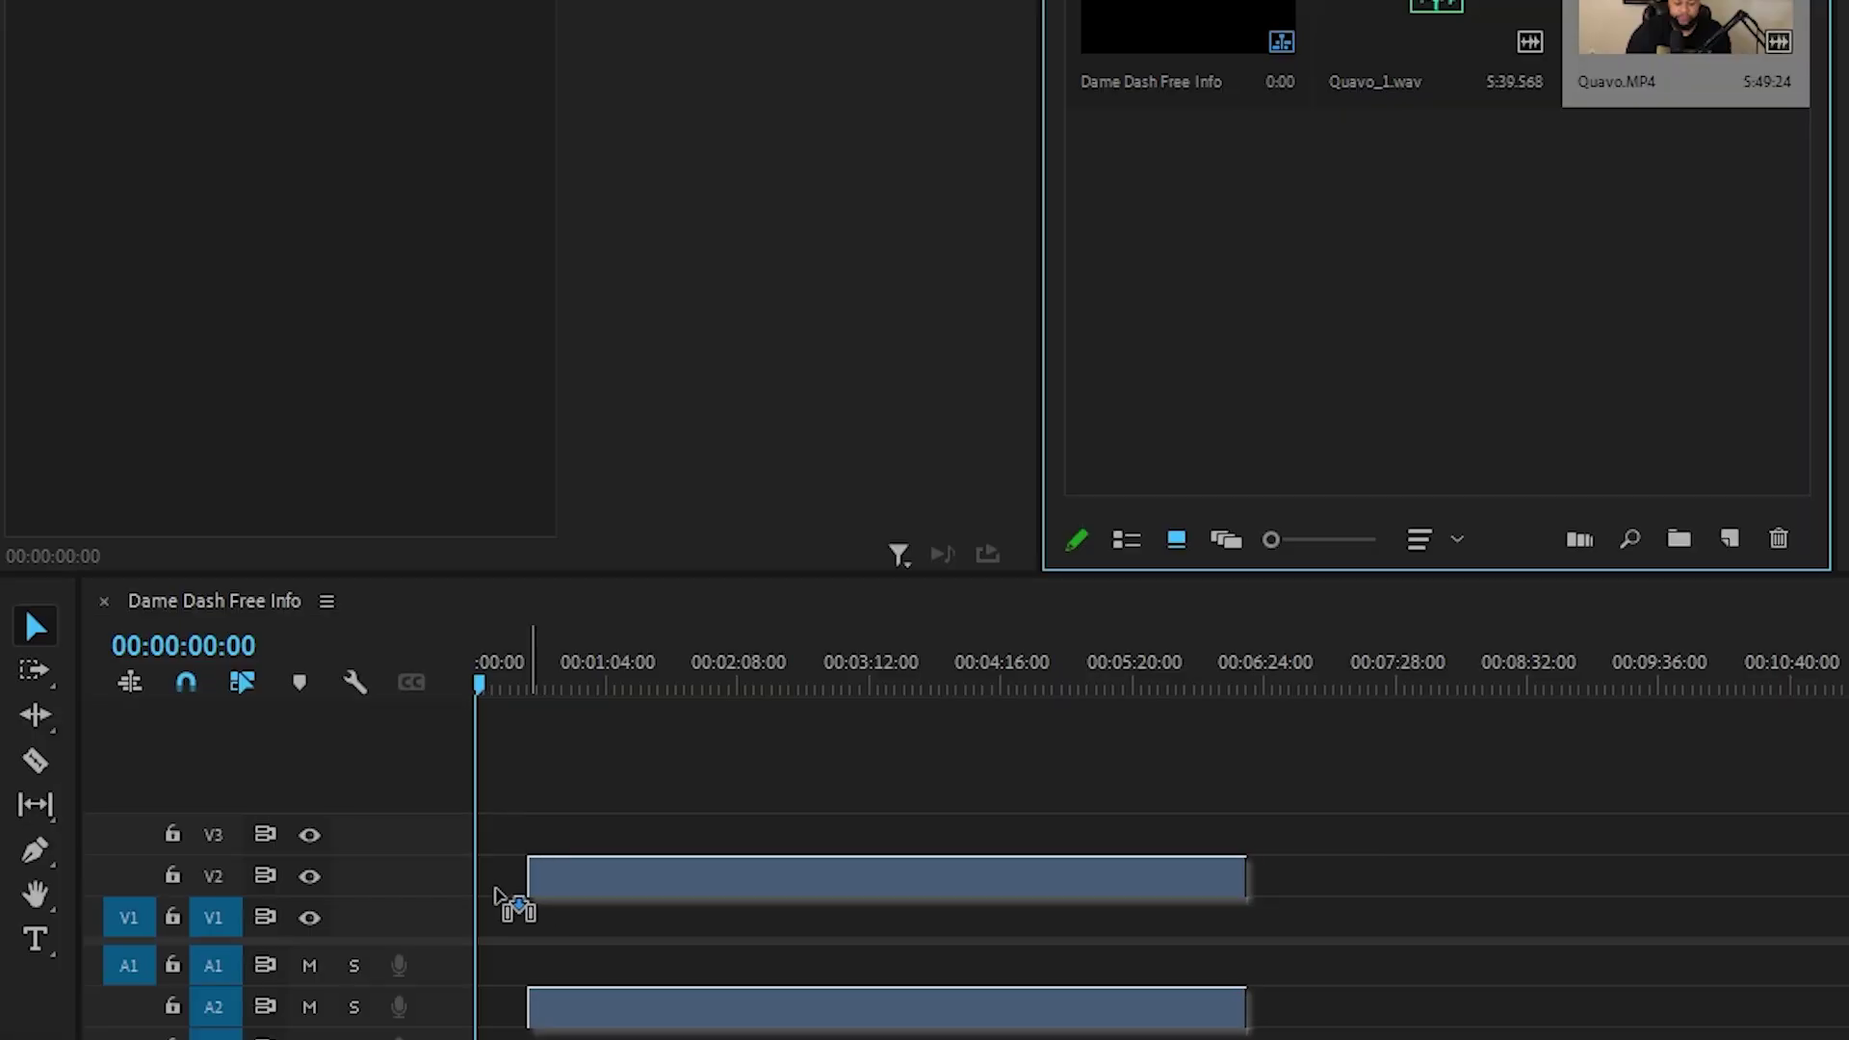
Step: Place Quavo.MP4 on V1 and A1 at the start of the sequence, and add Quavo_1.wav on the audio track beneath it
{"action": "left_click_drag", "start_coordinate": [511, 900], "coordinate": [442, 940]}
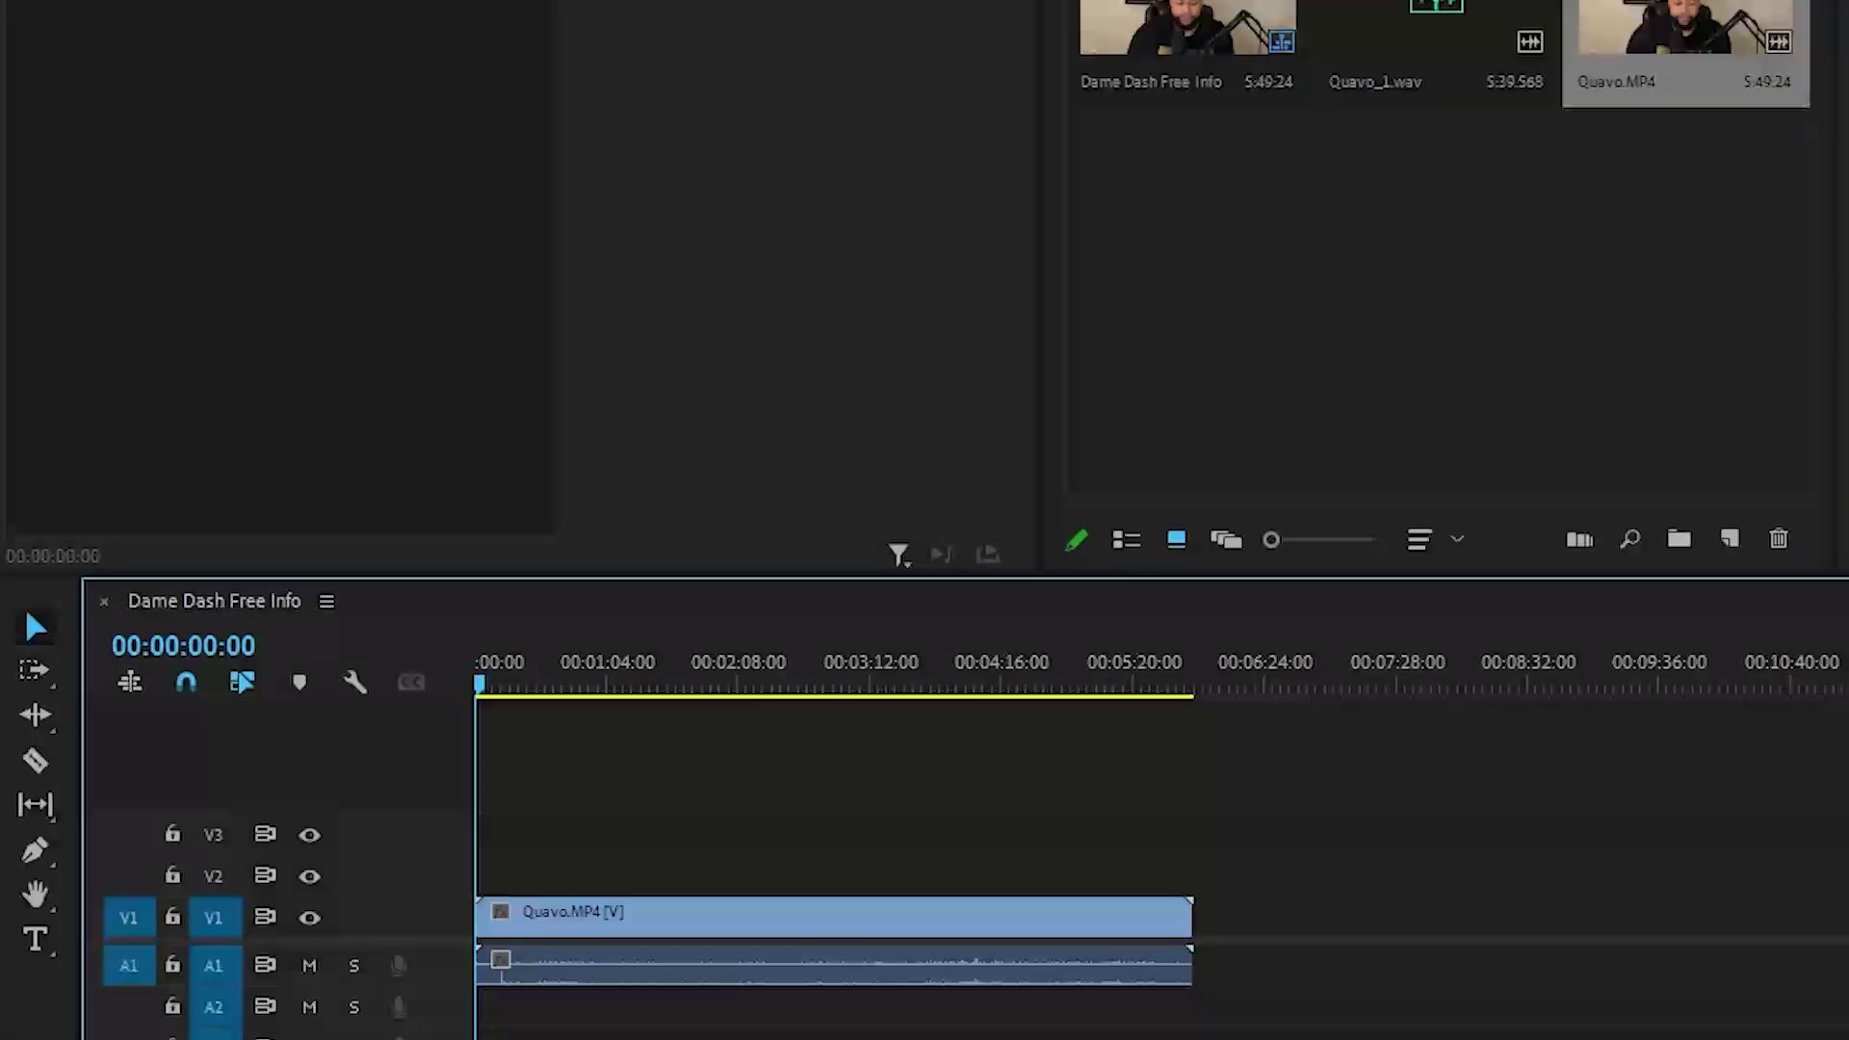
{"action": "left_click_drag", "start_coordinate": [1427, 19], "coordinate": [768, 1002]}
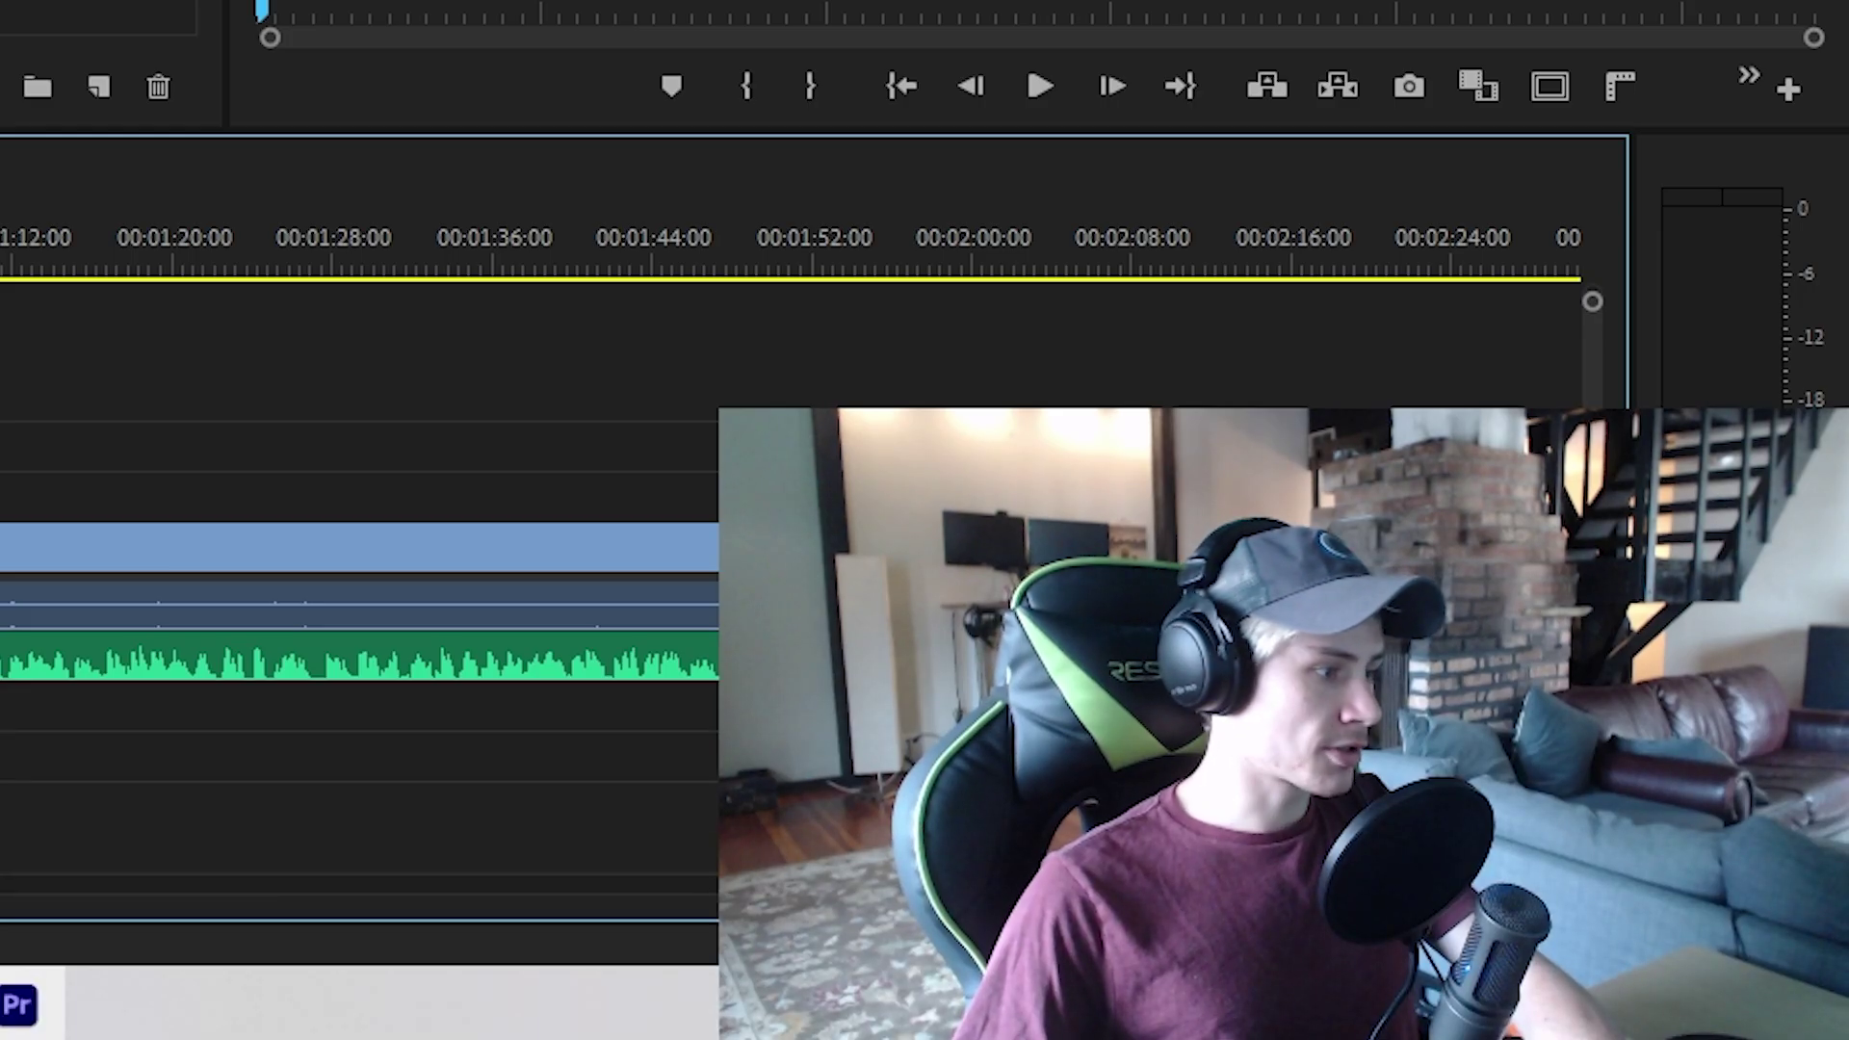
Step: Shift Quavo_1.wav on A2 so its clap spike near 00:00:13:00 lines up with the clap in the camera audio
{"action": "left_click", "coordinate": [0, 238]}
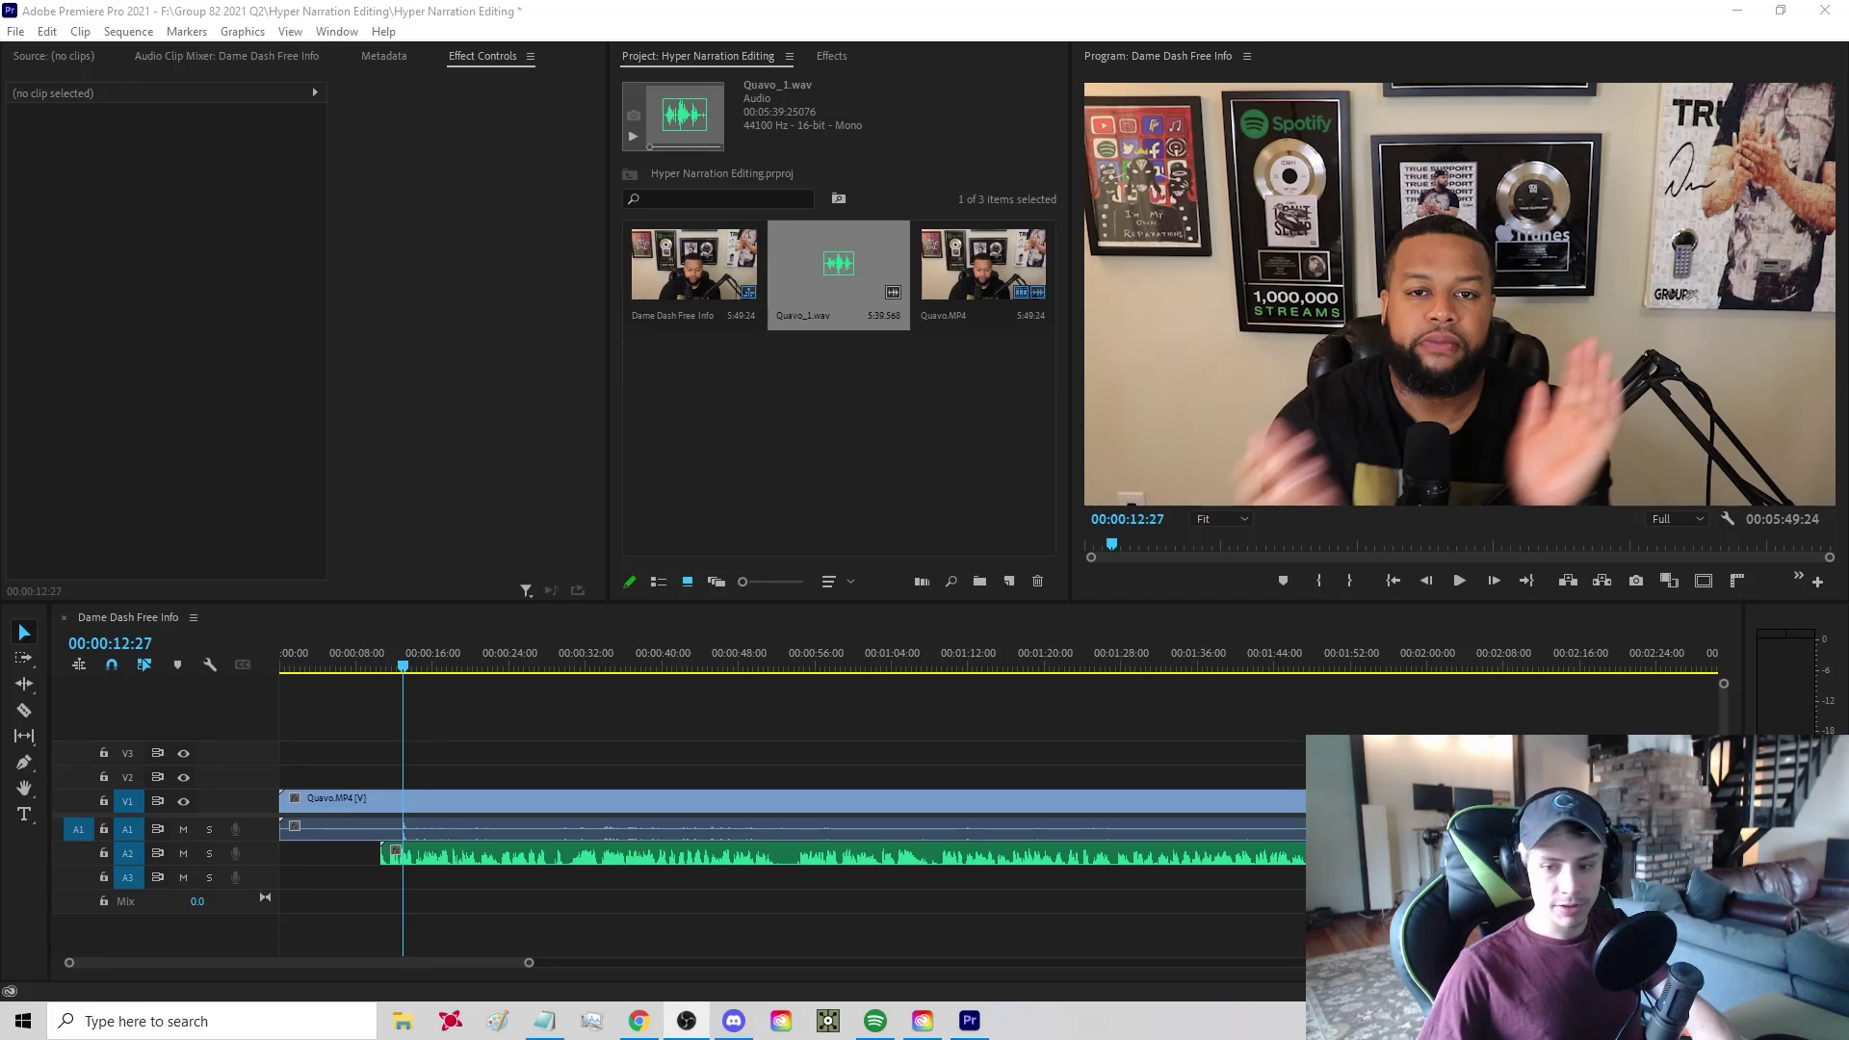
{"action": "left_click", "coordinate": [499, 758]}
{"action": "key", "text": "equal"}
{"action": "key", "text": "equal"}
{"action": "key", "text": "equal"}
{"action": "key", "text": "equal"}
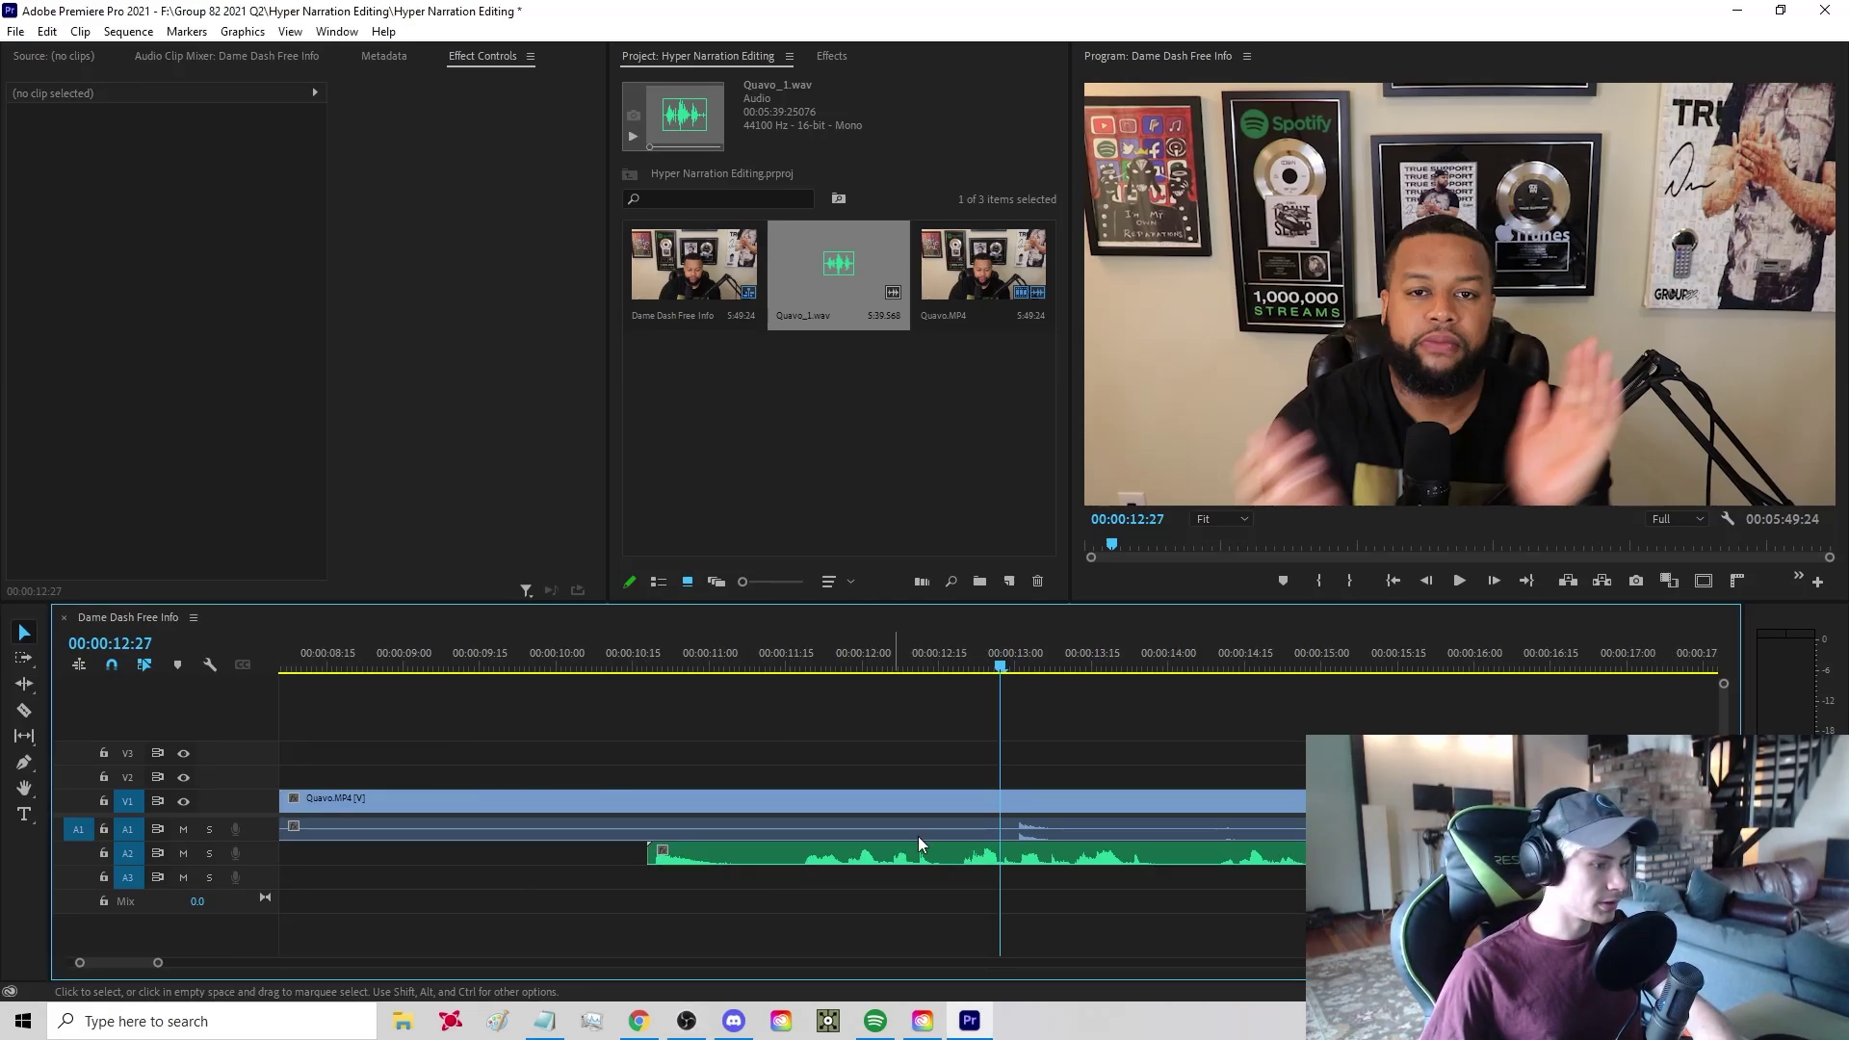
{"action": "left_click_drag", "start_coordinate": [687, 864], "coordinate": [1117, 860]}
{"action": "key", "text": "="}
{"action": "key", "text": "="}
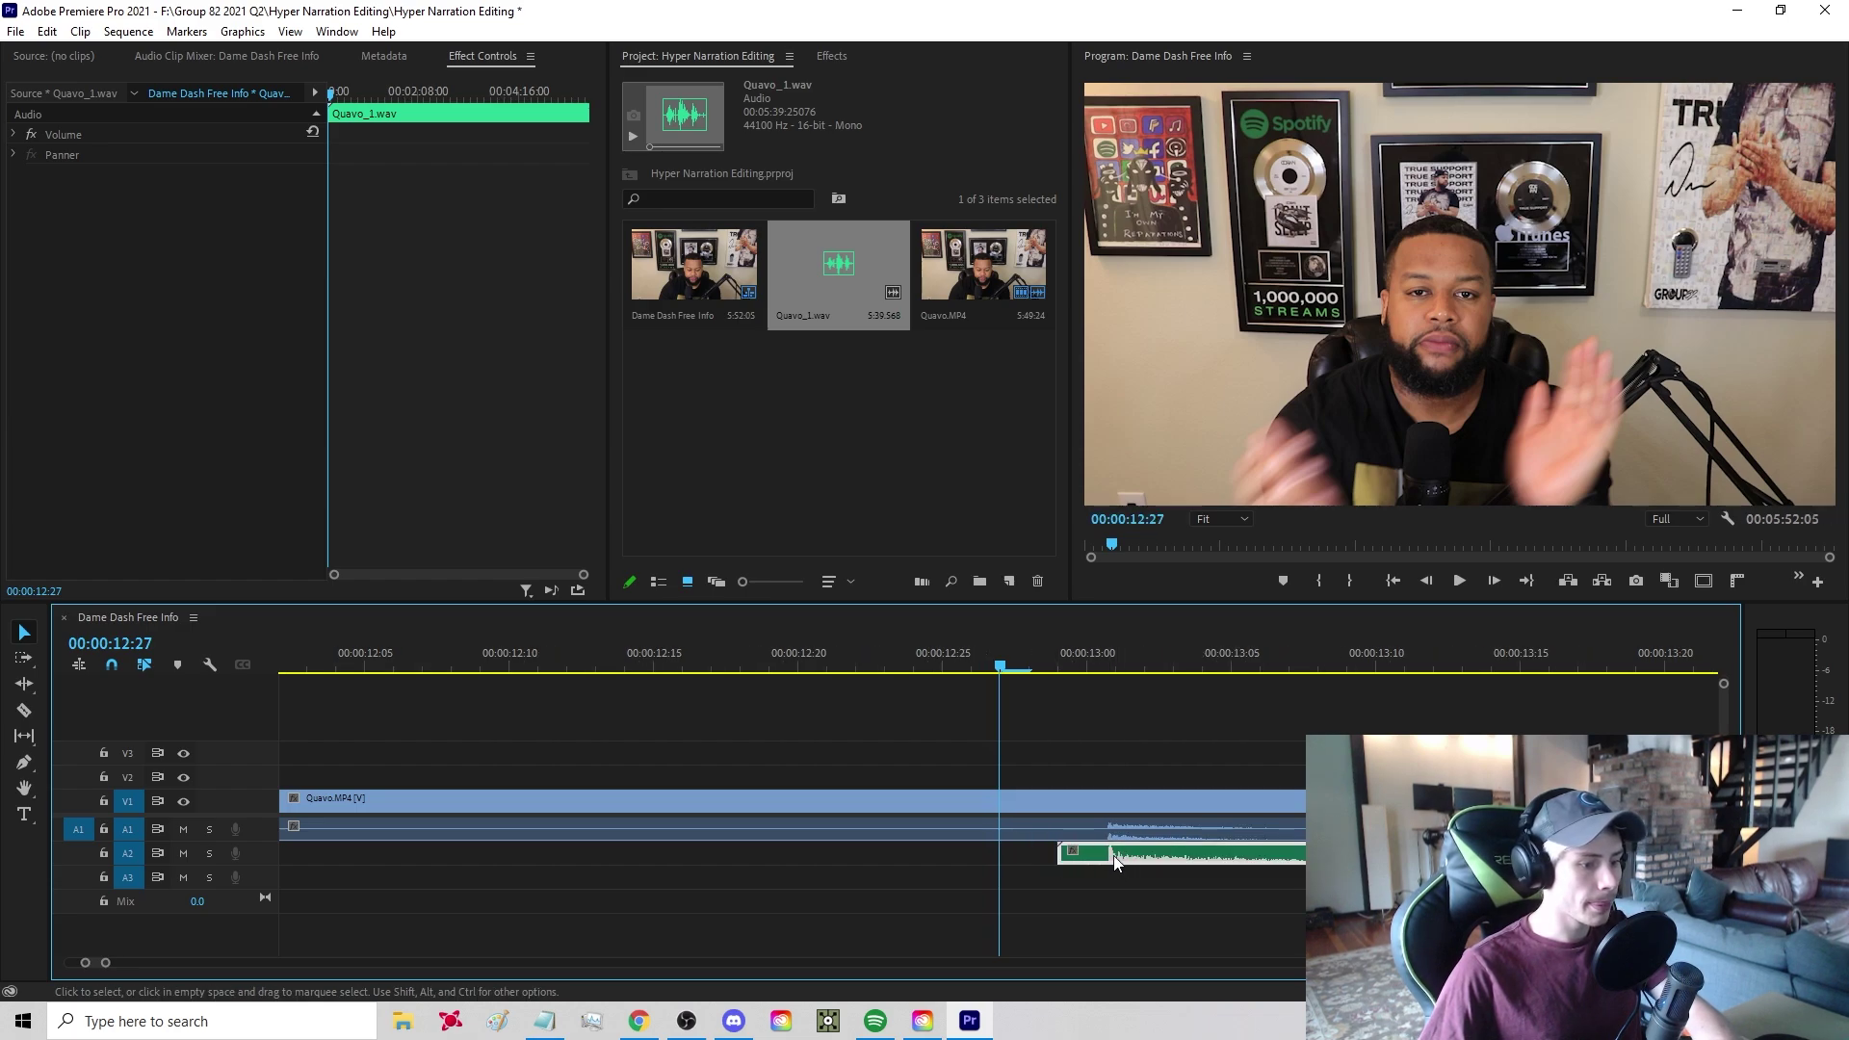
{"action": "key", "text": "minus"}
{"action": "key", "text": "minus"}
{"action": "key", "text": "minus"}
{"action": "key", "text": "equal"}
{"action": "key", "text": "equal"}
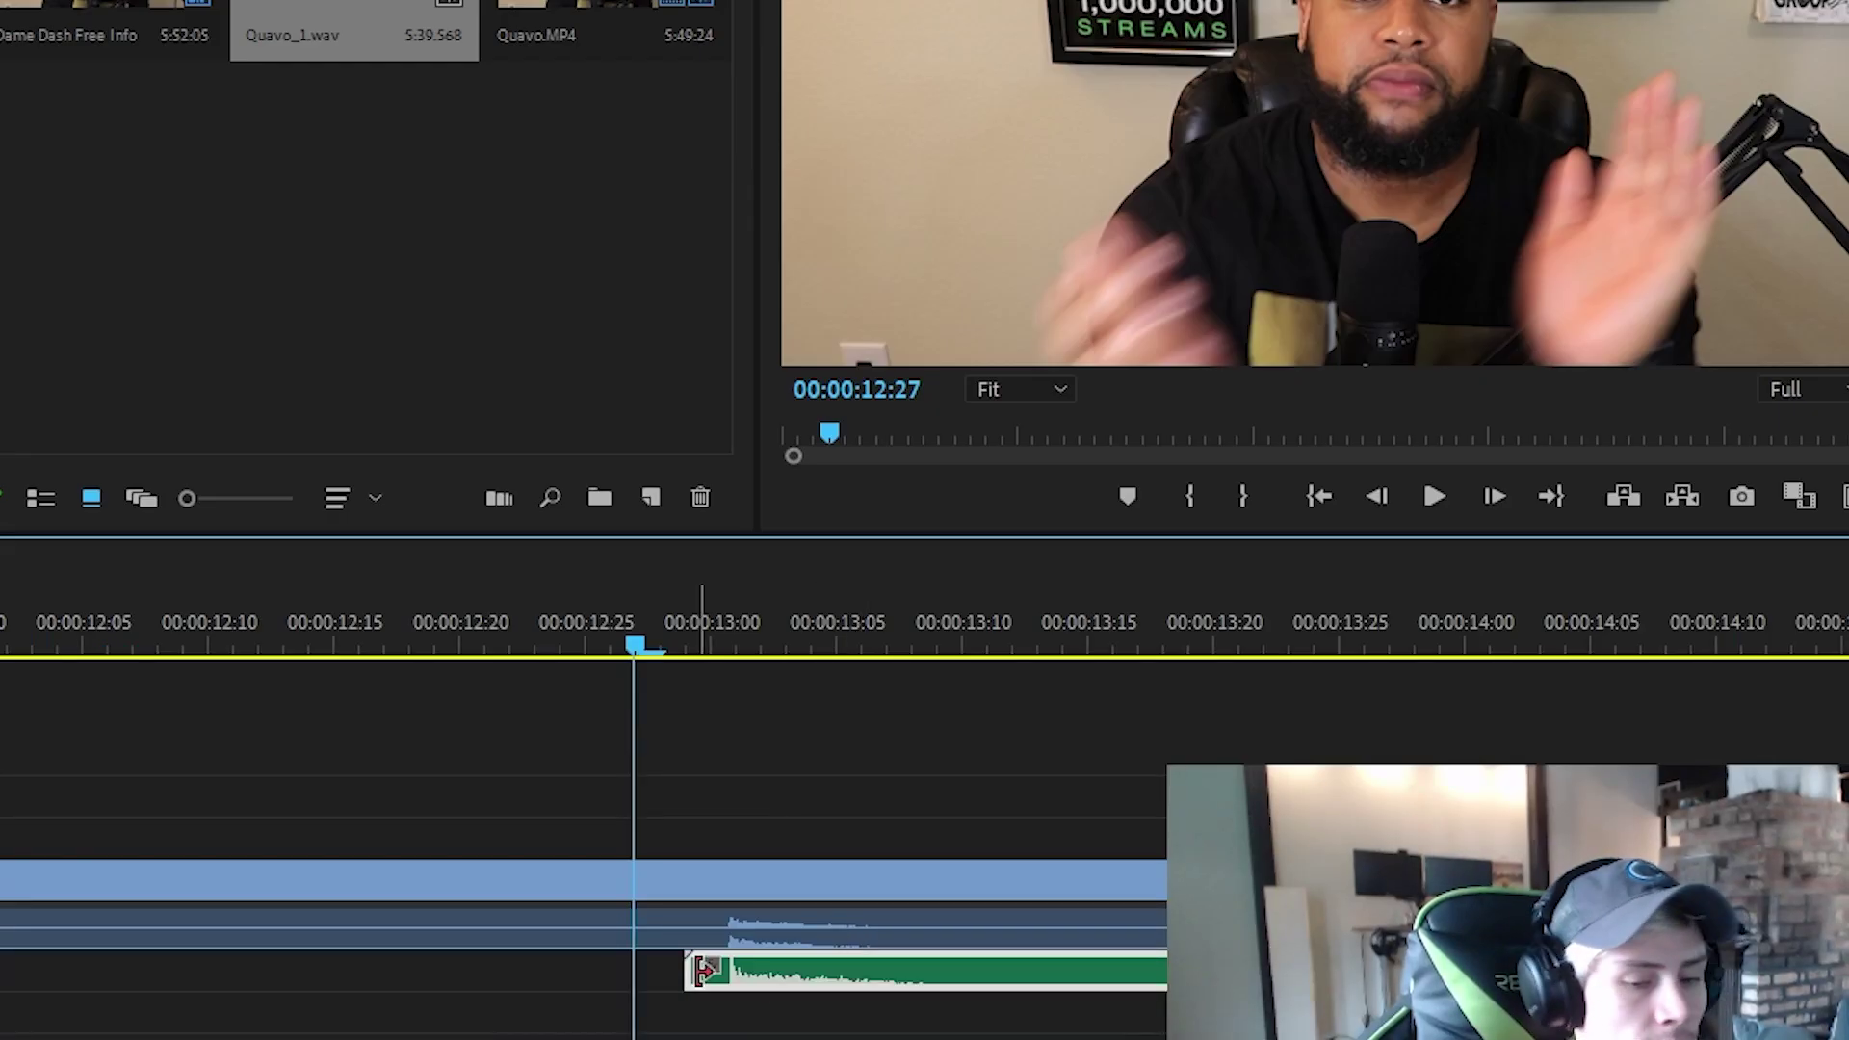
Step: Play back the aligned section to check its sync, and set the playhead at 00:00:14:00
{"action": "key", "text": "space"}
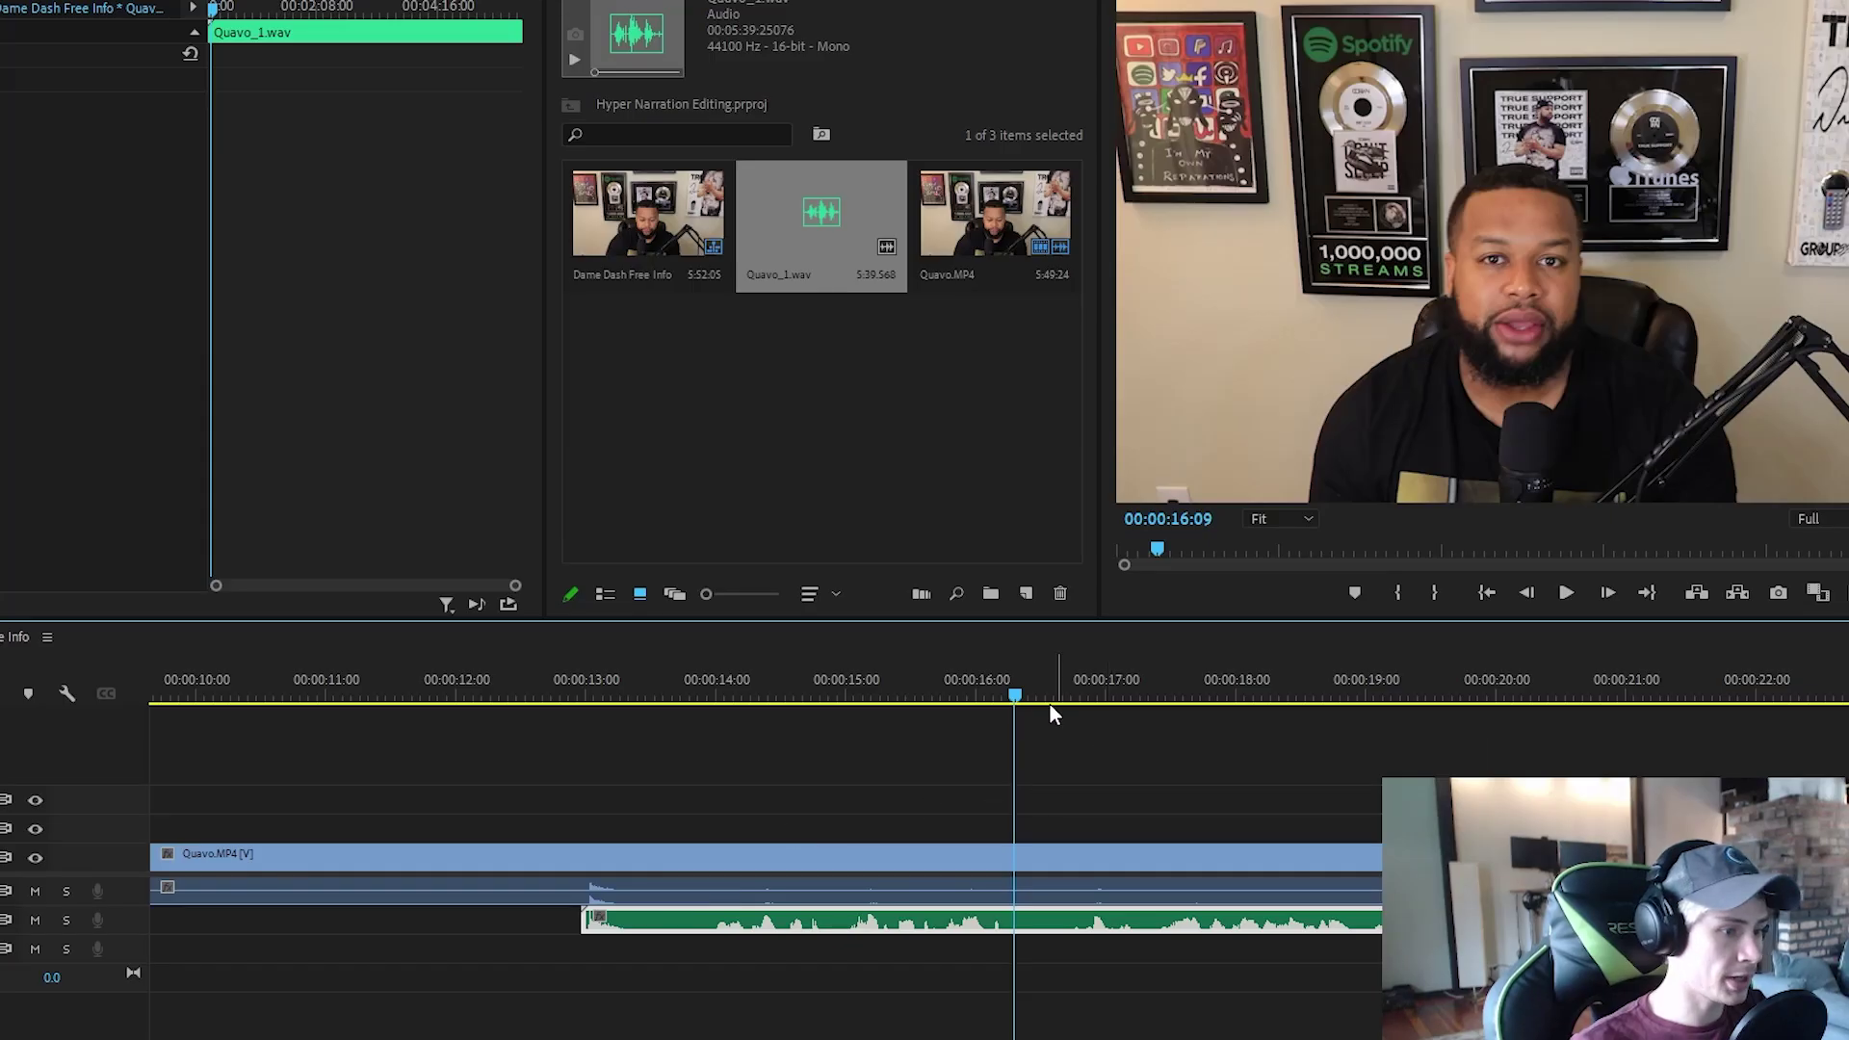
{"action": "left_click_drag", "start_coordinate": [1002, 689], "coordinate": [714, 690]}
{"action": "key", "text": "="}
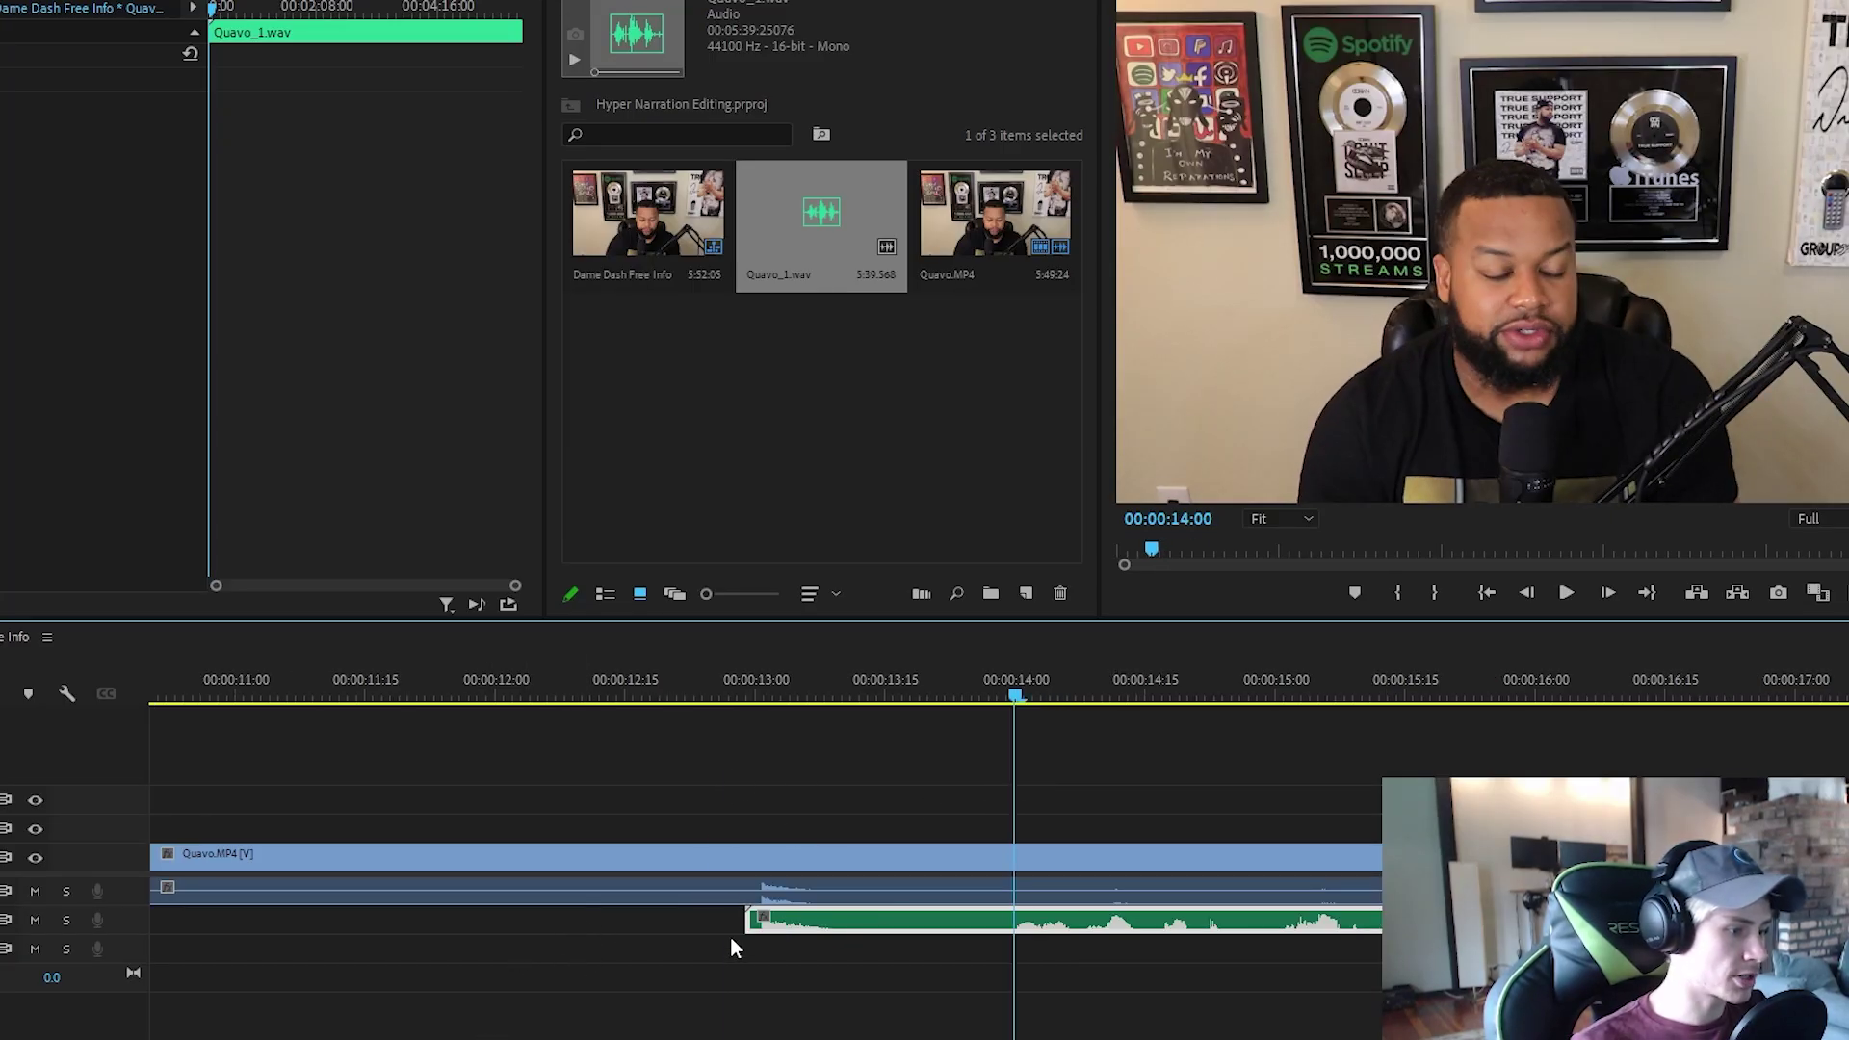
Step: Unlink Quavo.MP4 and replace its camera audio on A1 with the Quavo_1.wav recording
{"action": "left_click", "coordinate": [971, 860]}
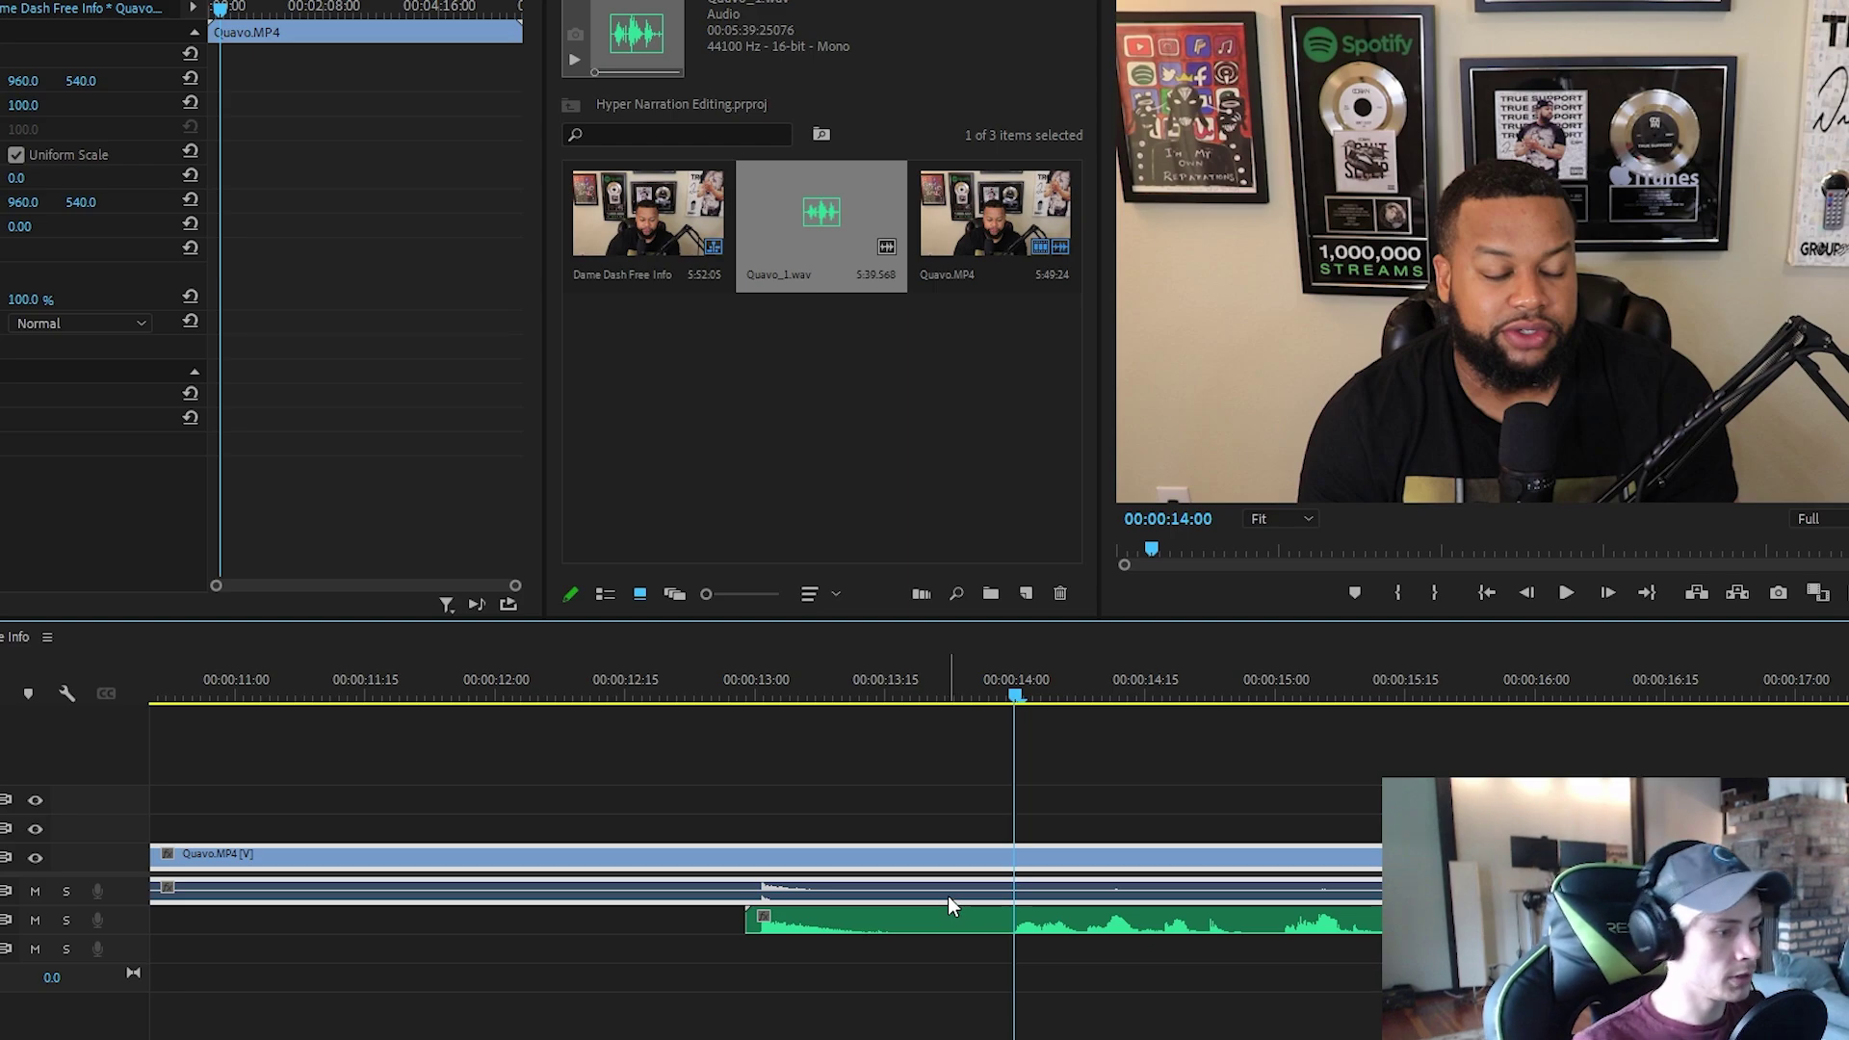
{"action": "right_click", "coordinate": [947, 891]}
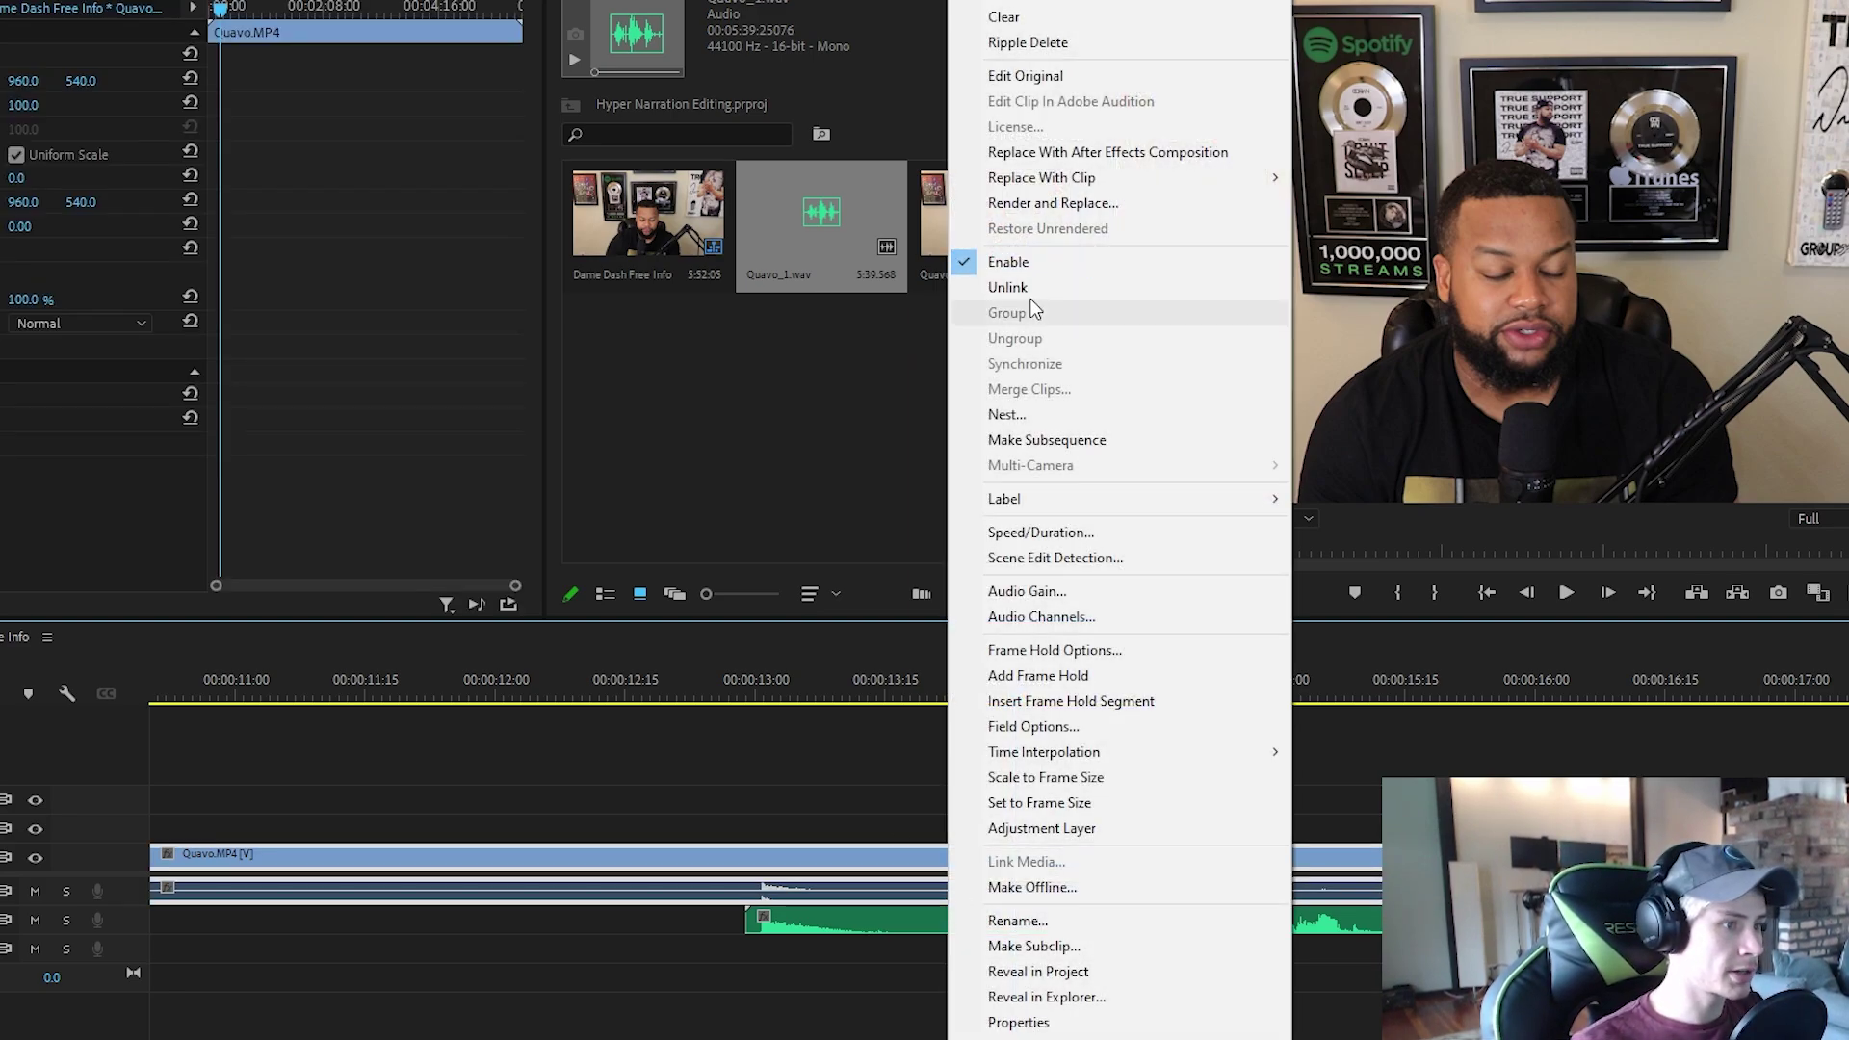
{"action": "left_click", "coordinate": [1007, 287]}
{"action": "left_click", "coordinate": [765, 794]}
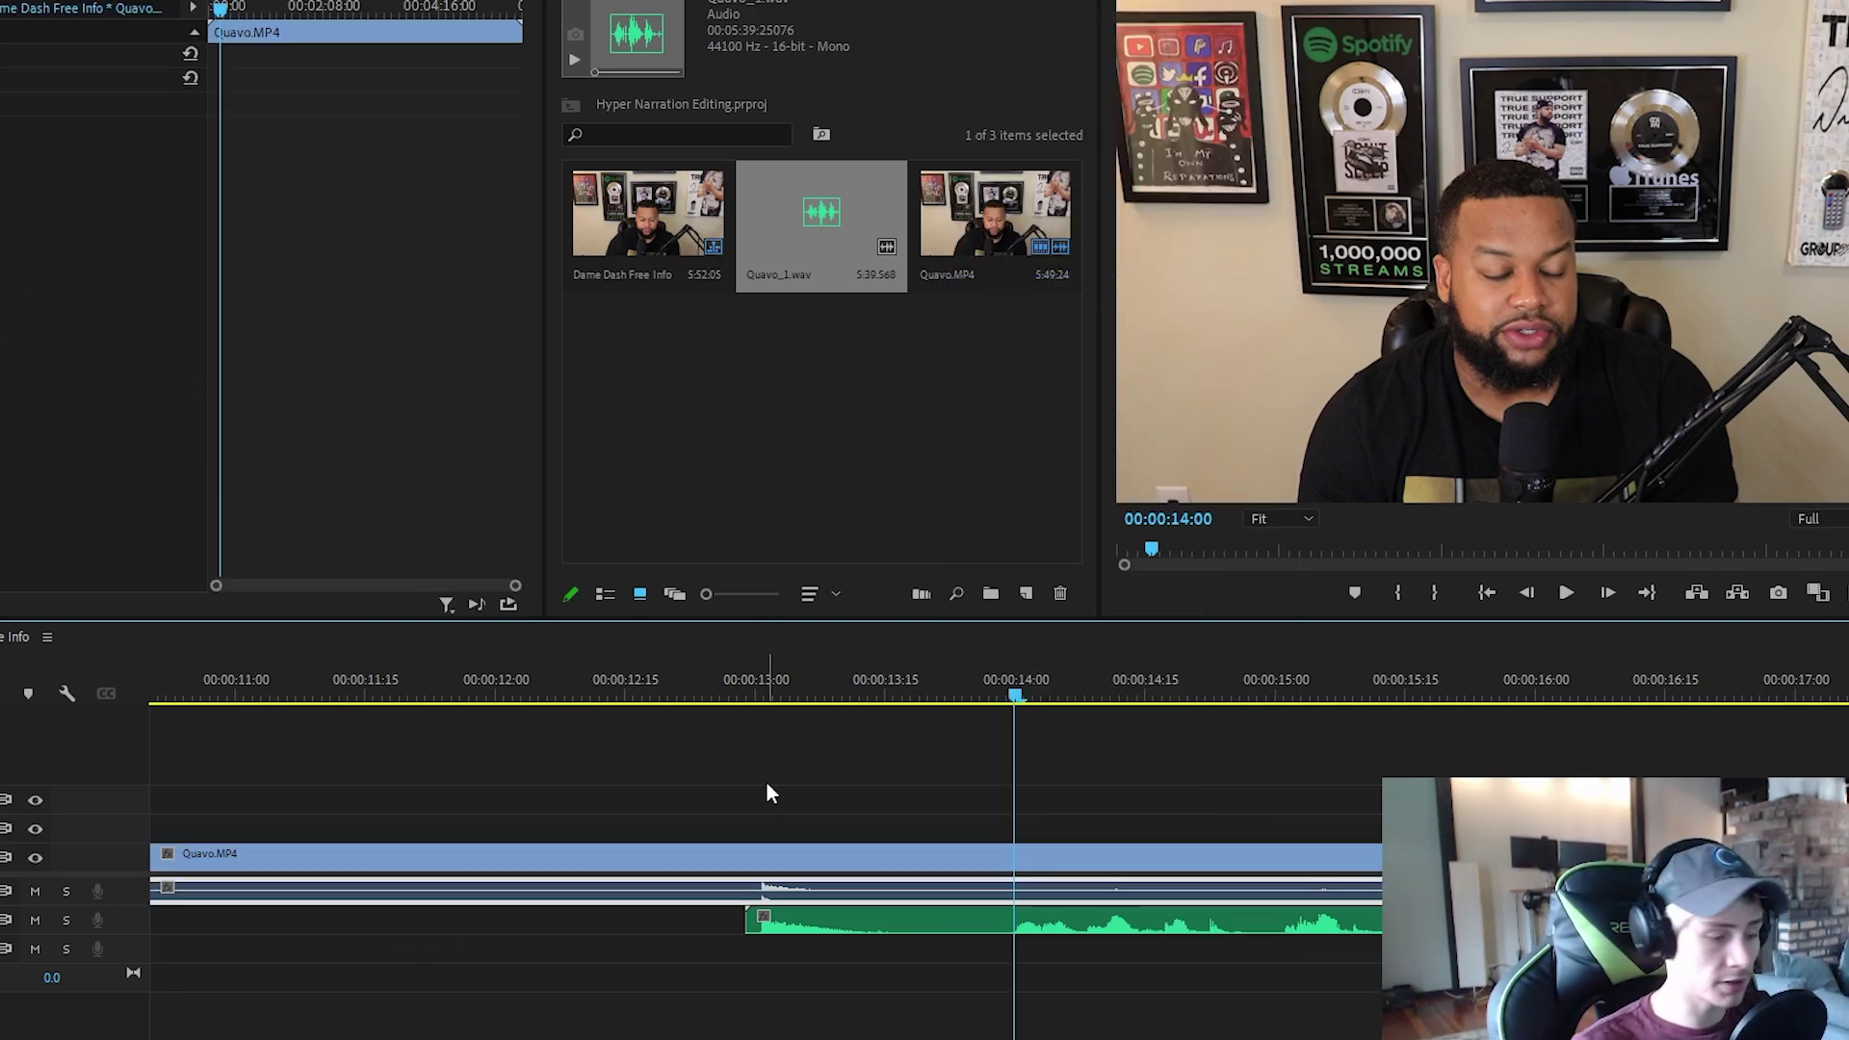
{"action": "left_click", "coordinate": [942, 889]}
{"action": "key", "text": "Delete"}
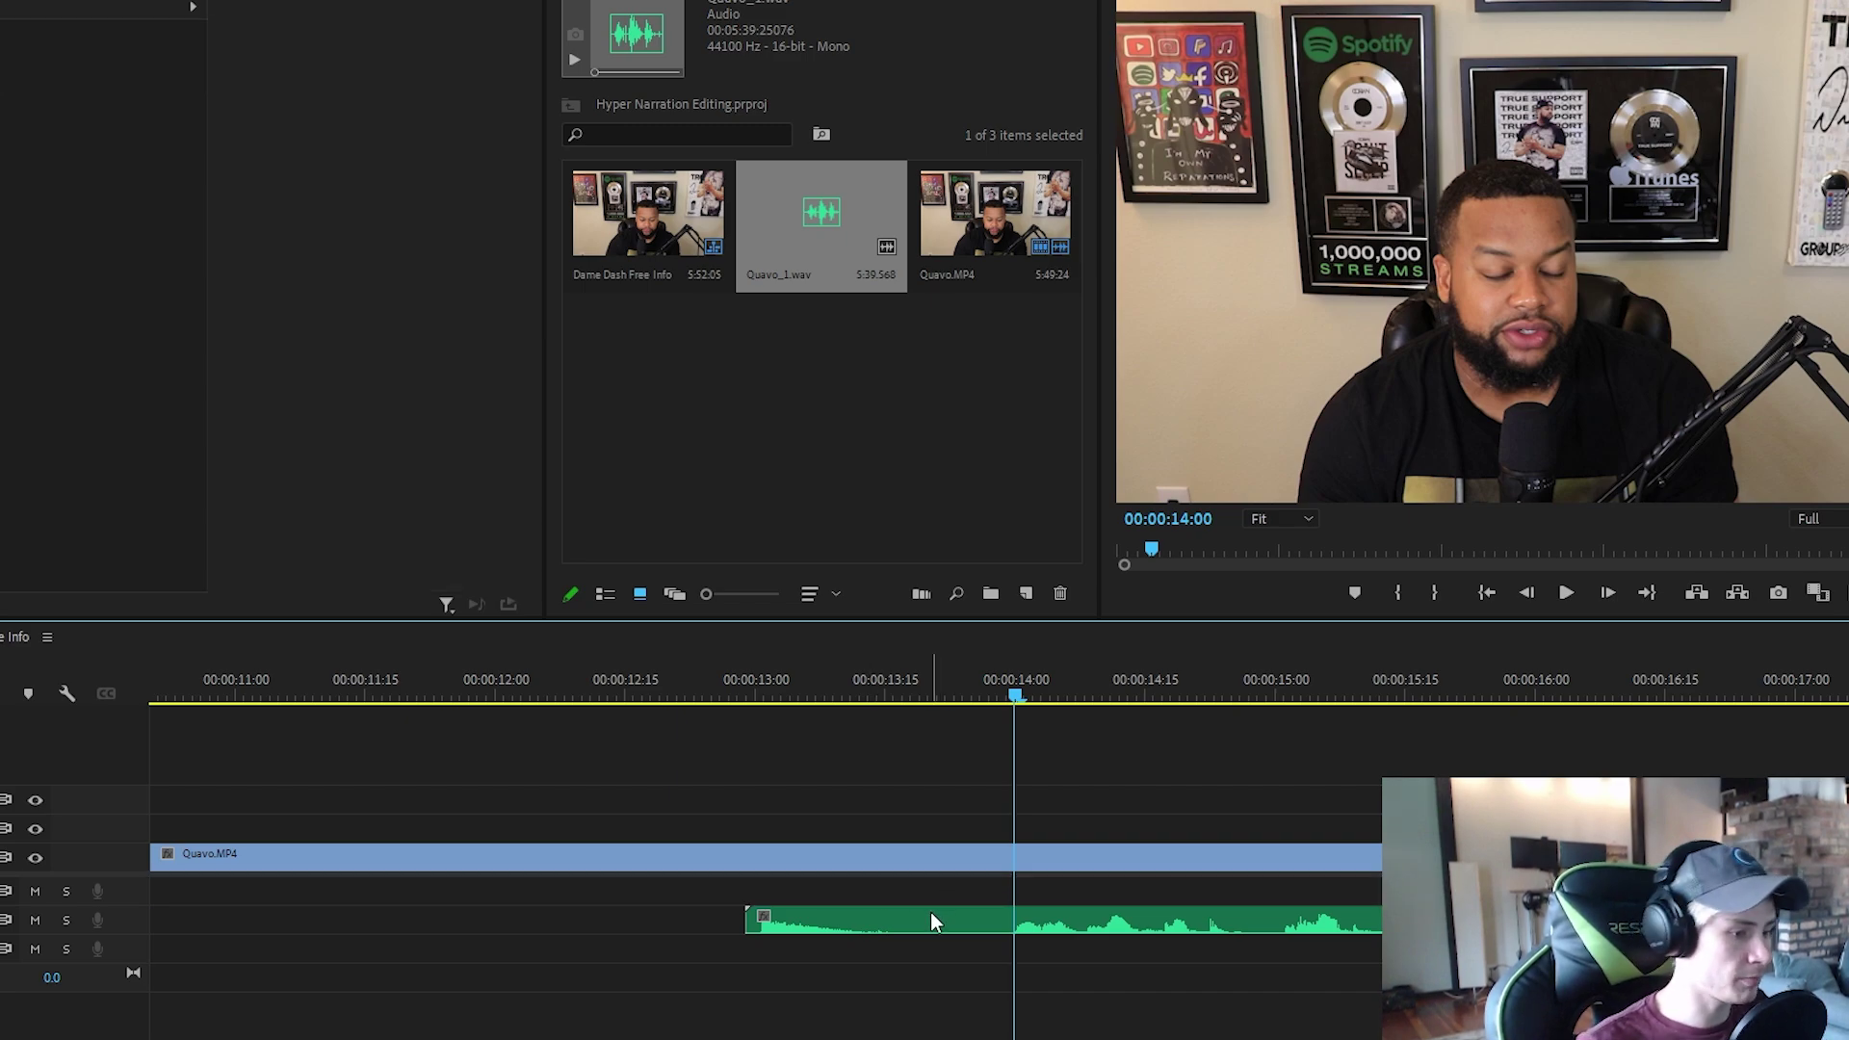
{"action": "left_click_drag", "start_coordinate": [931, 920], "coordinate": [986, 862]}
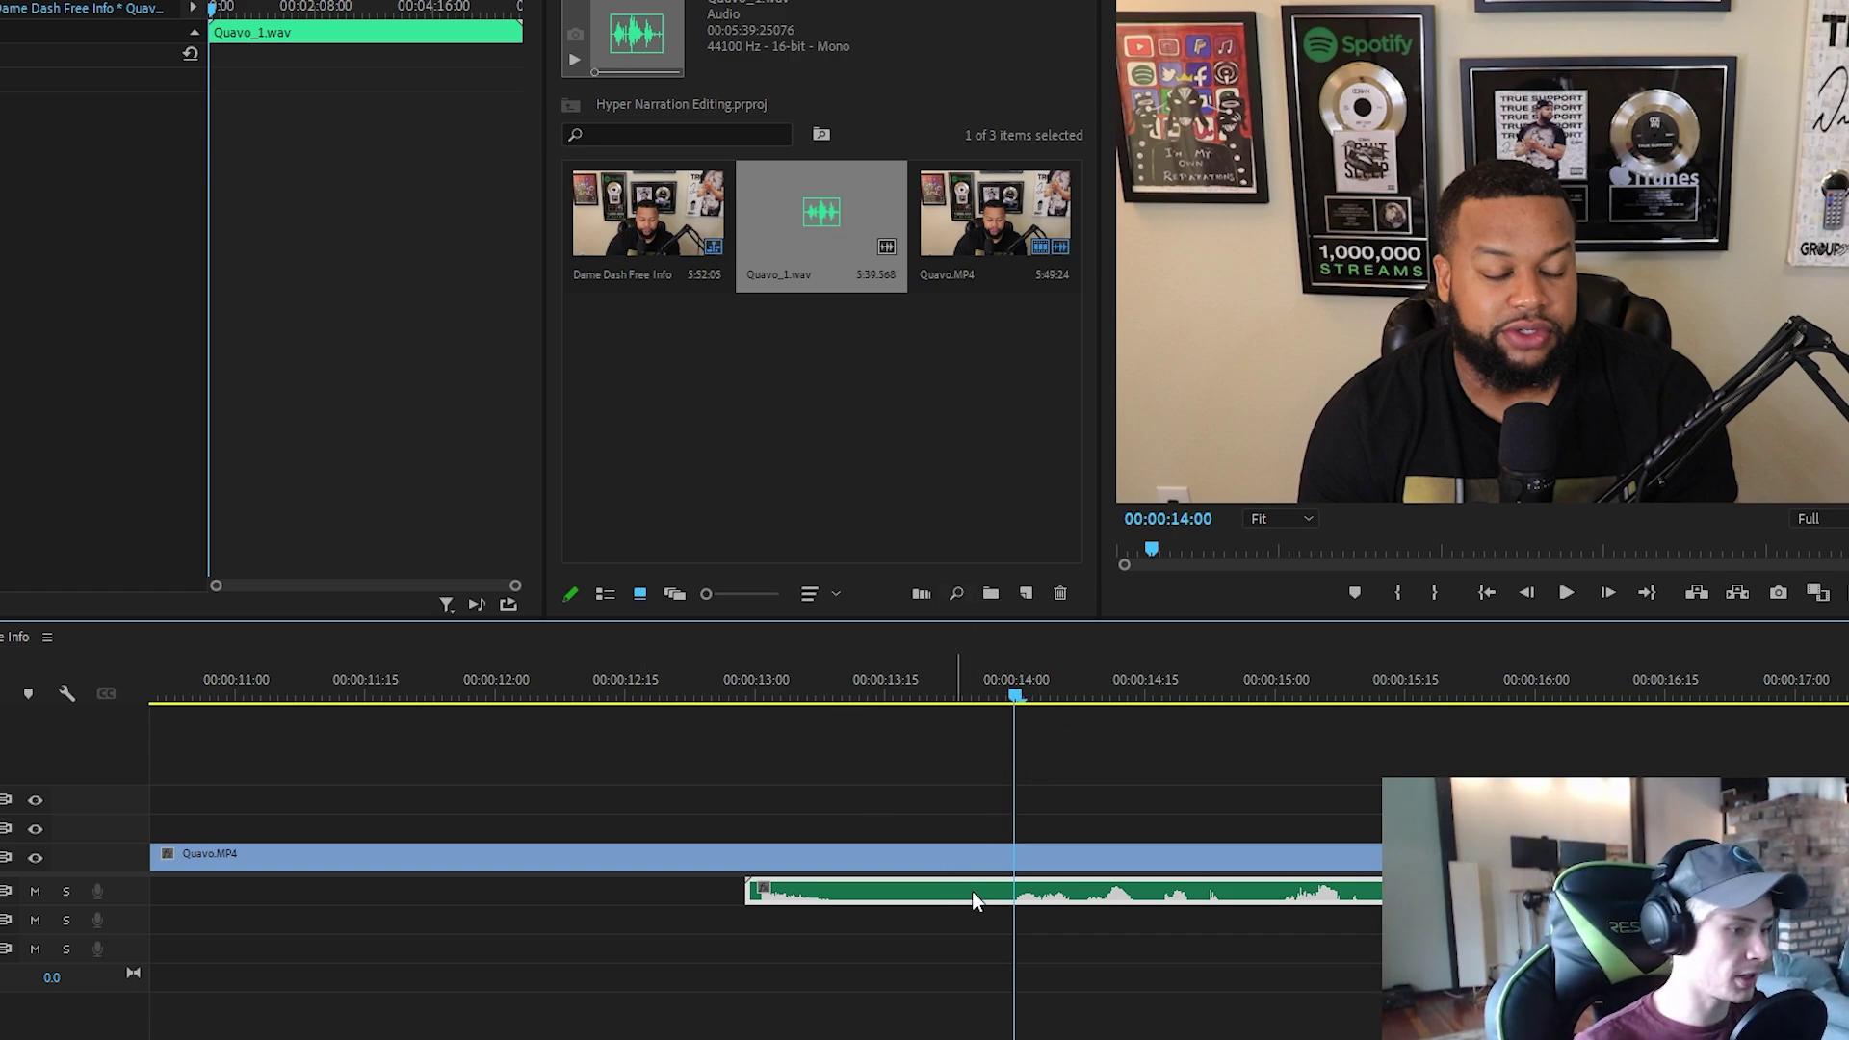
Step: Cut both the video clip and the Quavo_1.wav audio at 00:00:14:00 with the Razor tool
{"action": "key", "text": "c"}
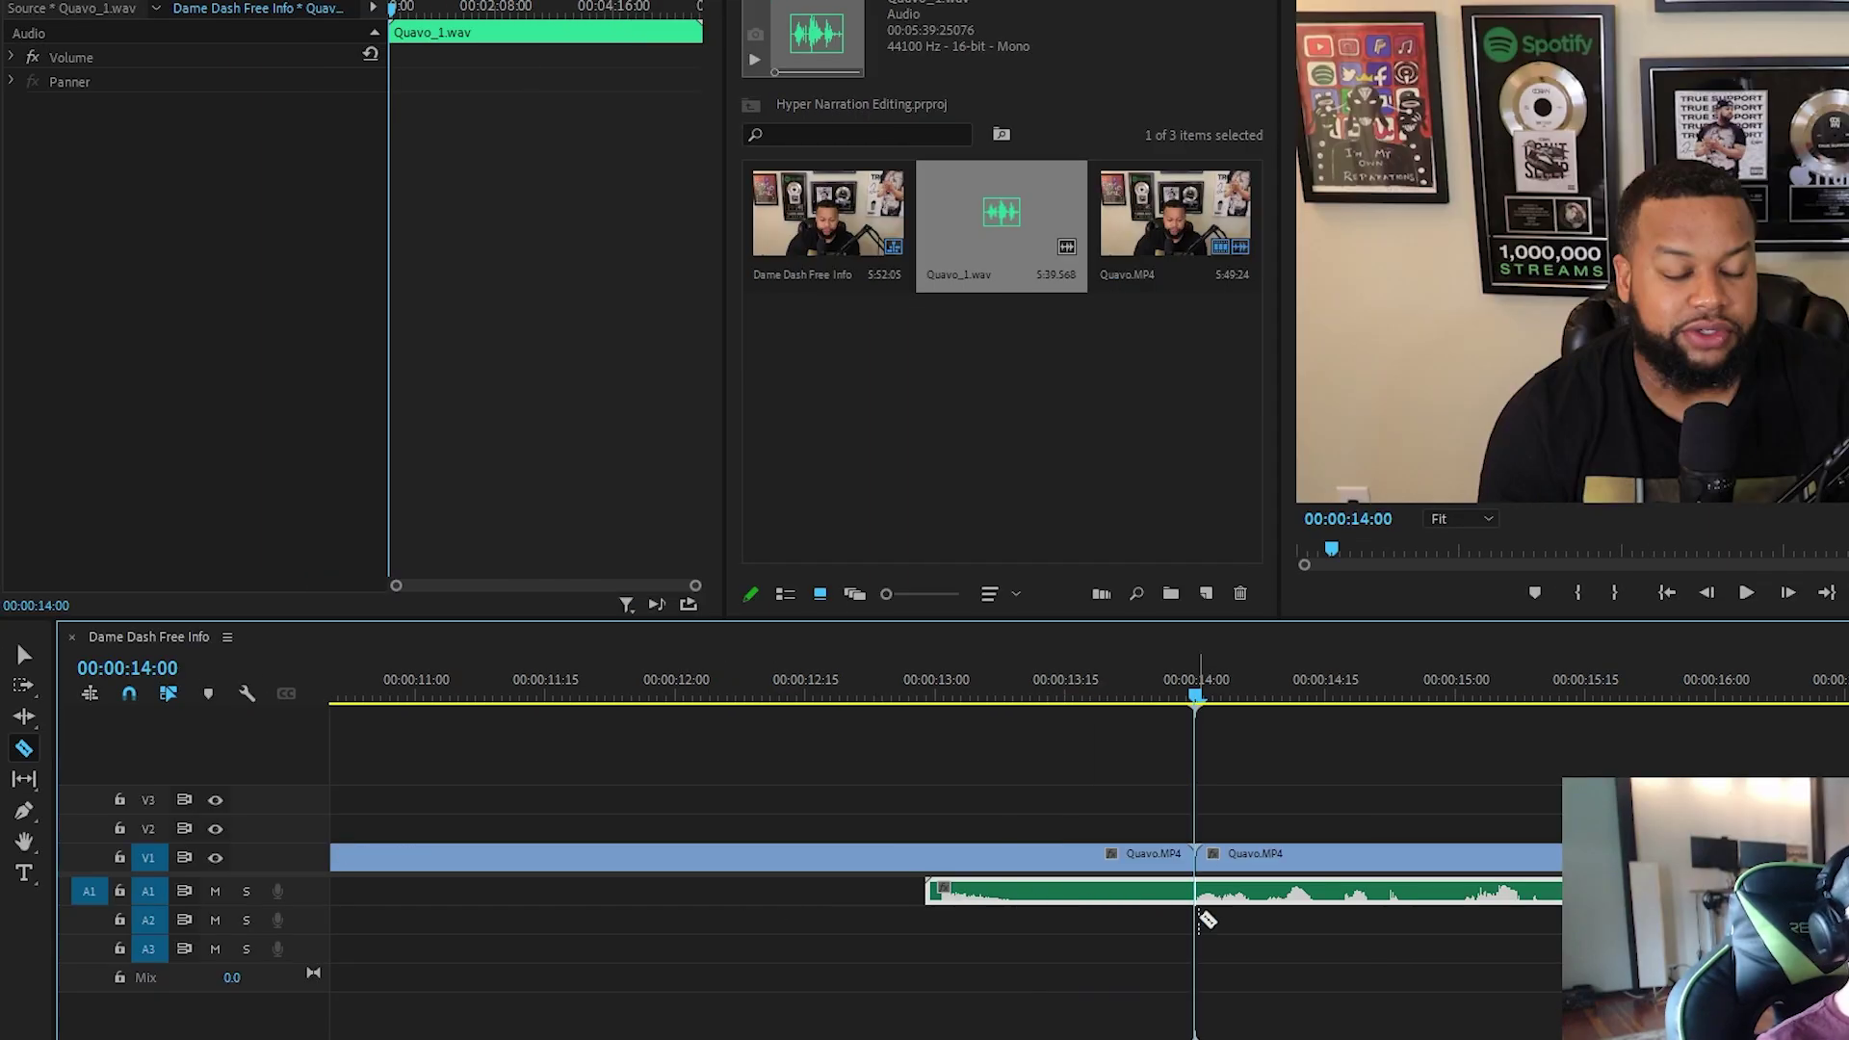
{"action": "left_click", "coordinate": [26, 749]}
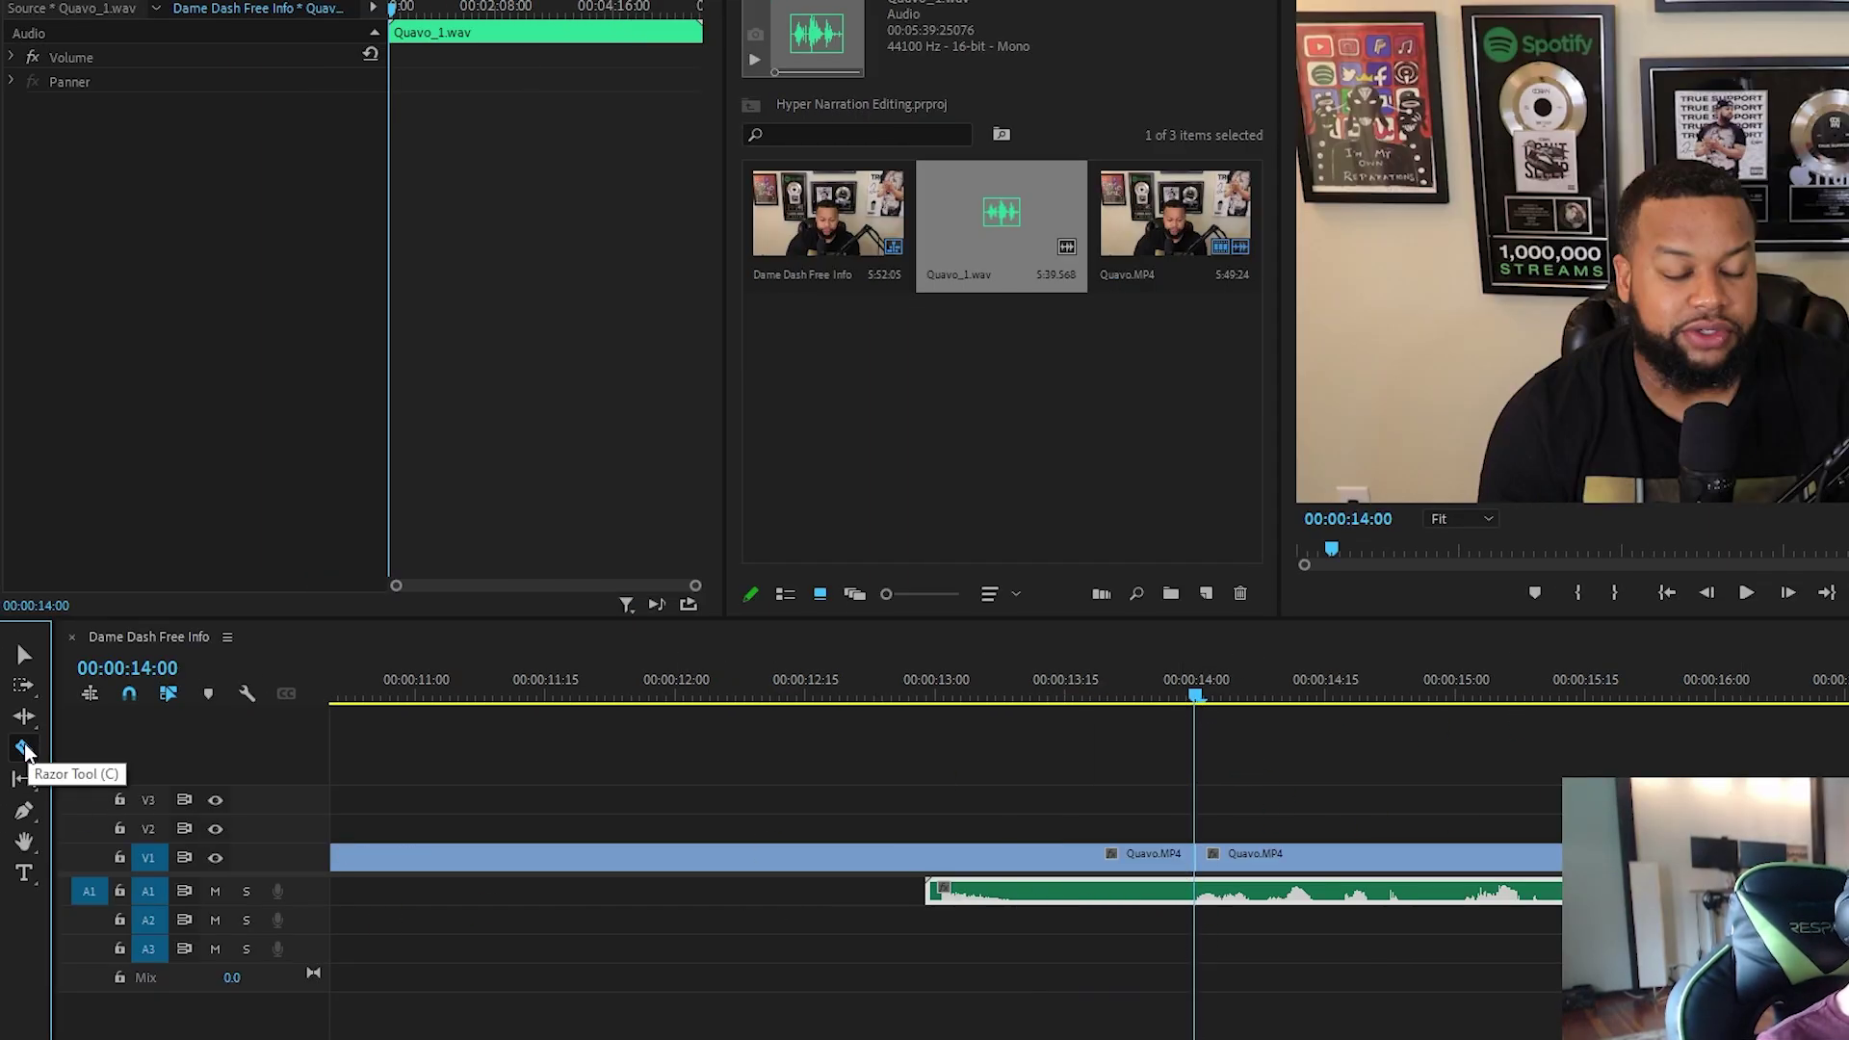
{"action": "left_click", "coordinate": [1195, 890]}
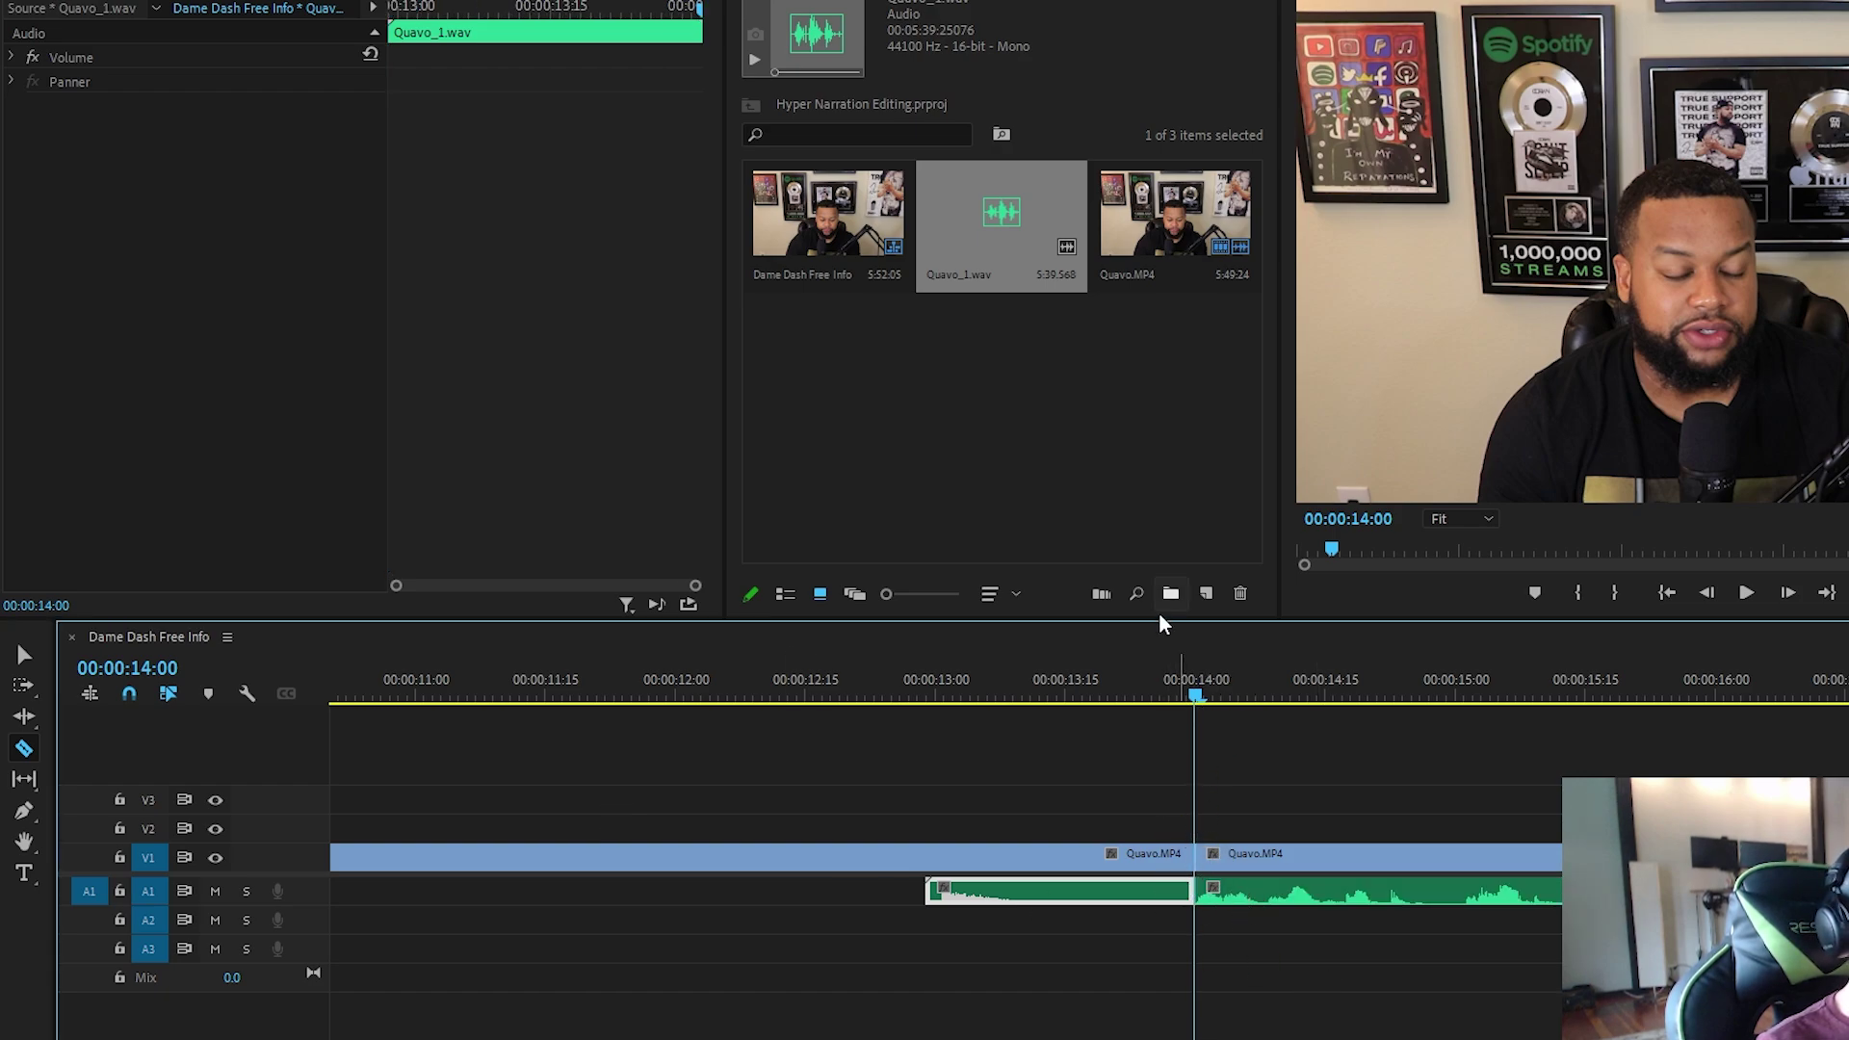
Step: Delete the video and audio pieces before the 00:00:14:00 cut, and ripple delete the gap they leave
{"action": "key", "text": "v"}
{"action": "left_click_drag", "start_coordinate": [883, 805], "coordinate": [1045, 934]}
{"action": "key", "text": "minus"}
{"action": "key", "text": "minus"}
{"action": "key", "text": "minus"}
{"action": "key", "text": "minus"}
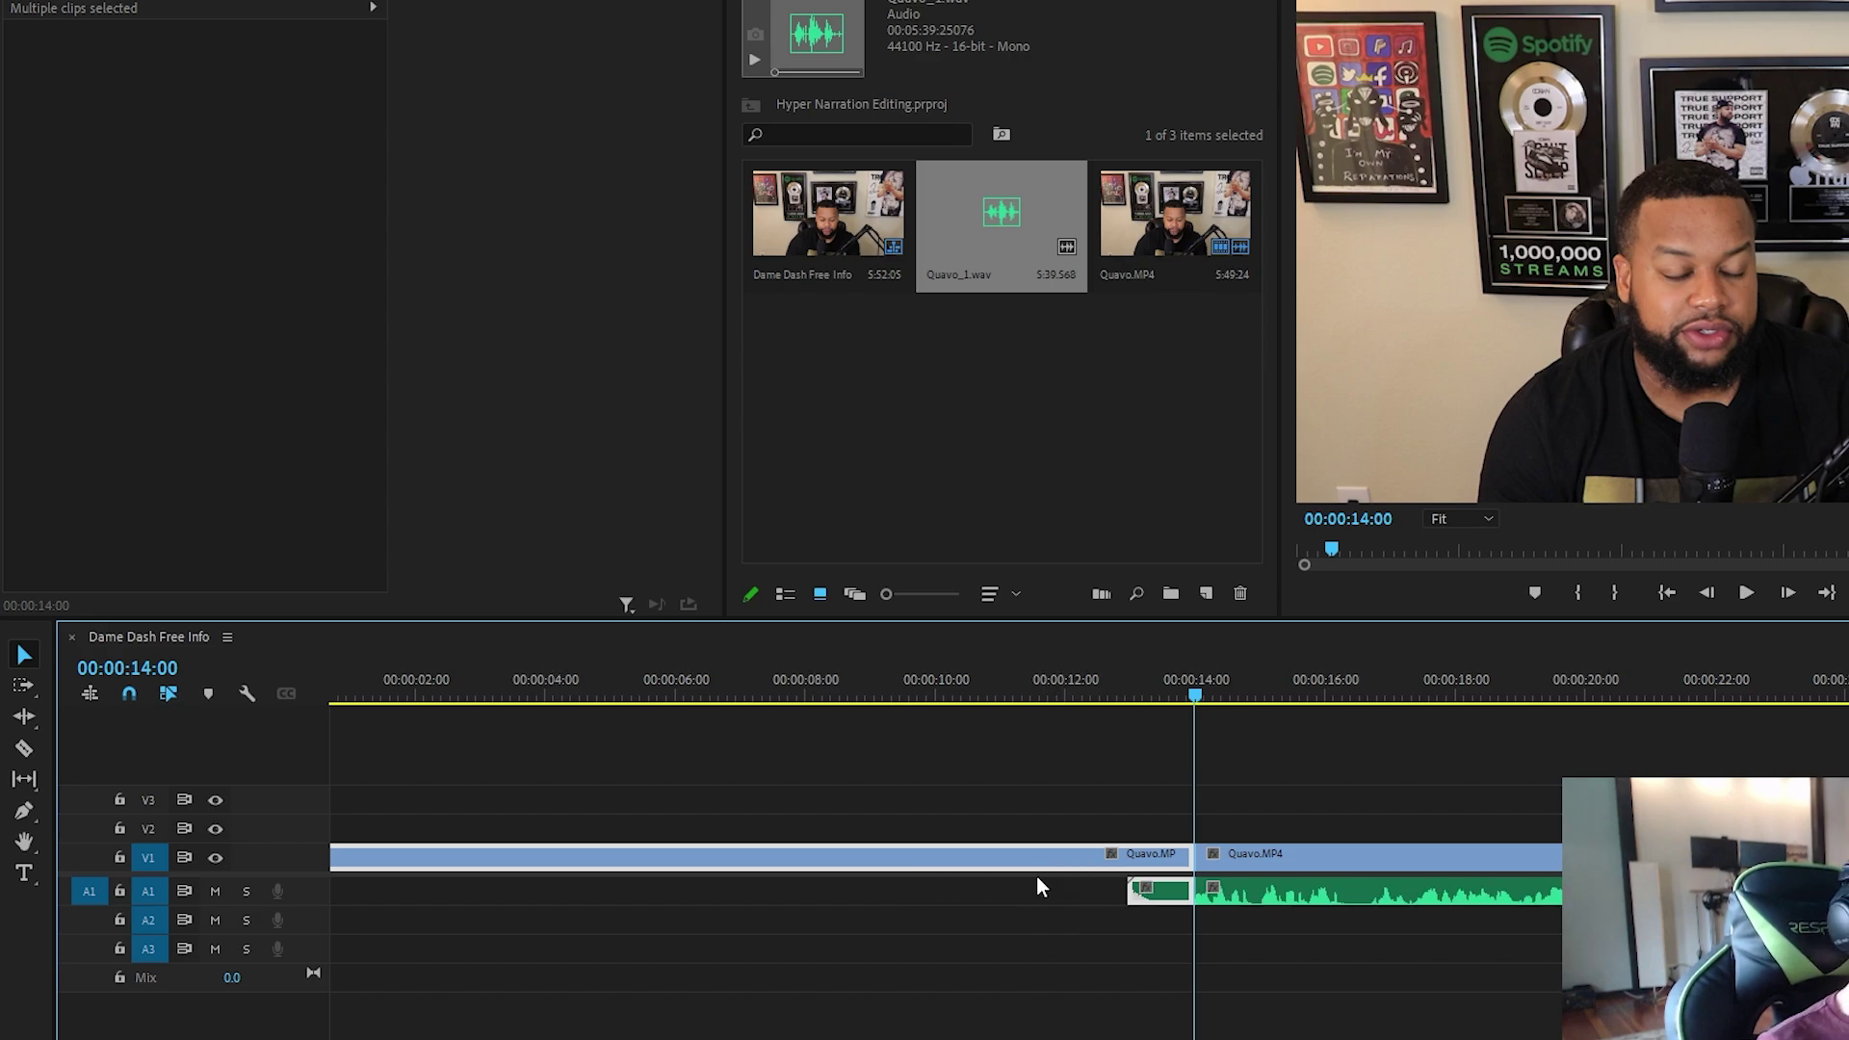
{"action": "key", "text": "Delete"}
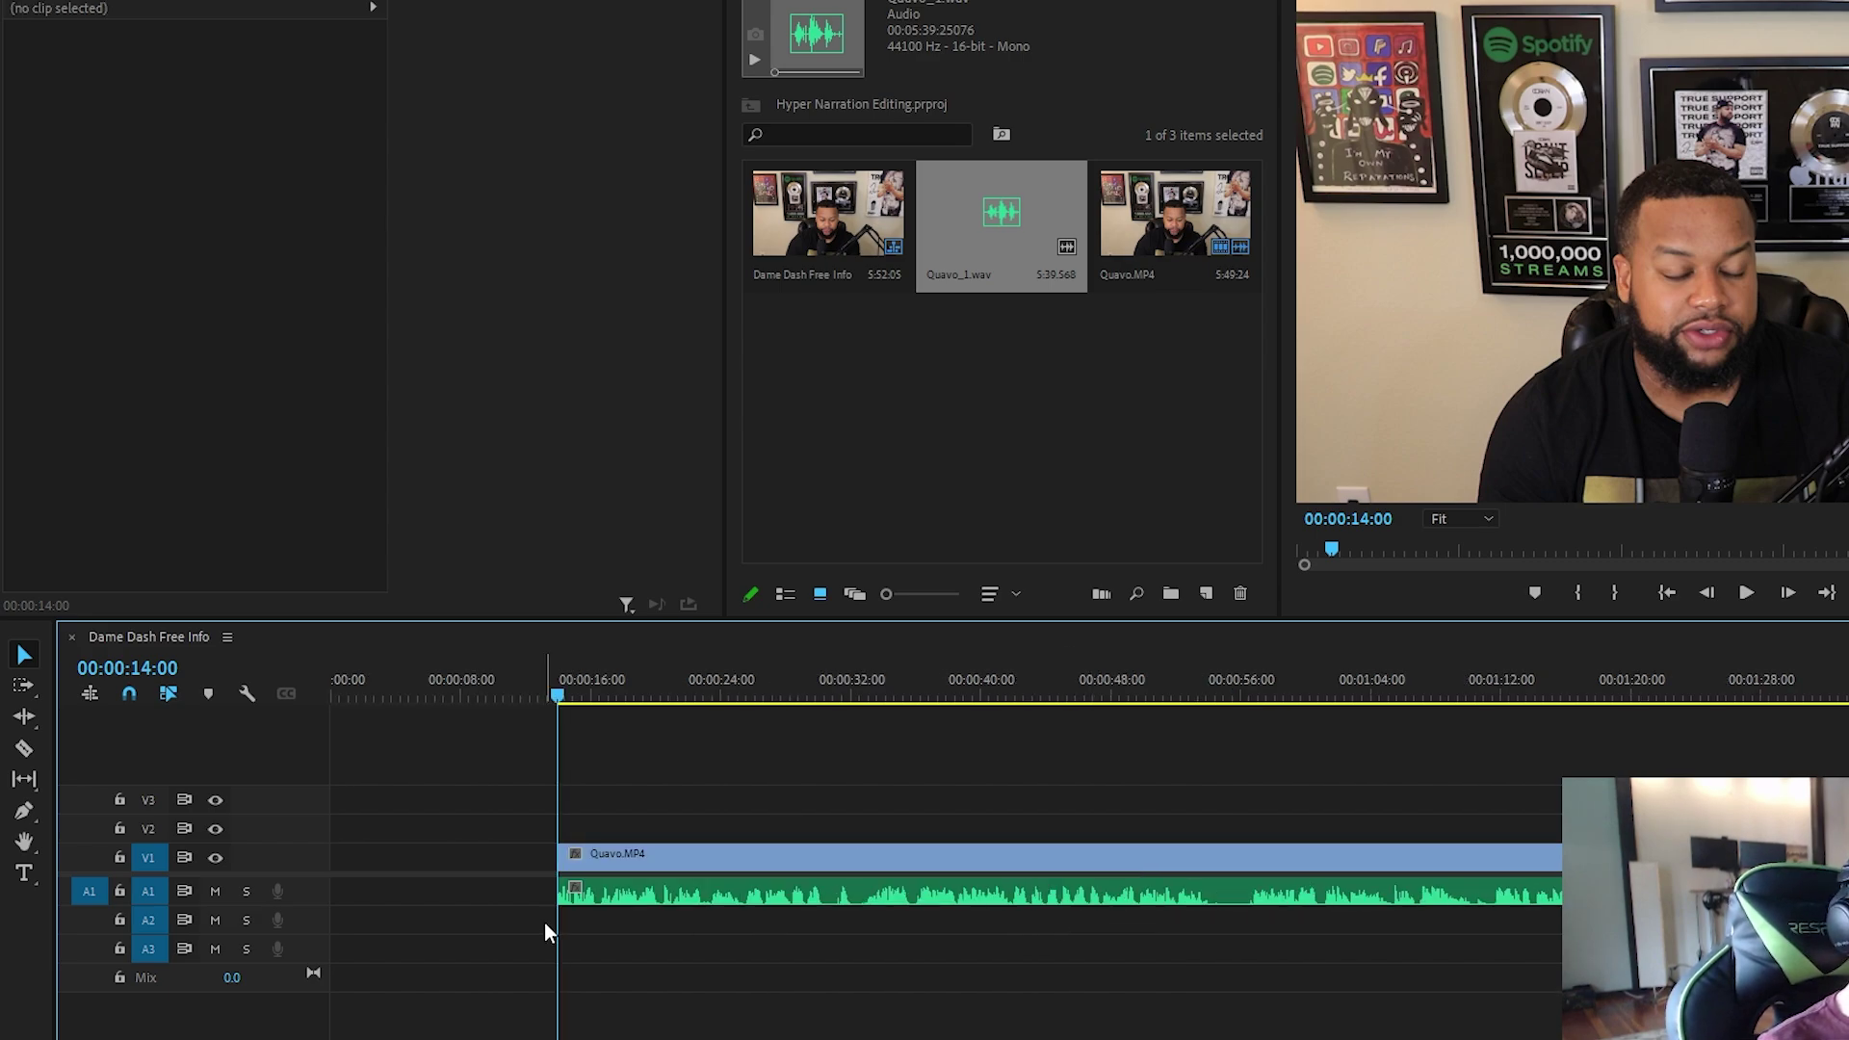
{"action": "right_click", "coordinate": [506, 851]}
{"action": "left_click", "coordinate": [533, 871]}
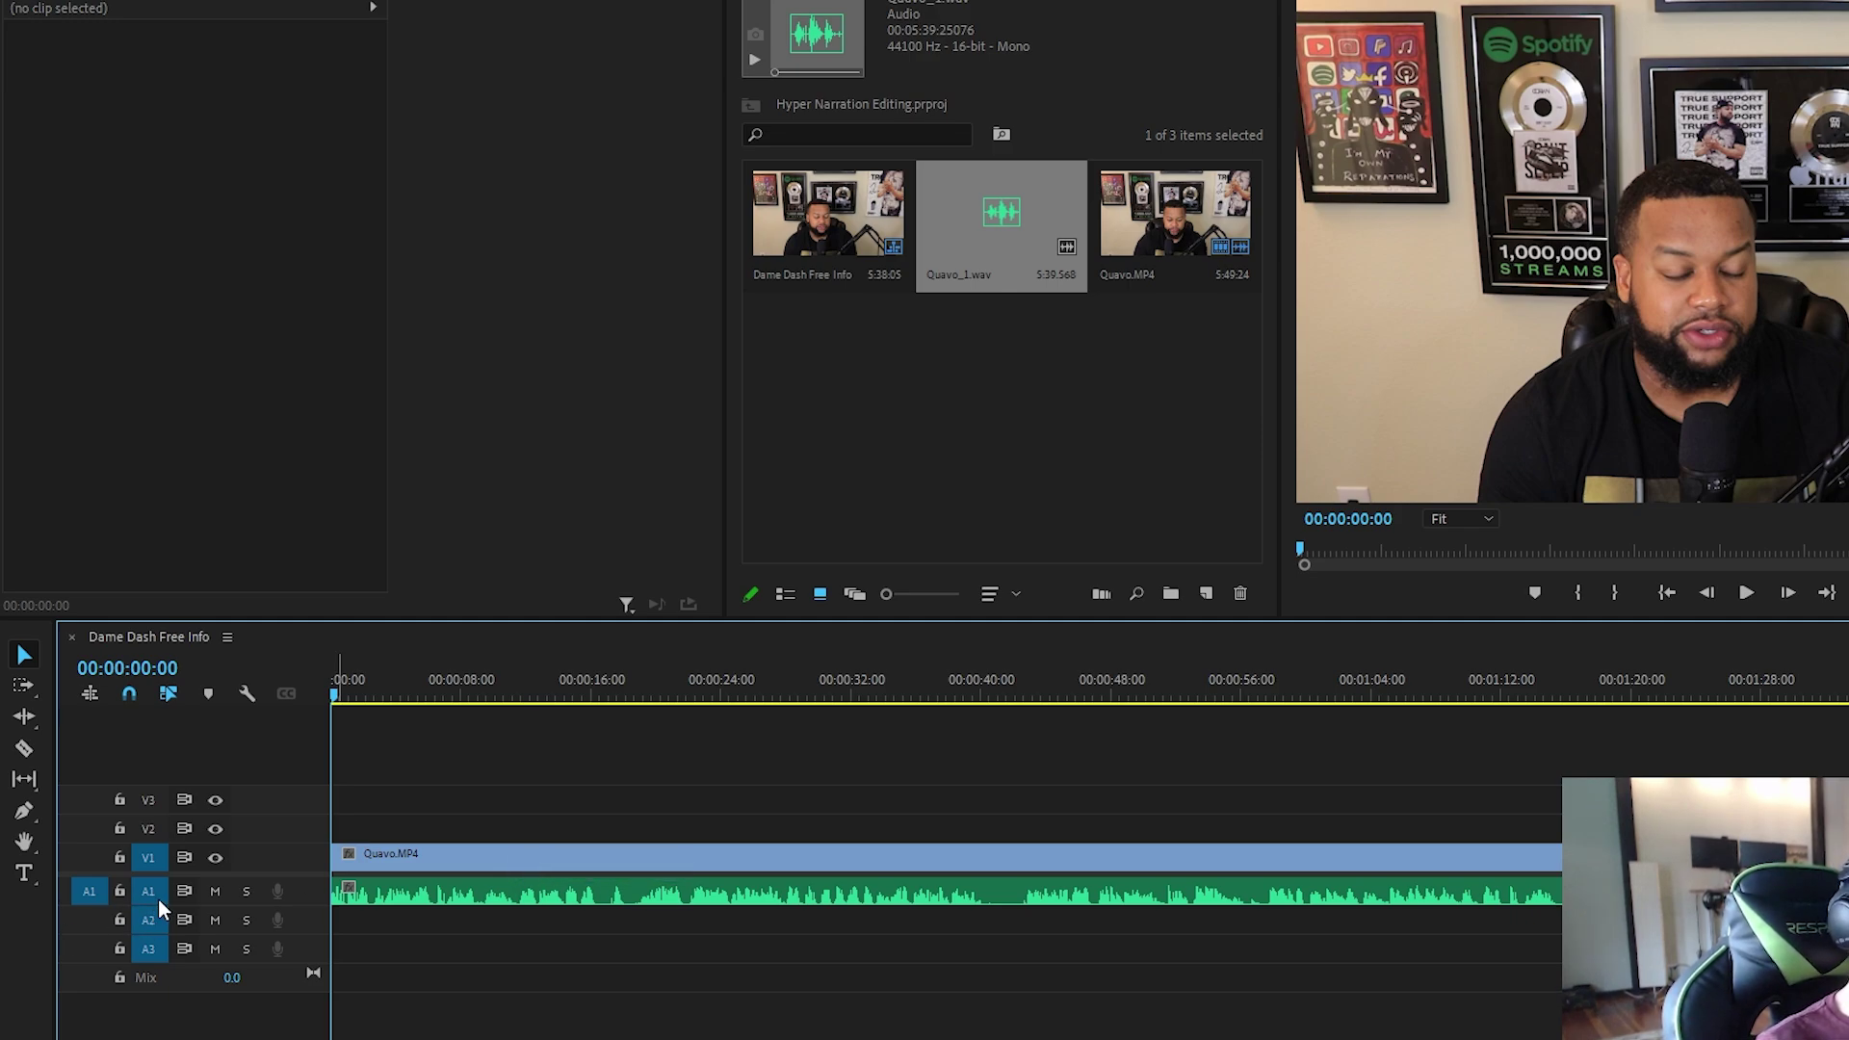
Step: Increase the height of audio track A1 to inspect the speech waveform in detail
{"action": "left_click_drag", "start_coordinate": [152, 905], "coordinate": [141, 964]}
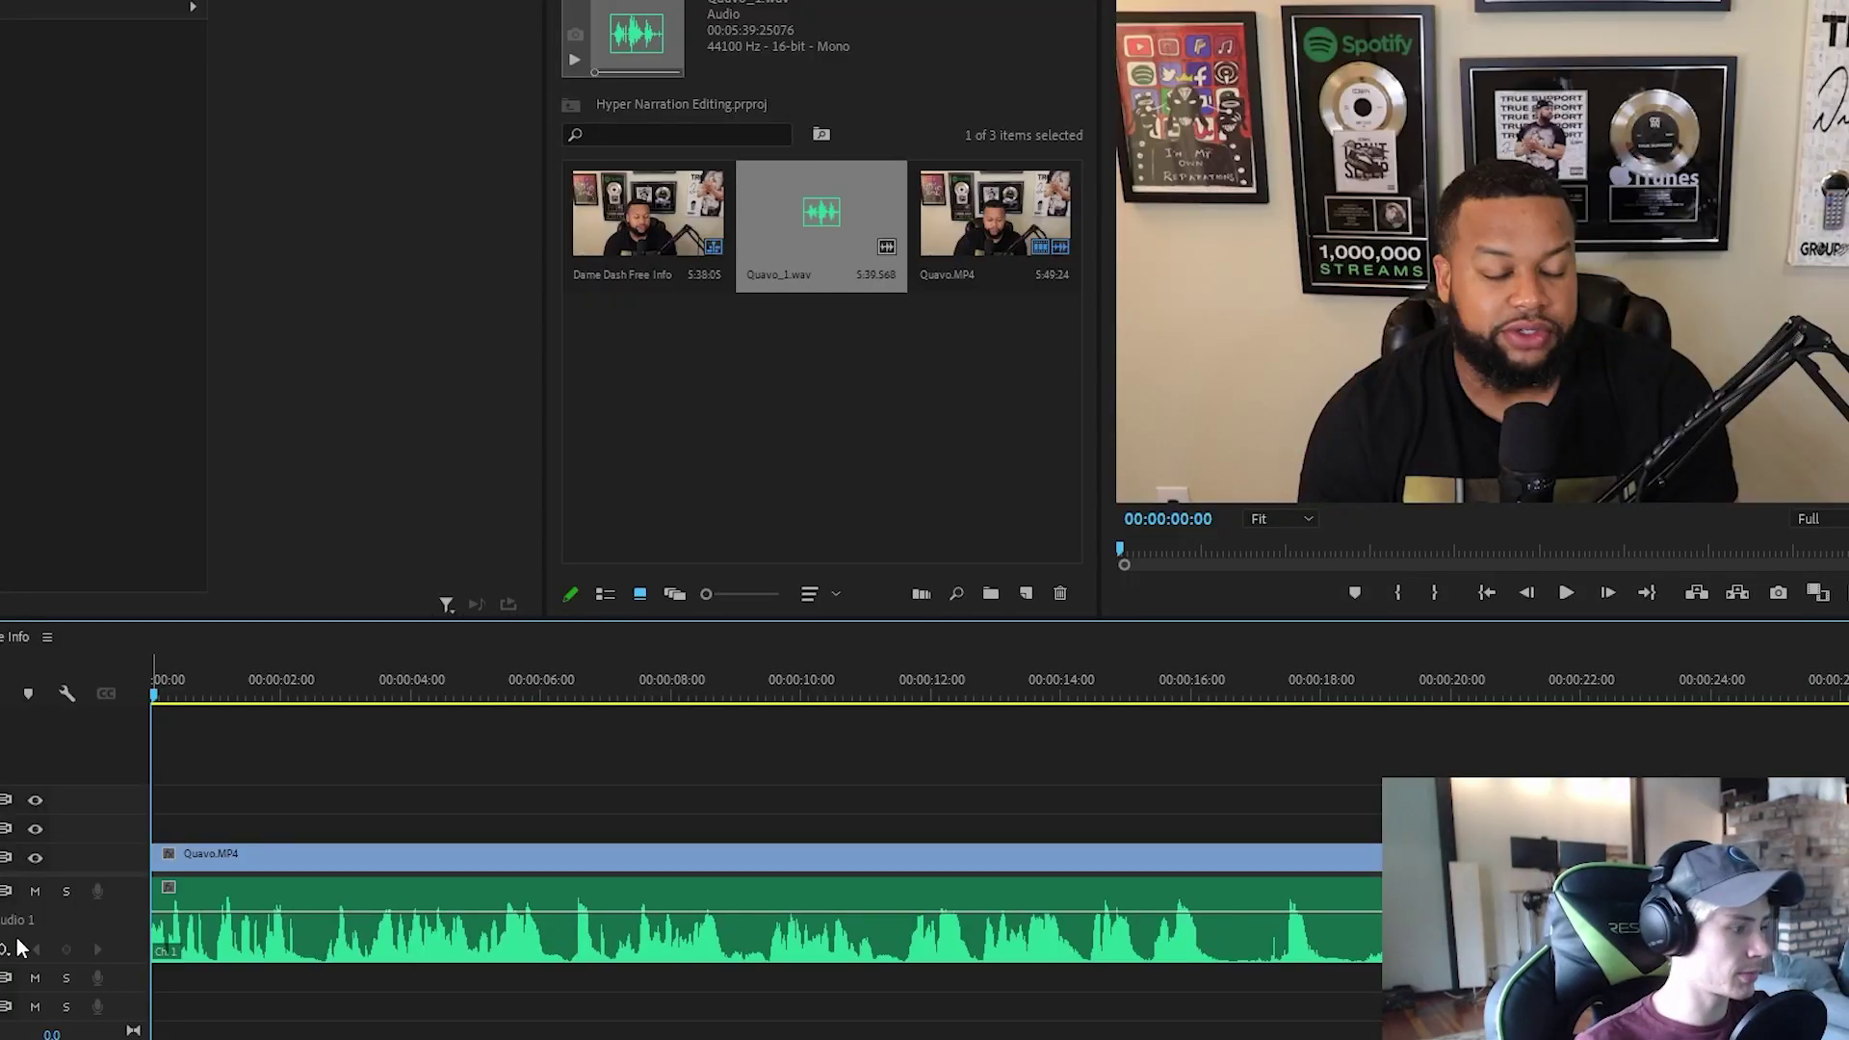
{"action": "key", "text": "minus"}
{"action": "key", "text": "minus"}
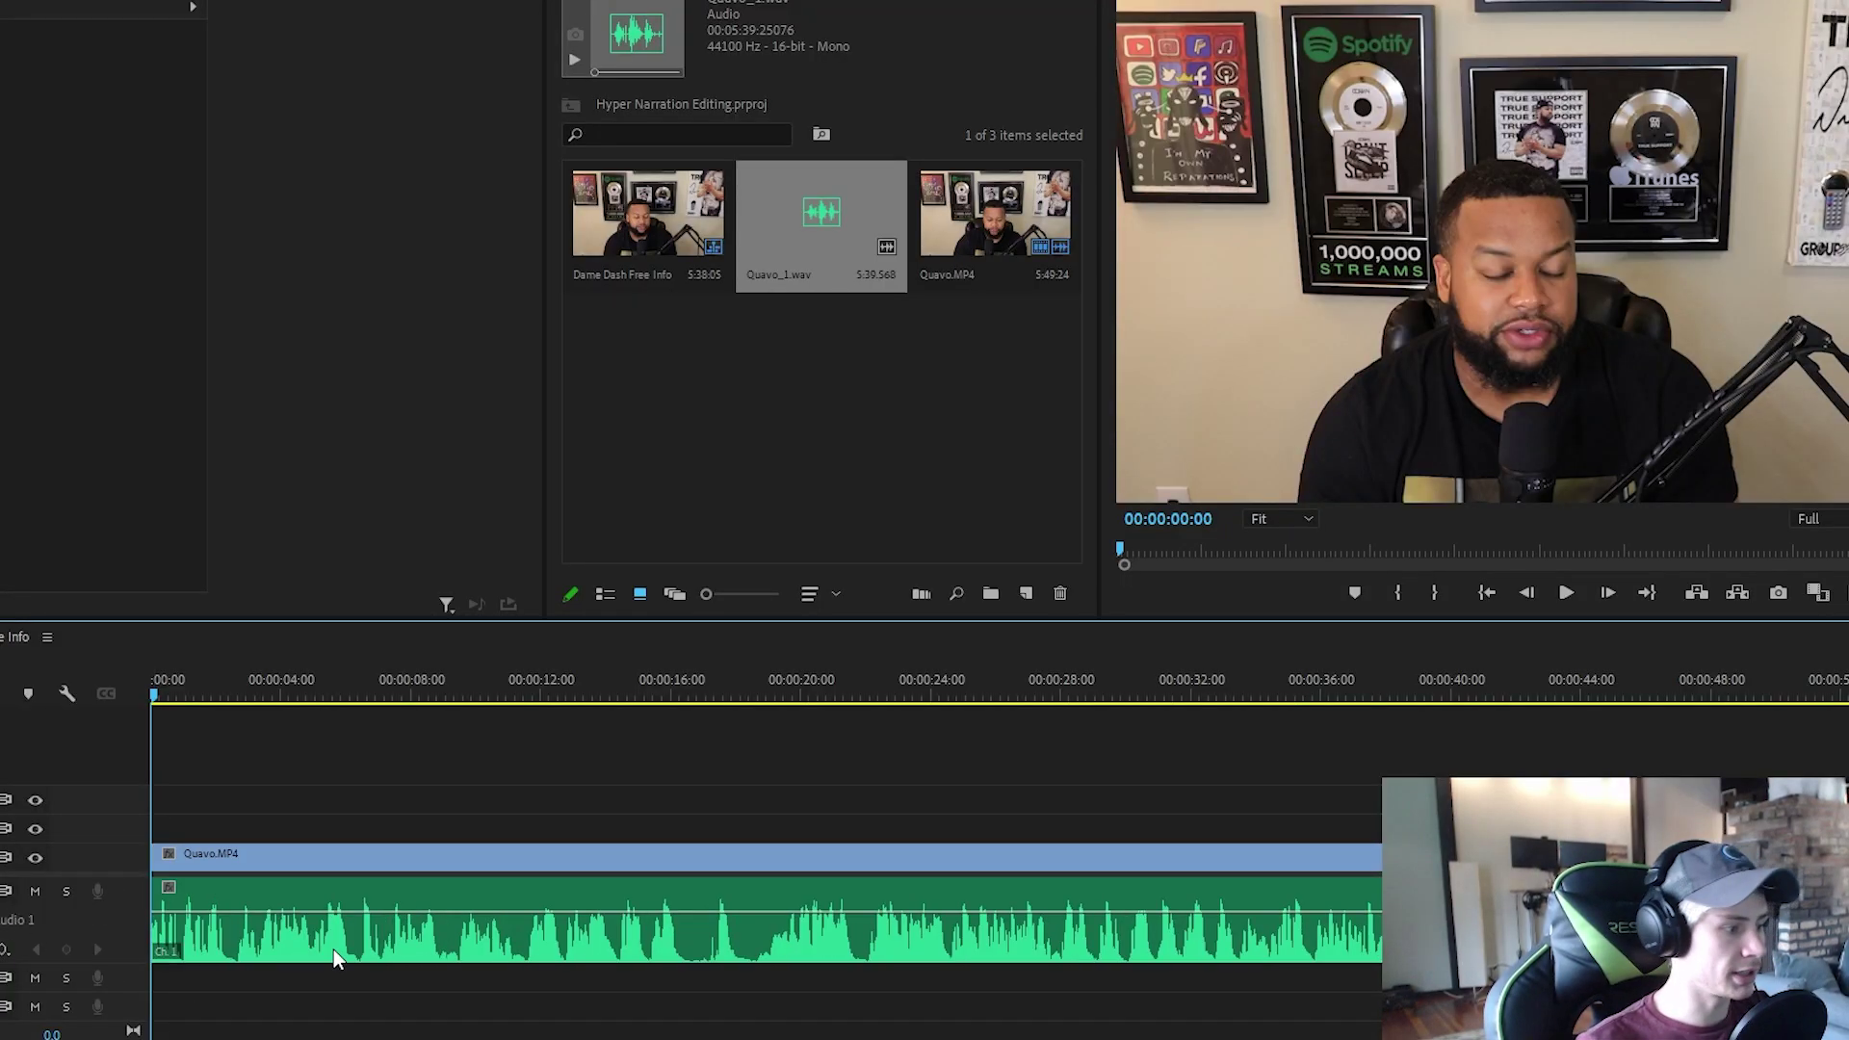
{"action": "key", "text": "equal"}
{"action": "key", "text": "equal"}
{"action": "key", "text": "equal"}
{"action": "key", "text": "equal"}
{"action": "key", "text": "equal"}
{"action": "key", "text": "equal"}
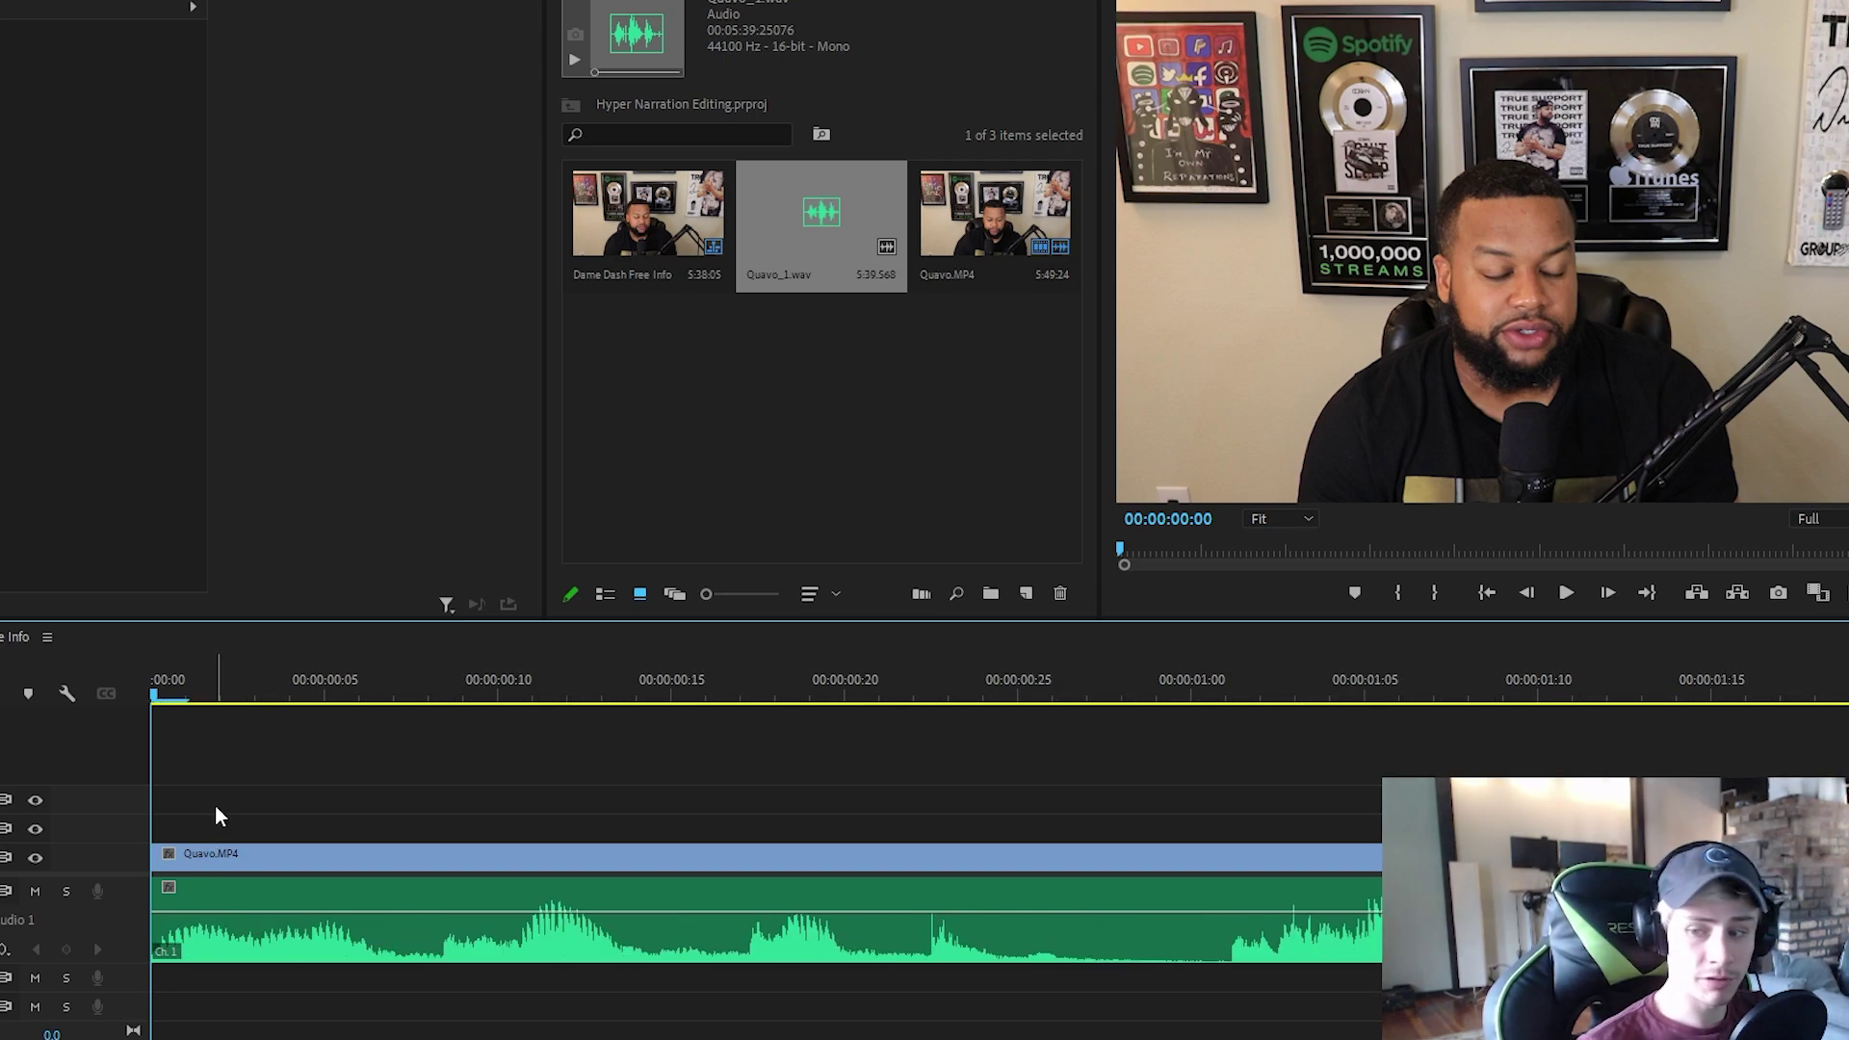
{"action": "key", "text": "minus"}
{"action": "key", "text": "minus"}
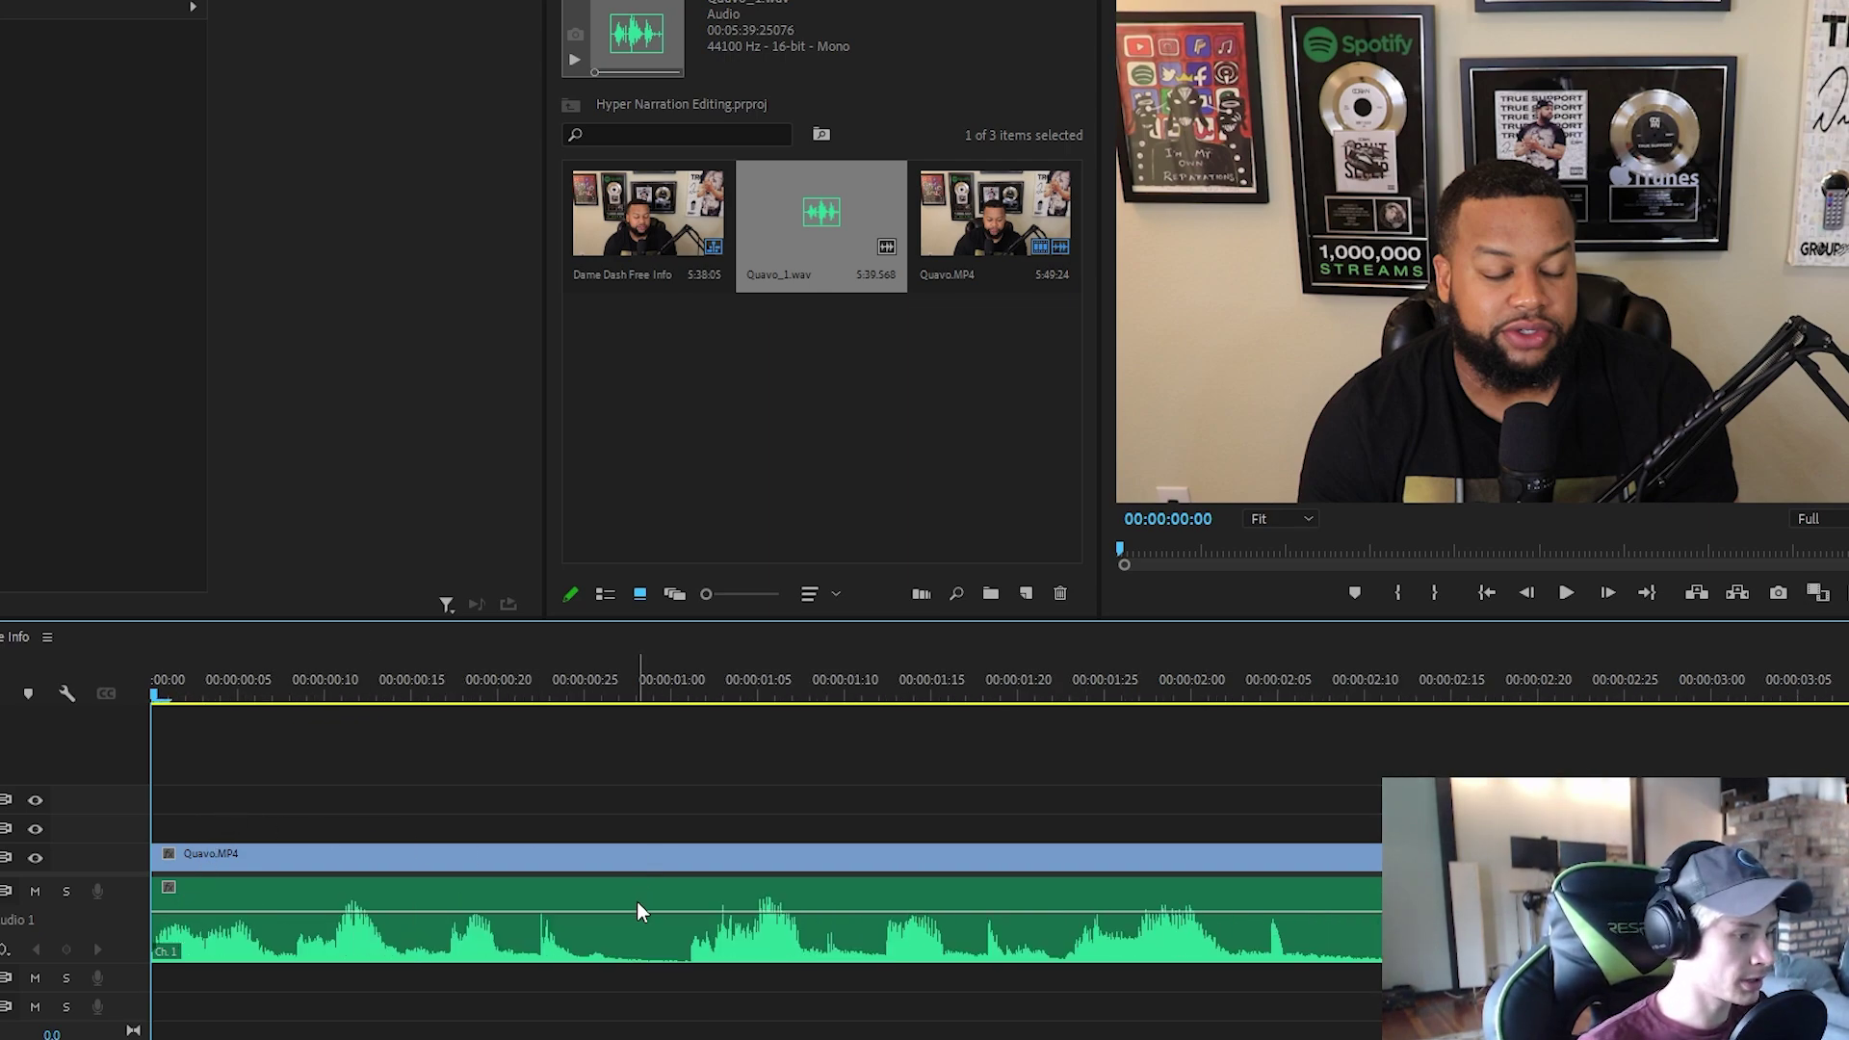
Step: Link the trimmed Quavo.MP4 video with the Quavo_1.wav audio, and return the playhead to the sequence start
{"action": "left_click", "coordinate": [800, 915]}
{"action": "right_click", "coordinate": [887, 830]}
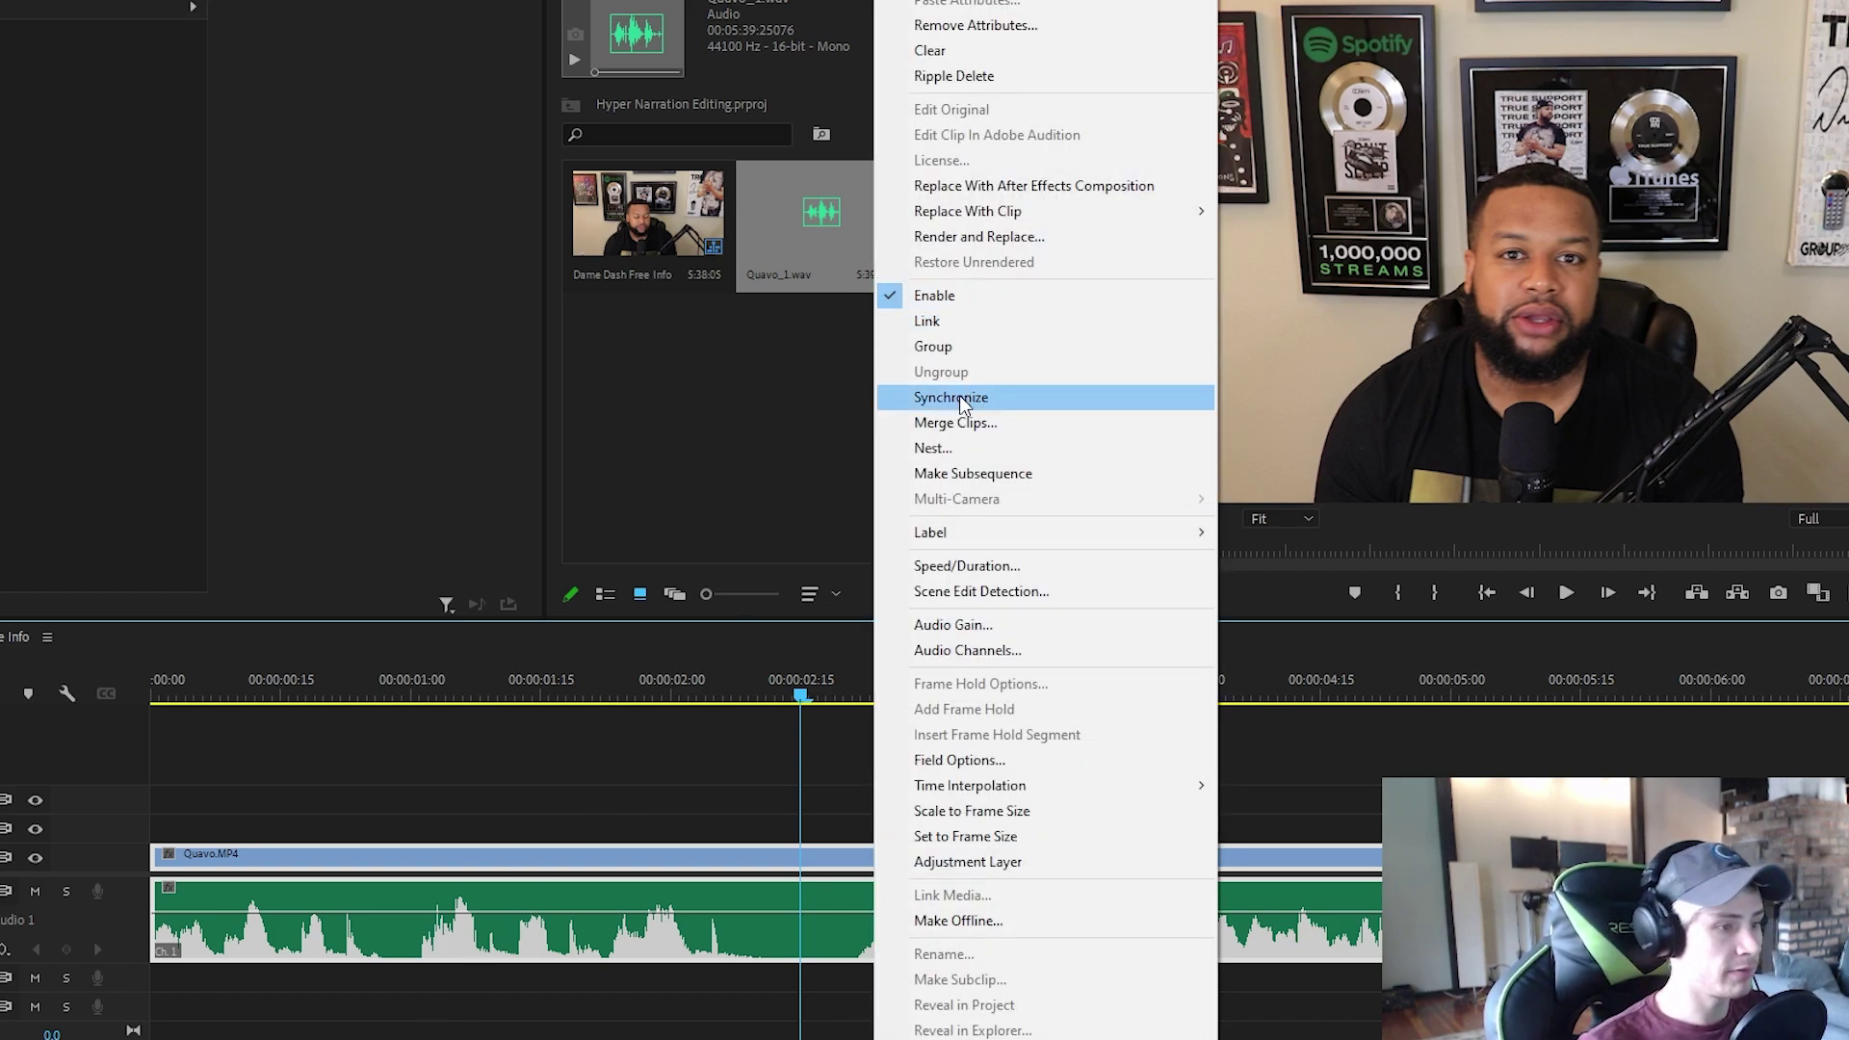
{"action": "left_click", "coordinate": [963, 324]}
{"action": "left_click_drag", "start_coordinate": [799, 686], "coordinate": [155, 685]}
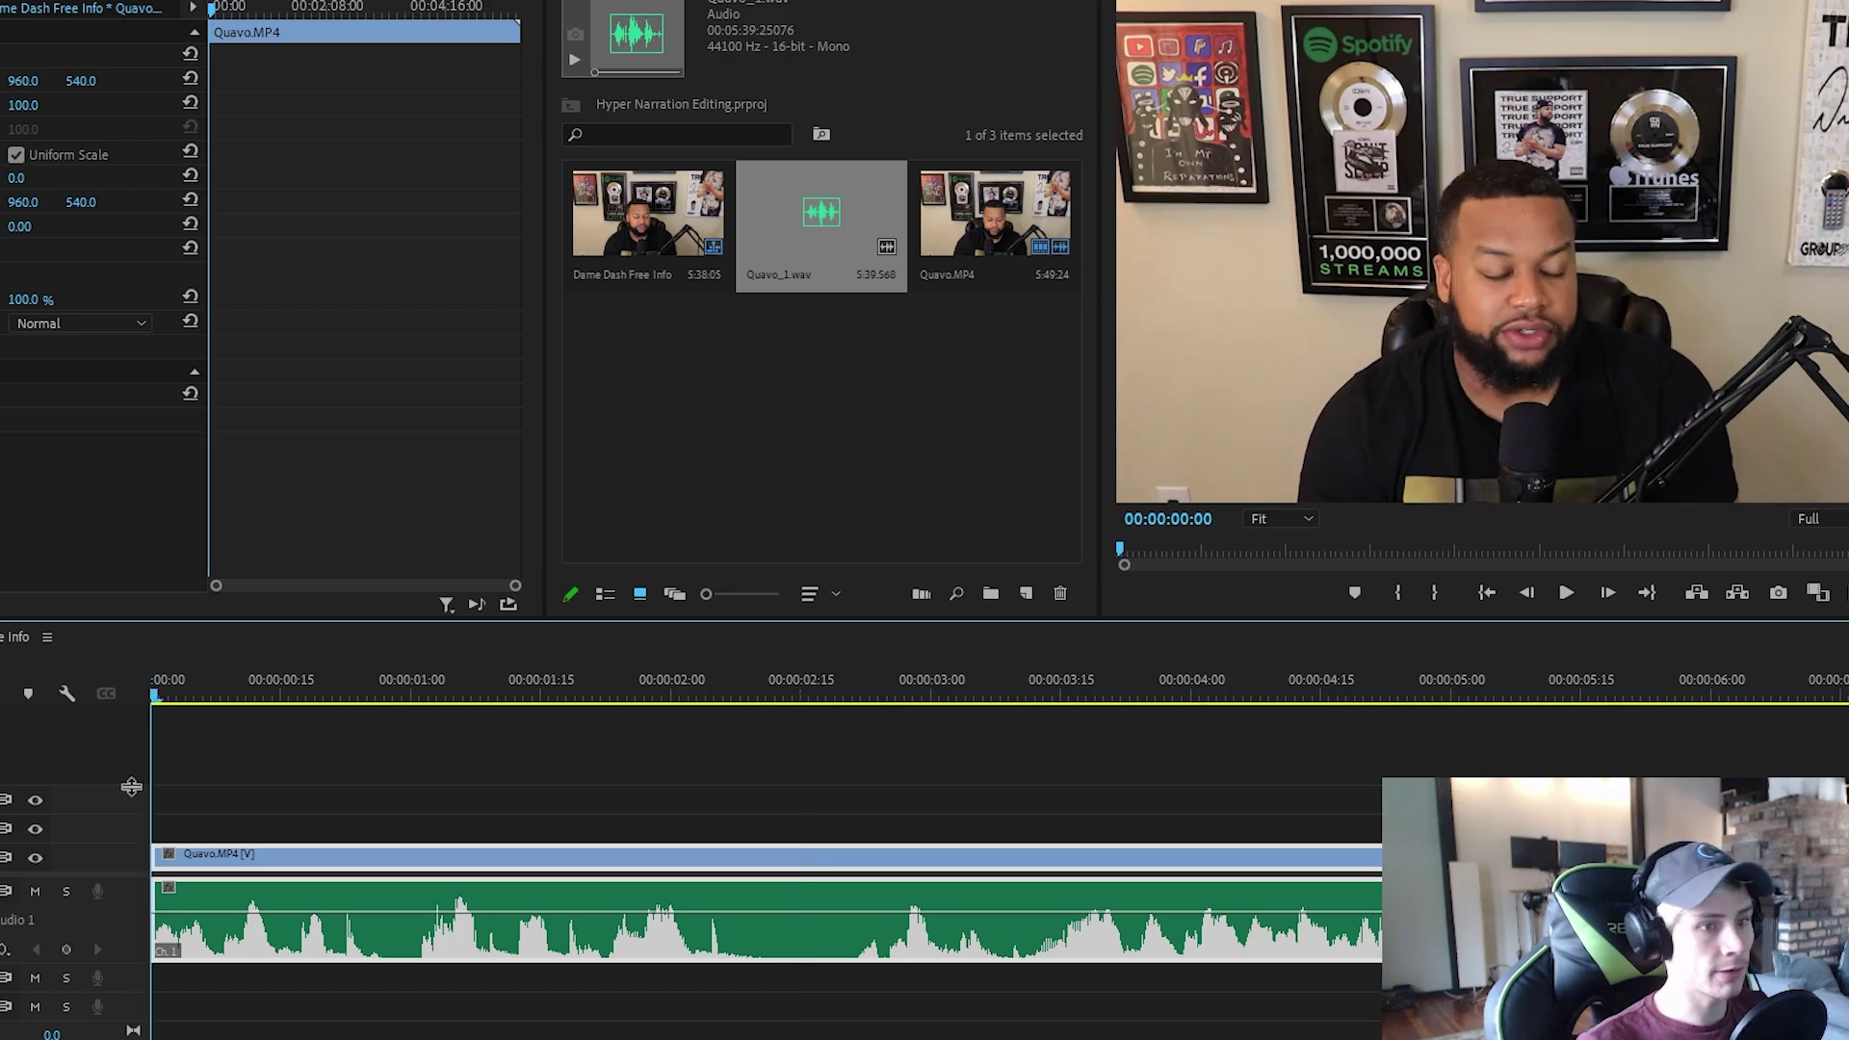
Step: Raise the system volume and play the linked clips from the beginning of the sequence
{"action": "key", "text": "XF86AudioRaiseVolume"}
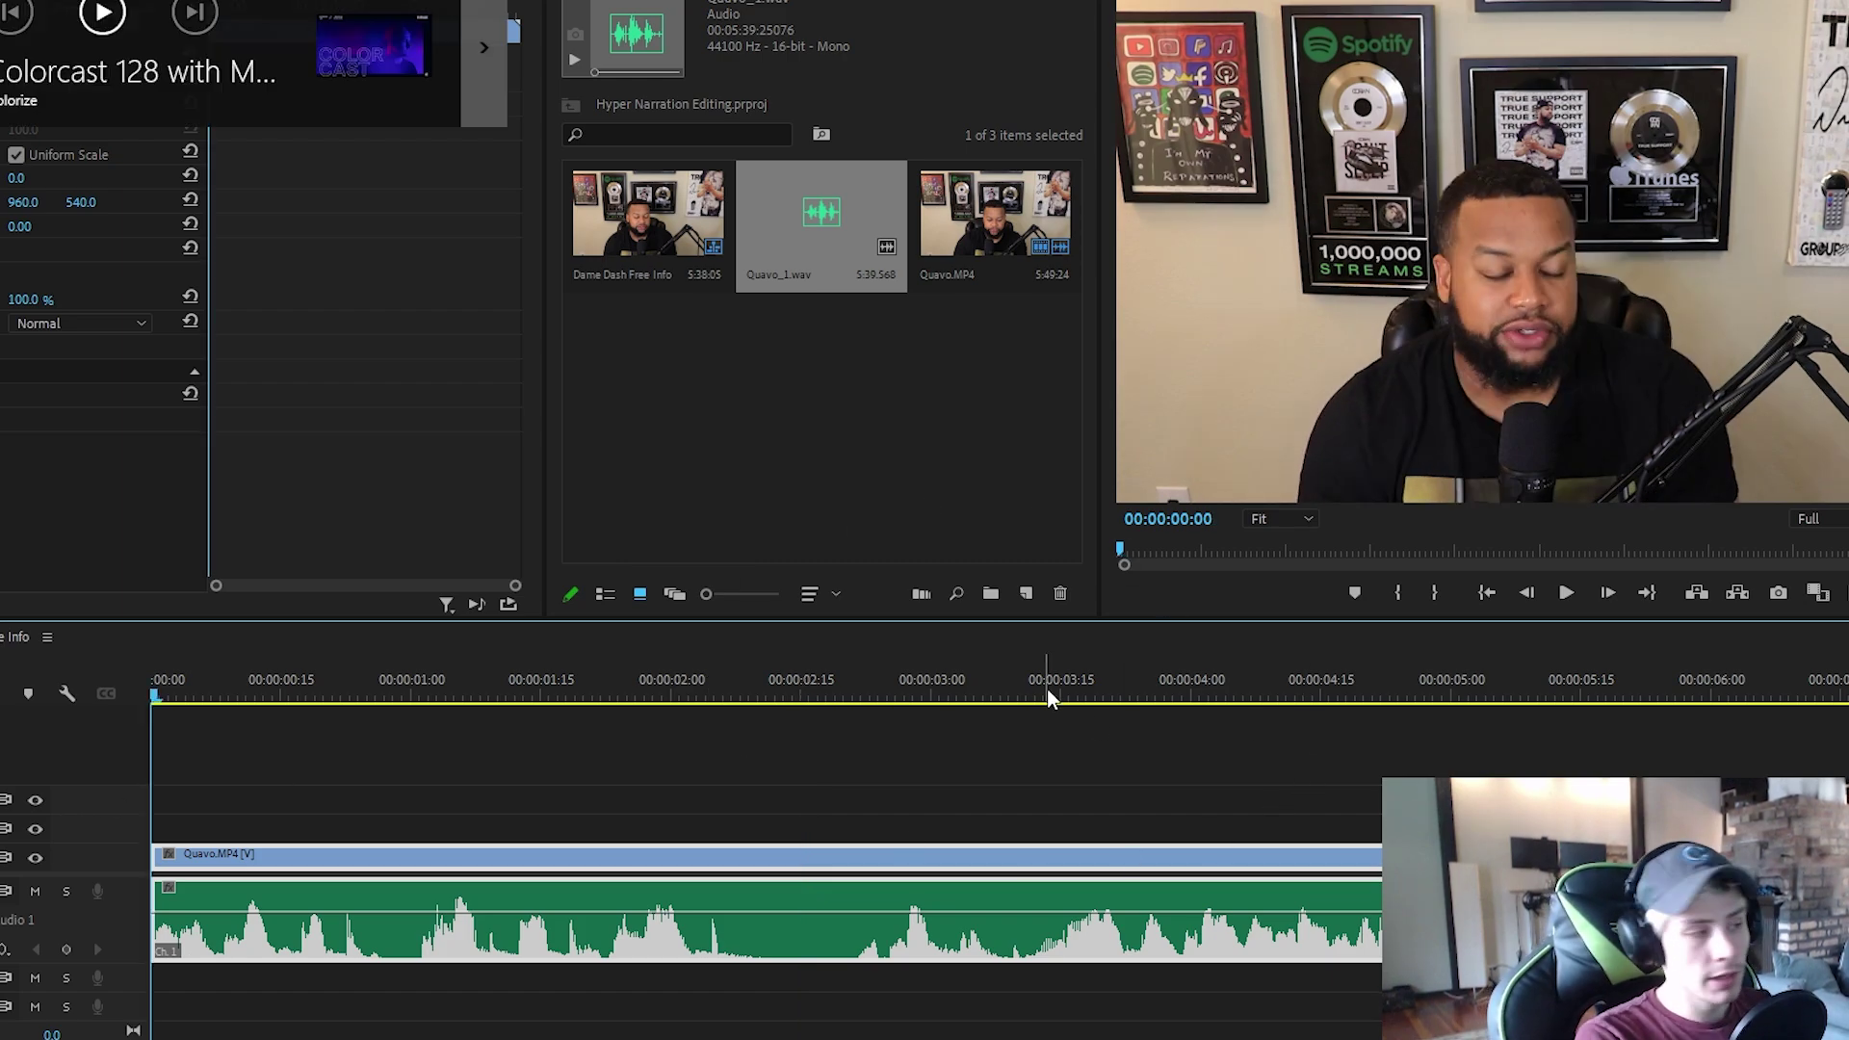
{"action": "left_click", "coordinate": [462, 782]}
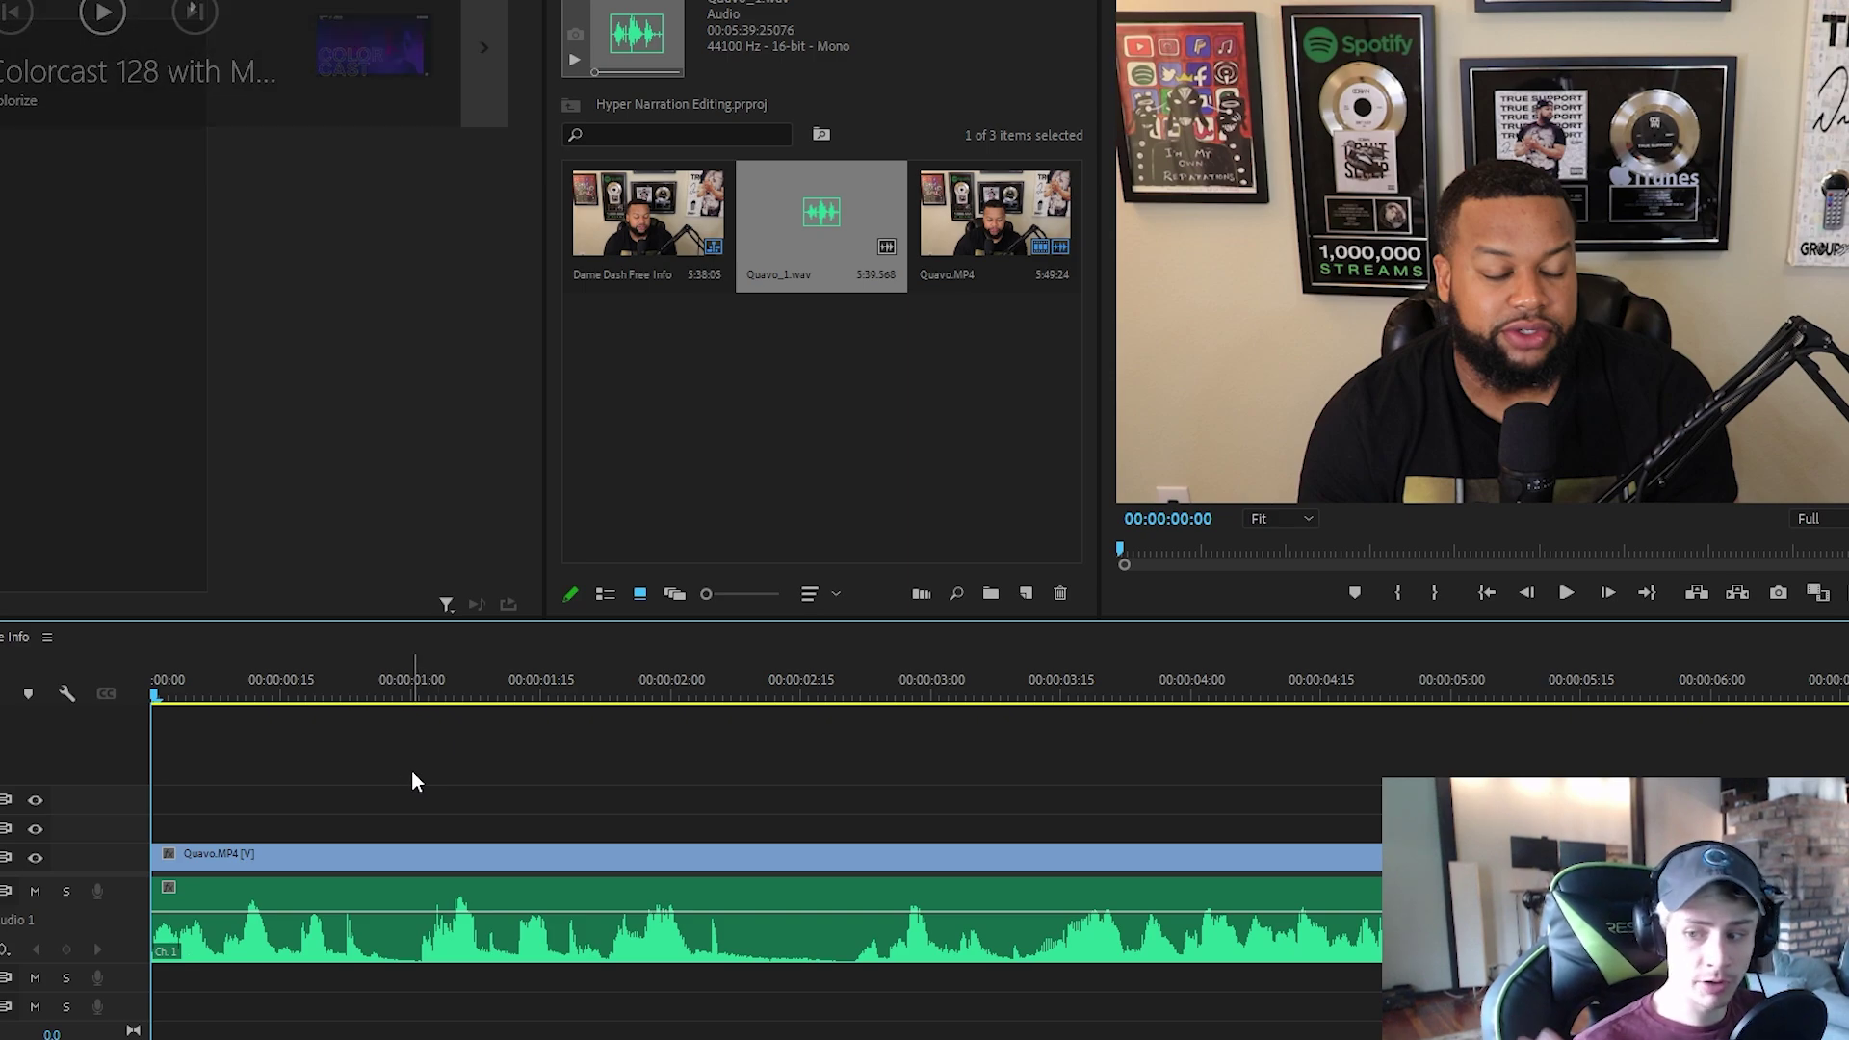
{"action": "key", "text": "space"}
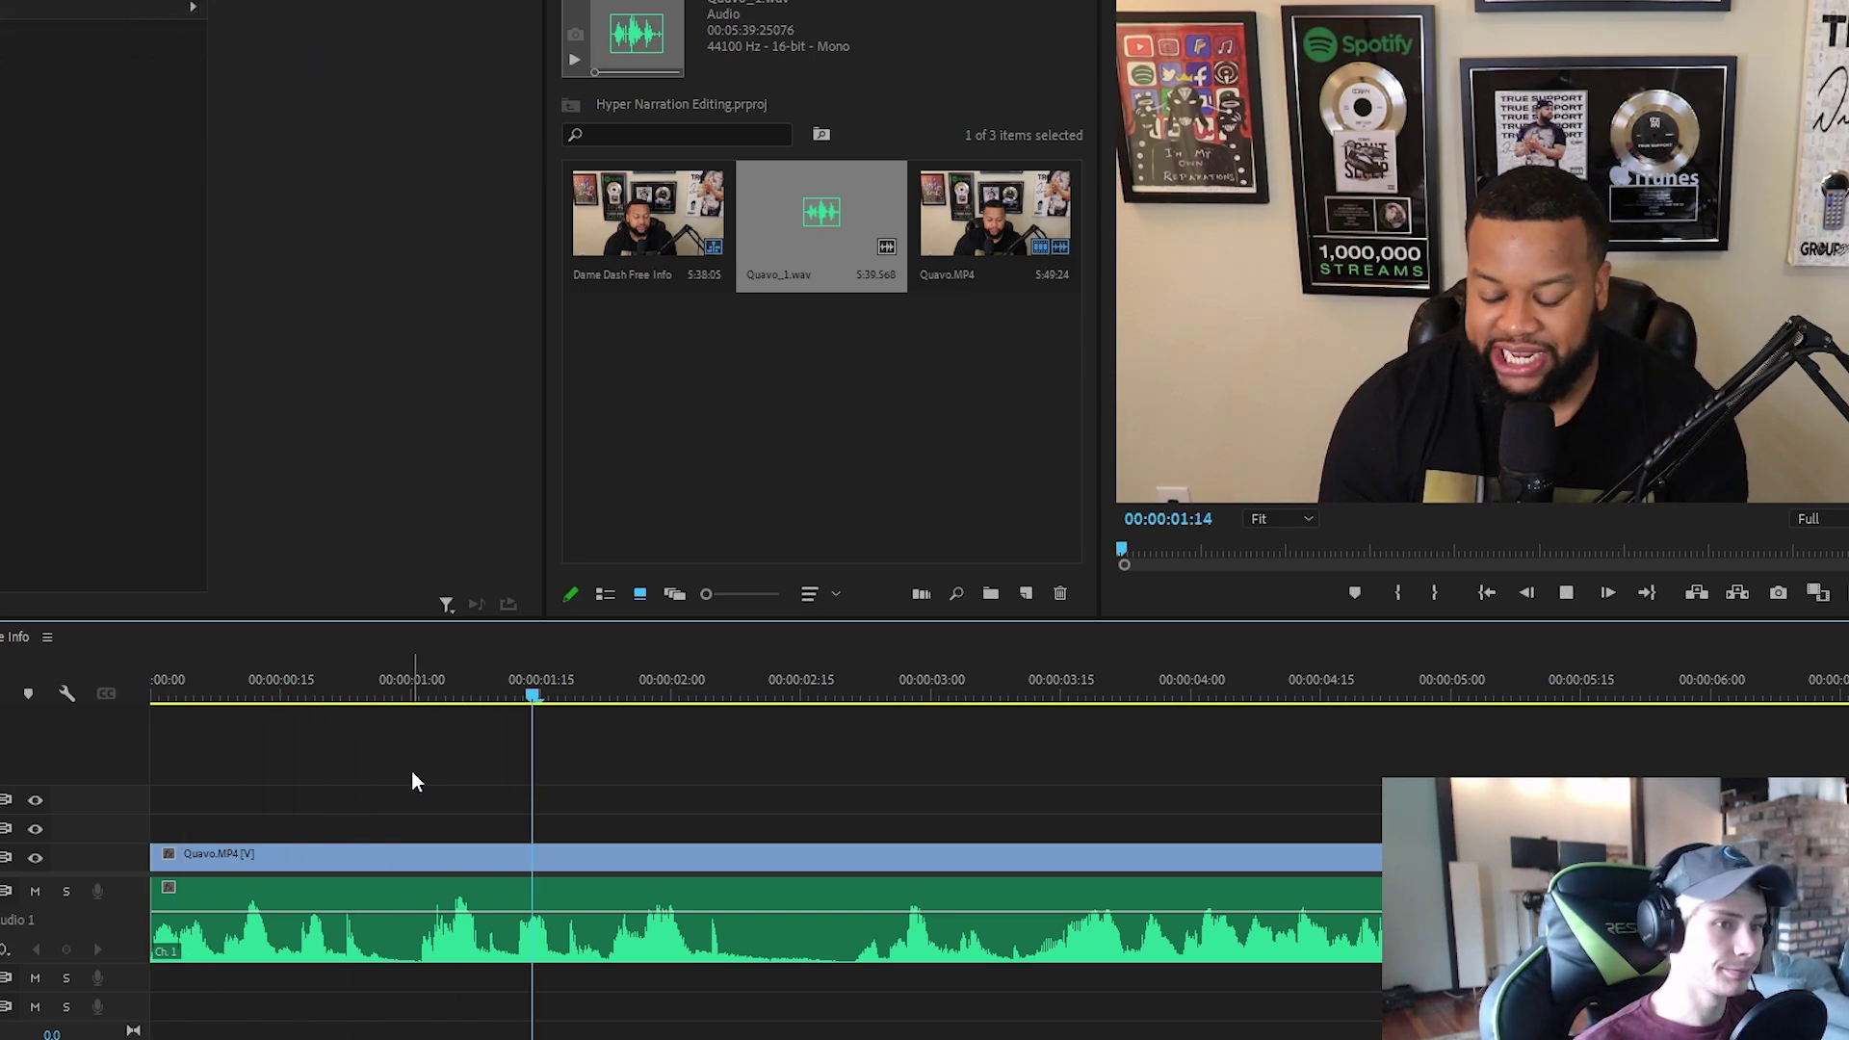
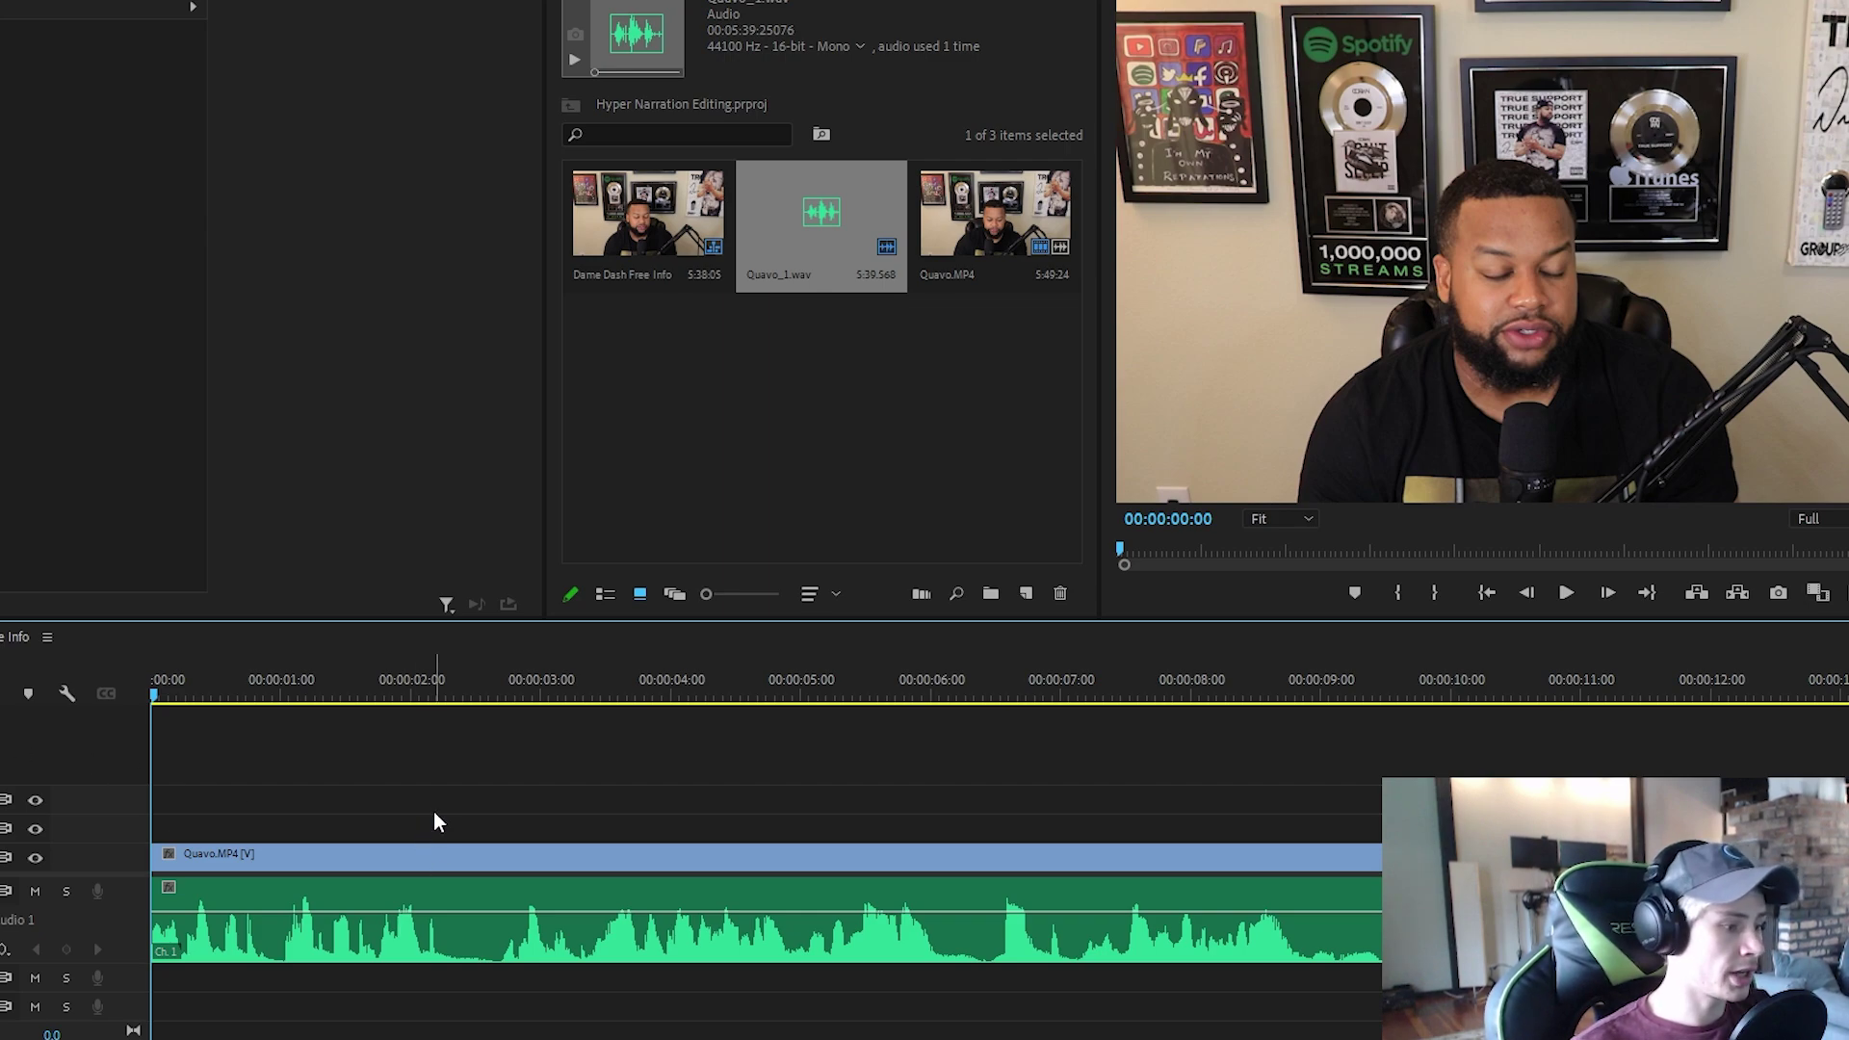
{"action": "key", "text": "="}
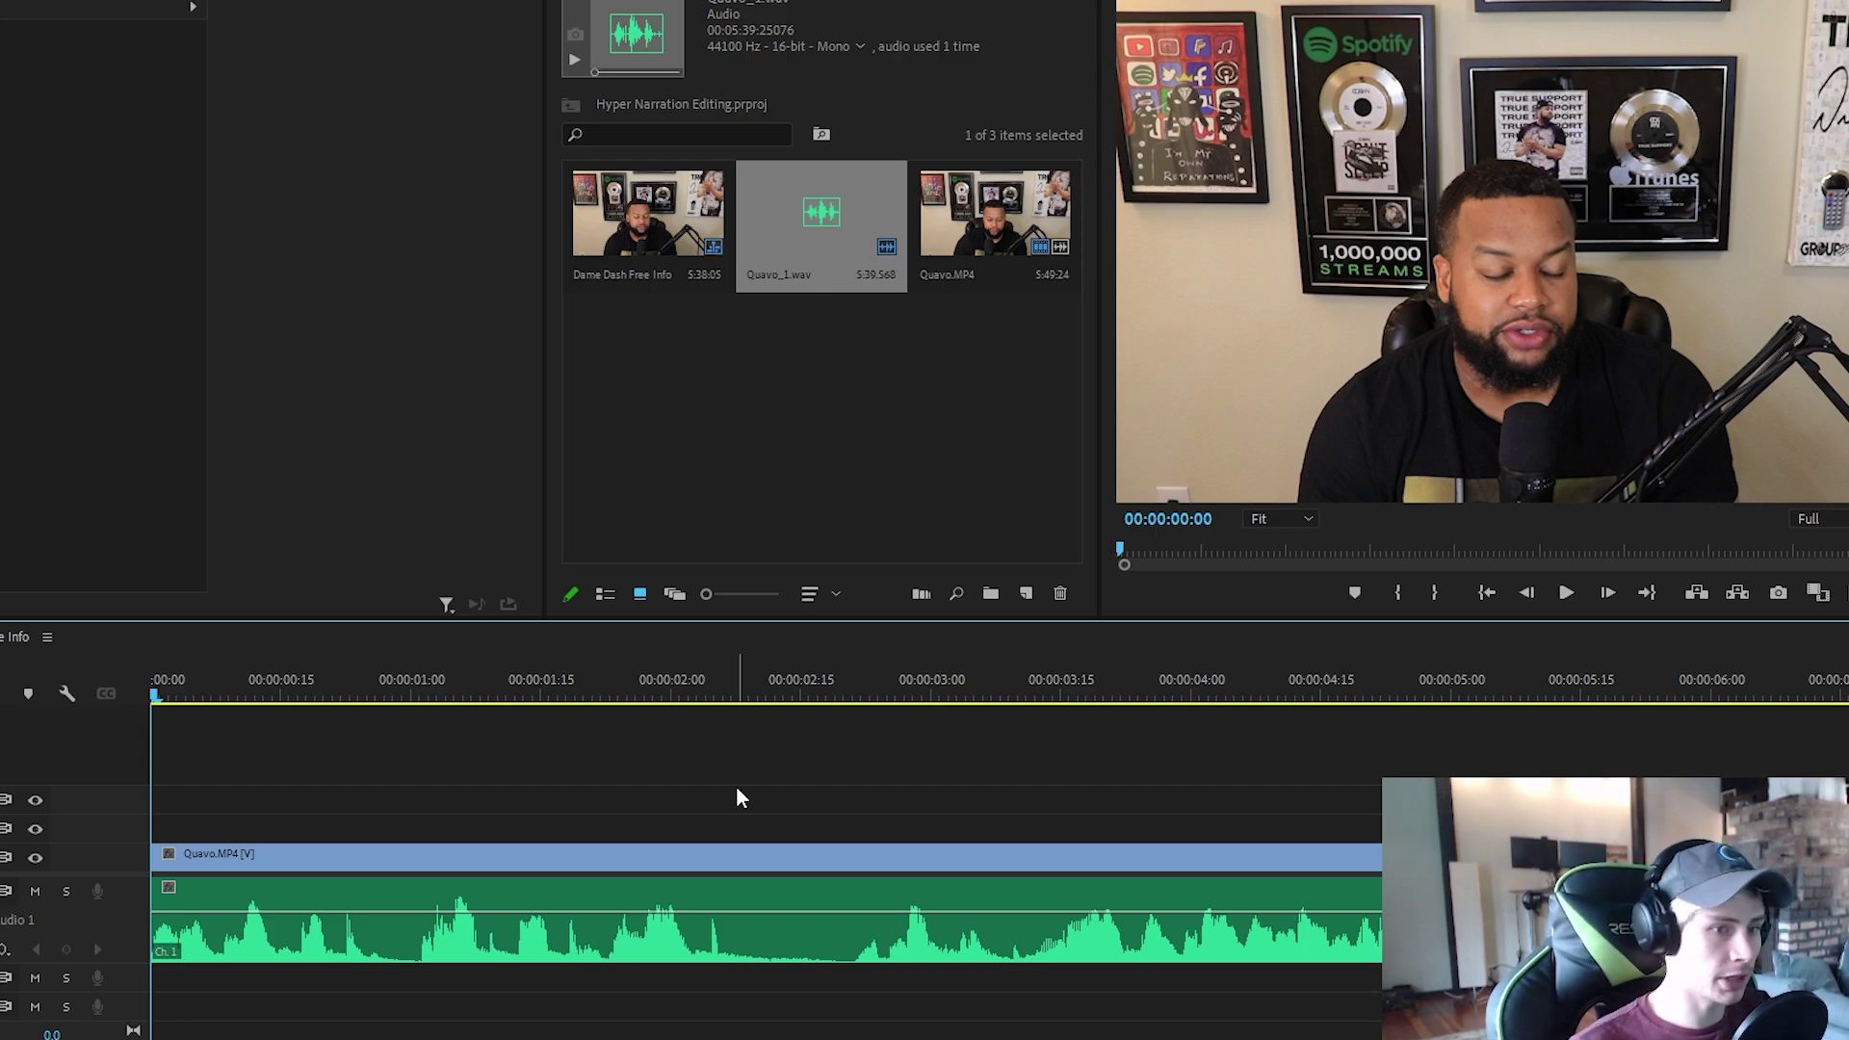
{"action": "key", "text": "minus"}
{"action": "key", "text": "minus"}
{"action": "key", "text": "minus"}
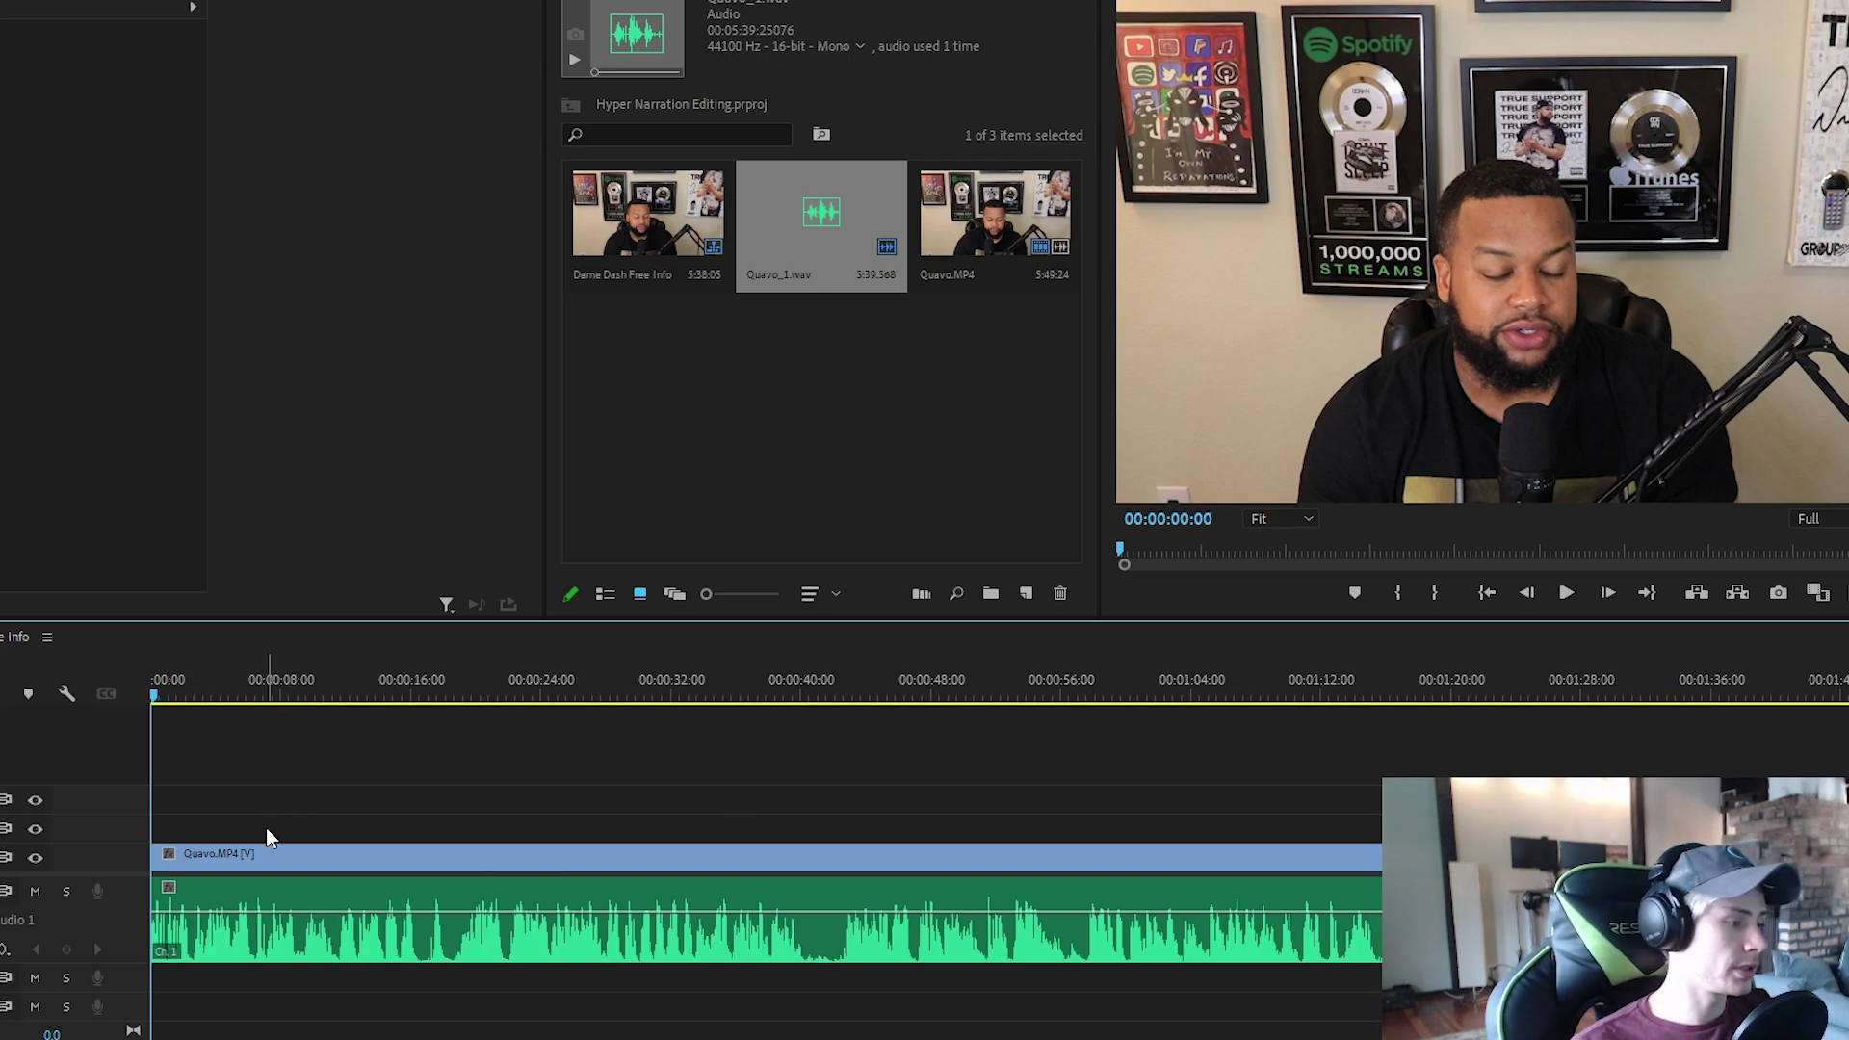
{"action": "key", "text": "equal"}
{"action": "key", "text": "equal"}
{"action": "key", "text": "equal"}
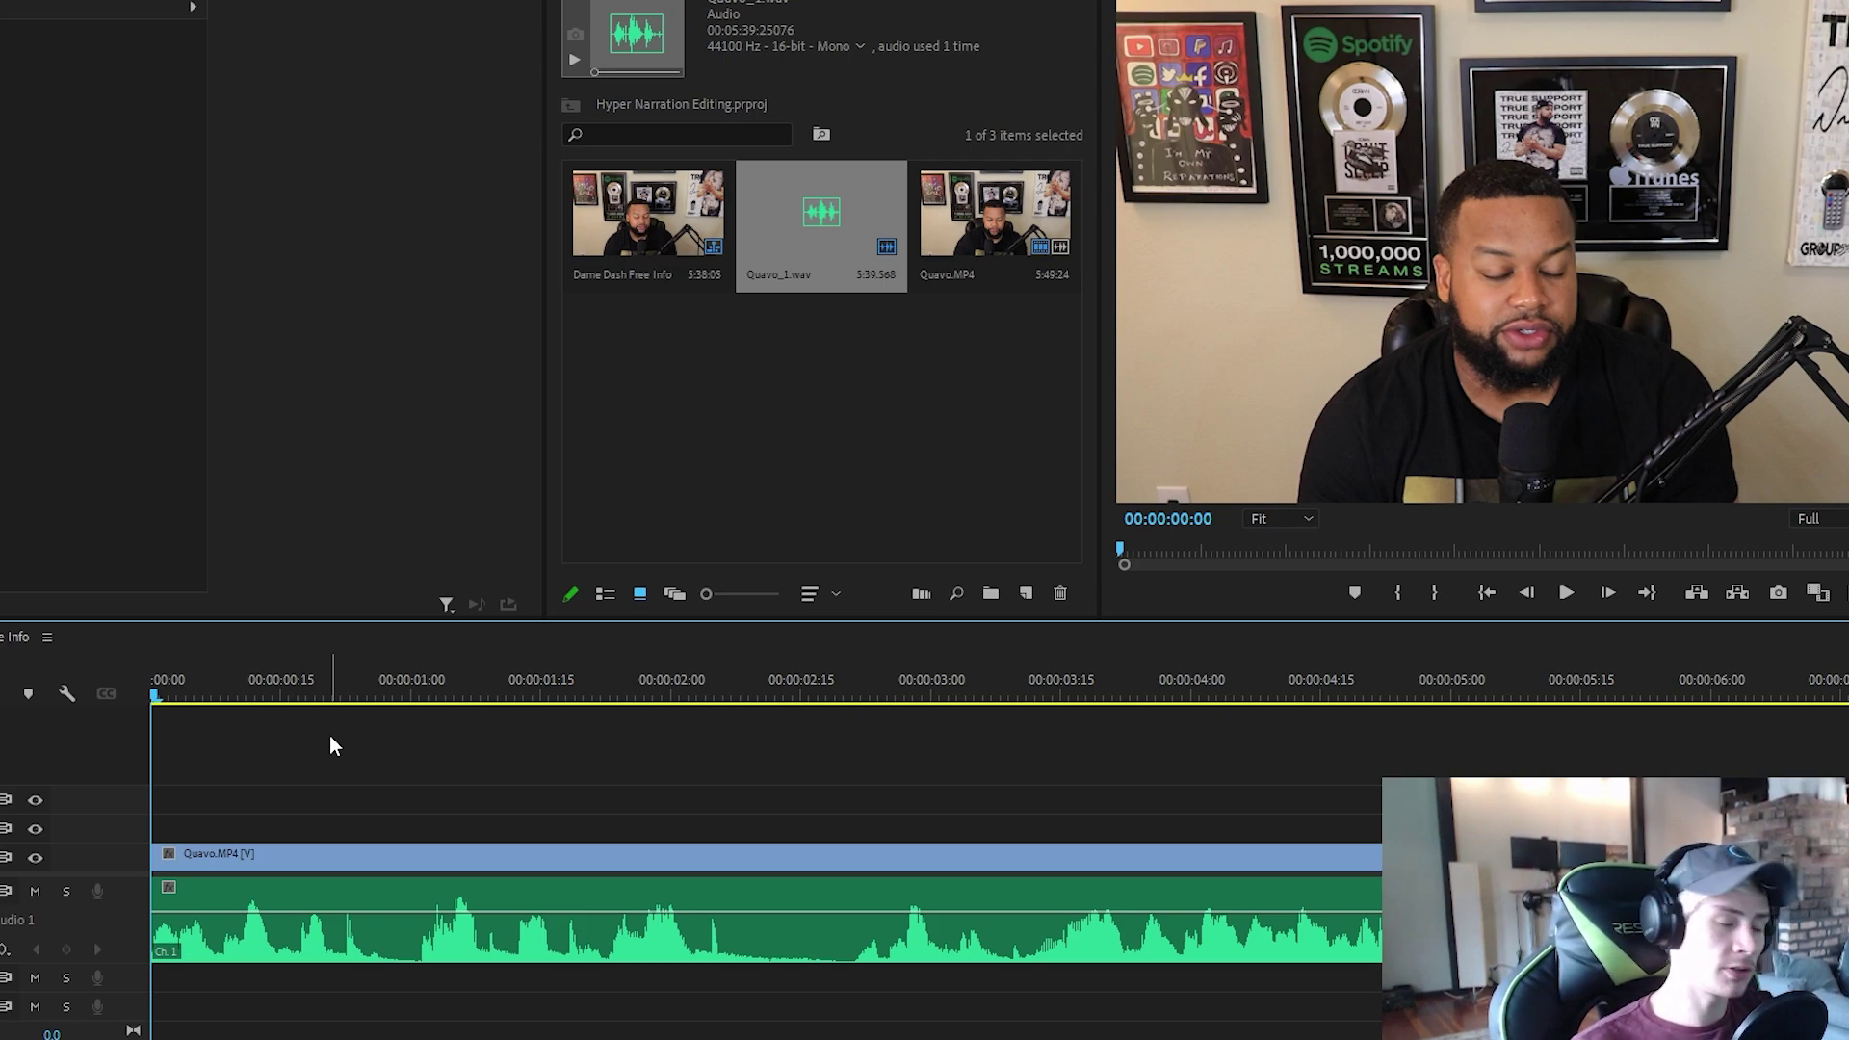
Step: Split the linked video and audio at 00:00:02:21 with the Razor tool, where the second phrase begins
{"action": "key", "text": "minus"}
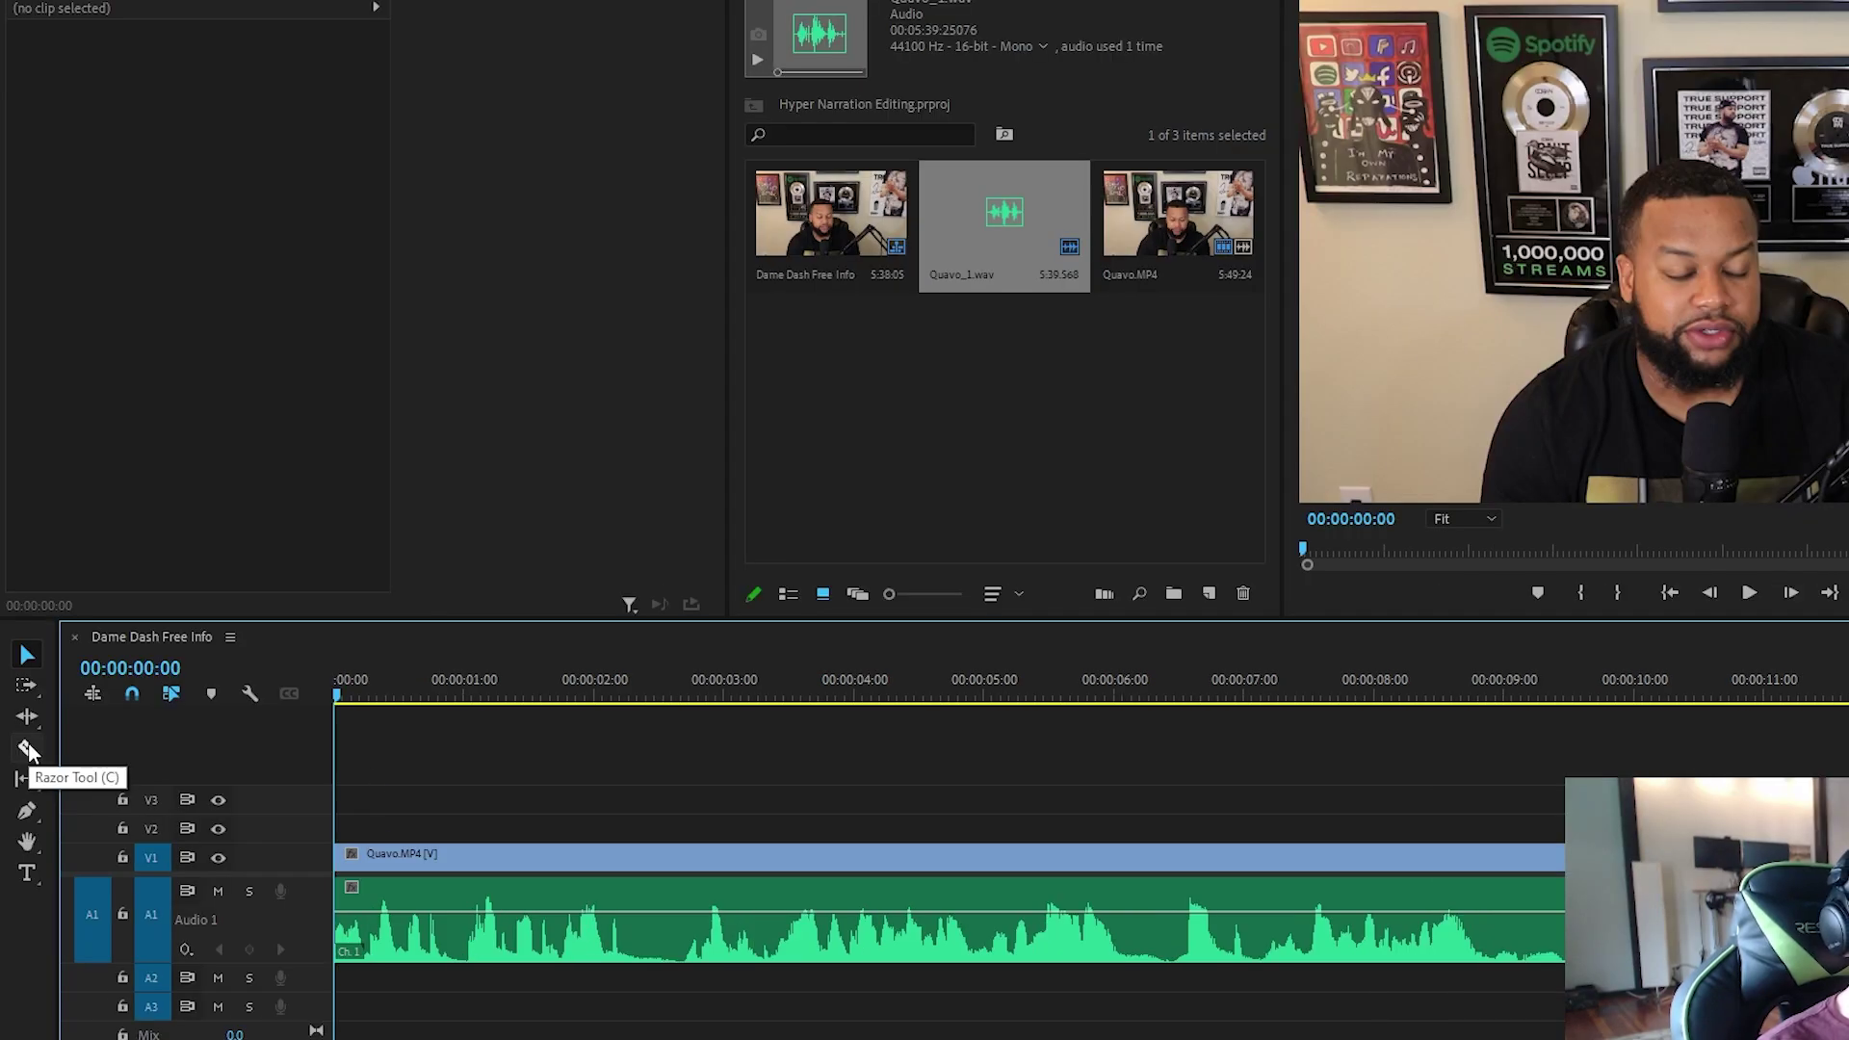
{"action": "left_click", "coordinate": [27, 748]}
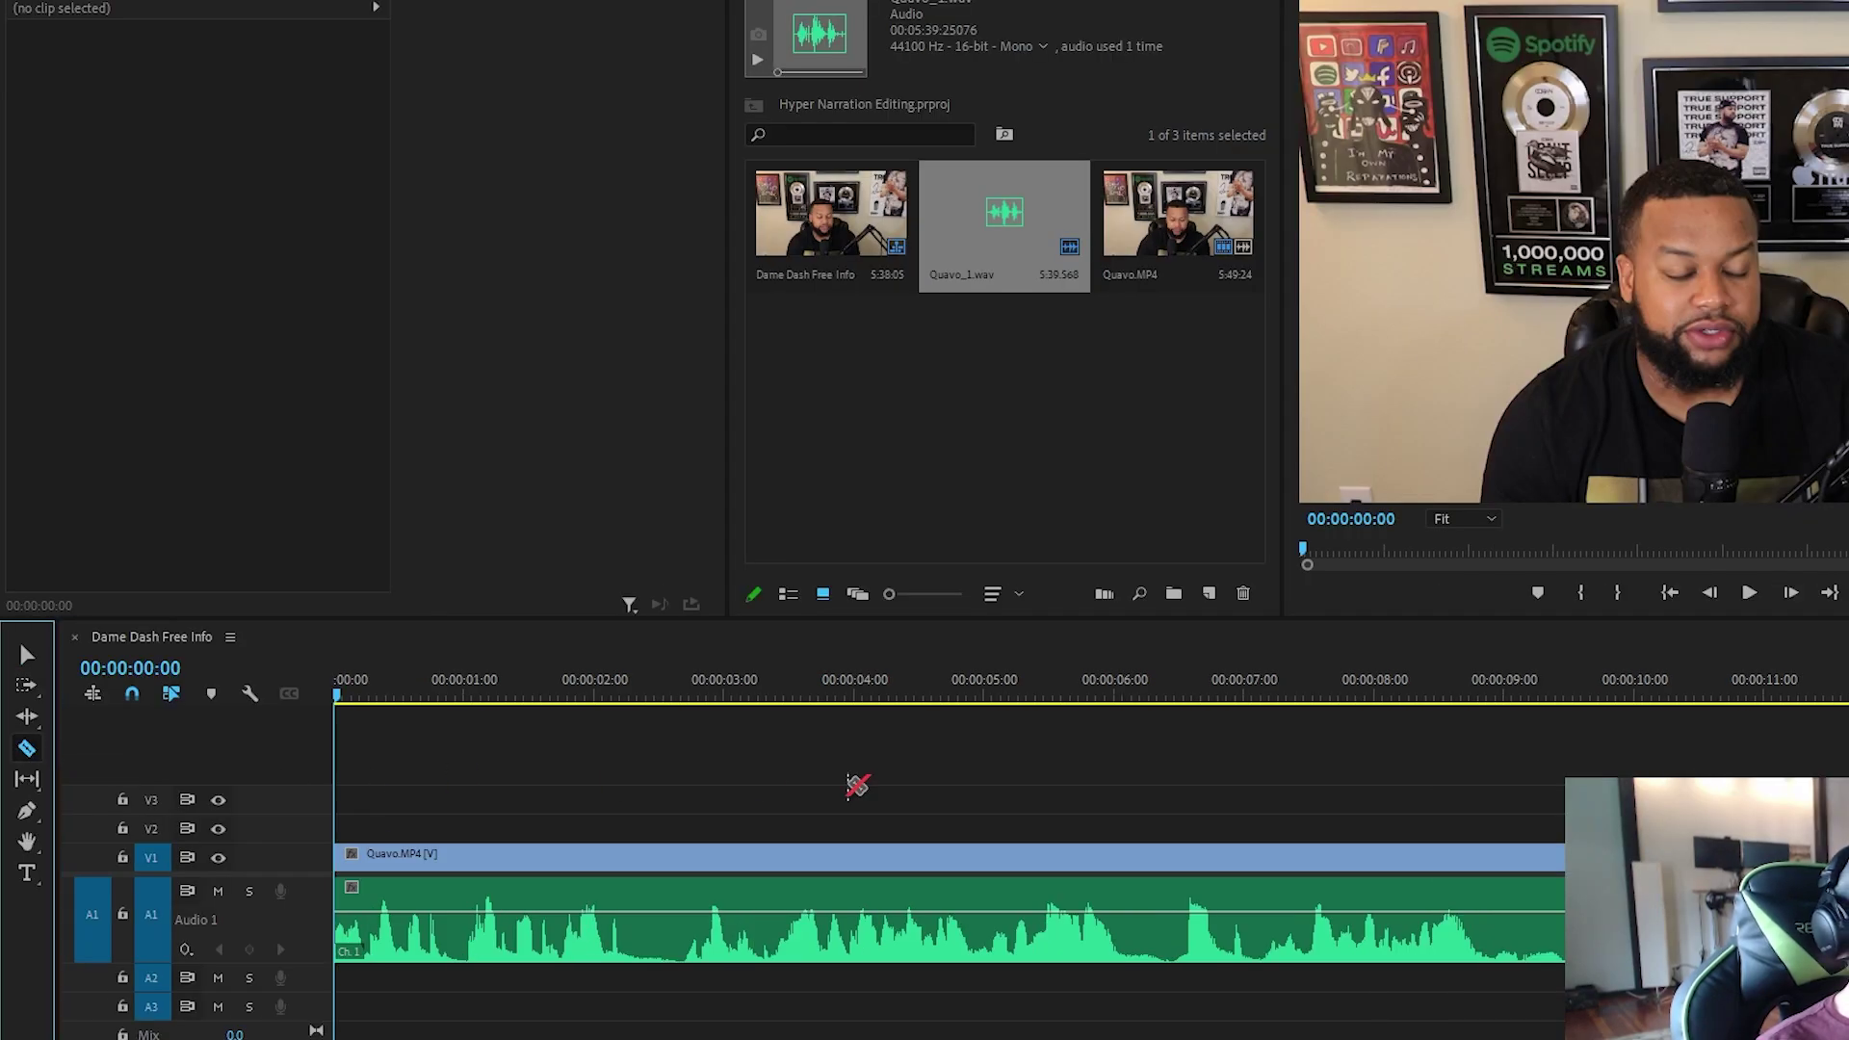
{"action": "left_click", "coordinate": [685, 912]}
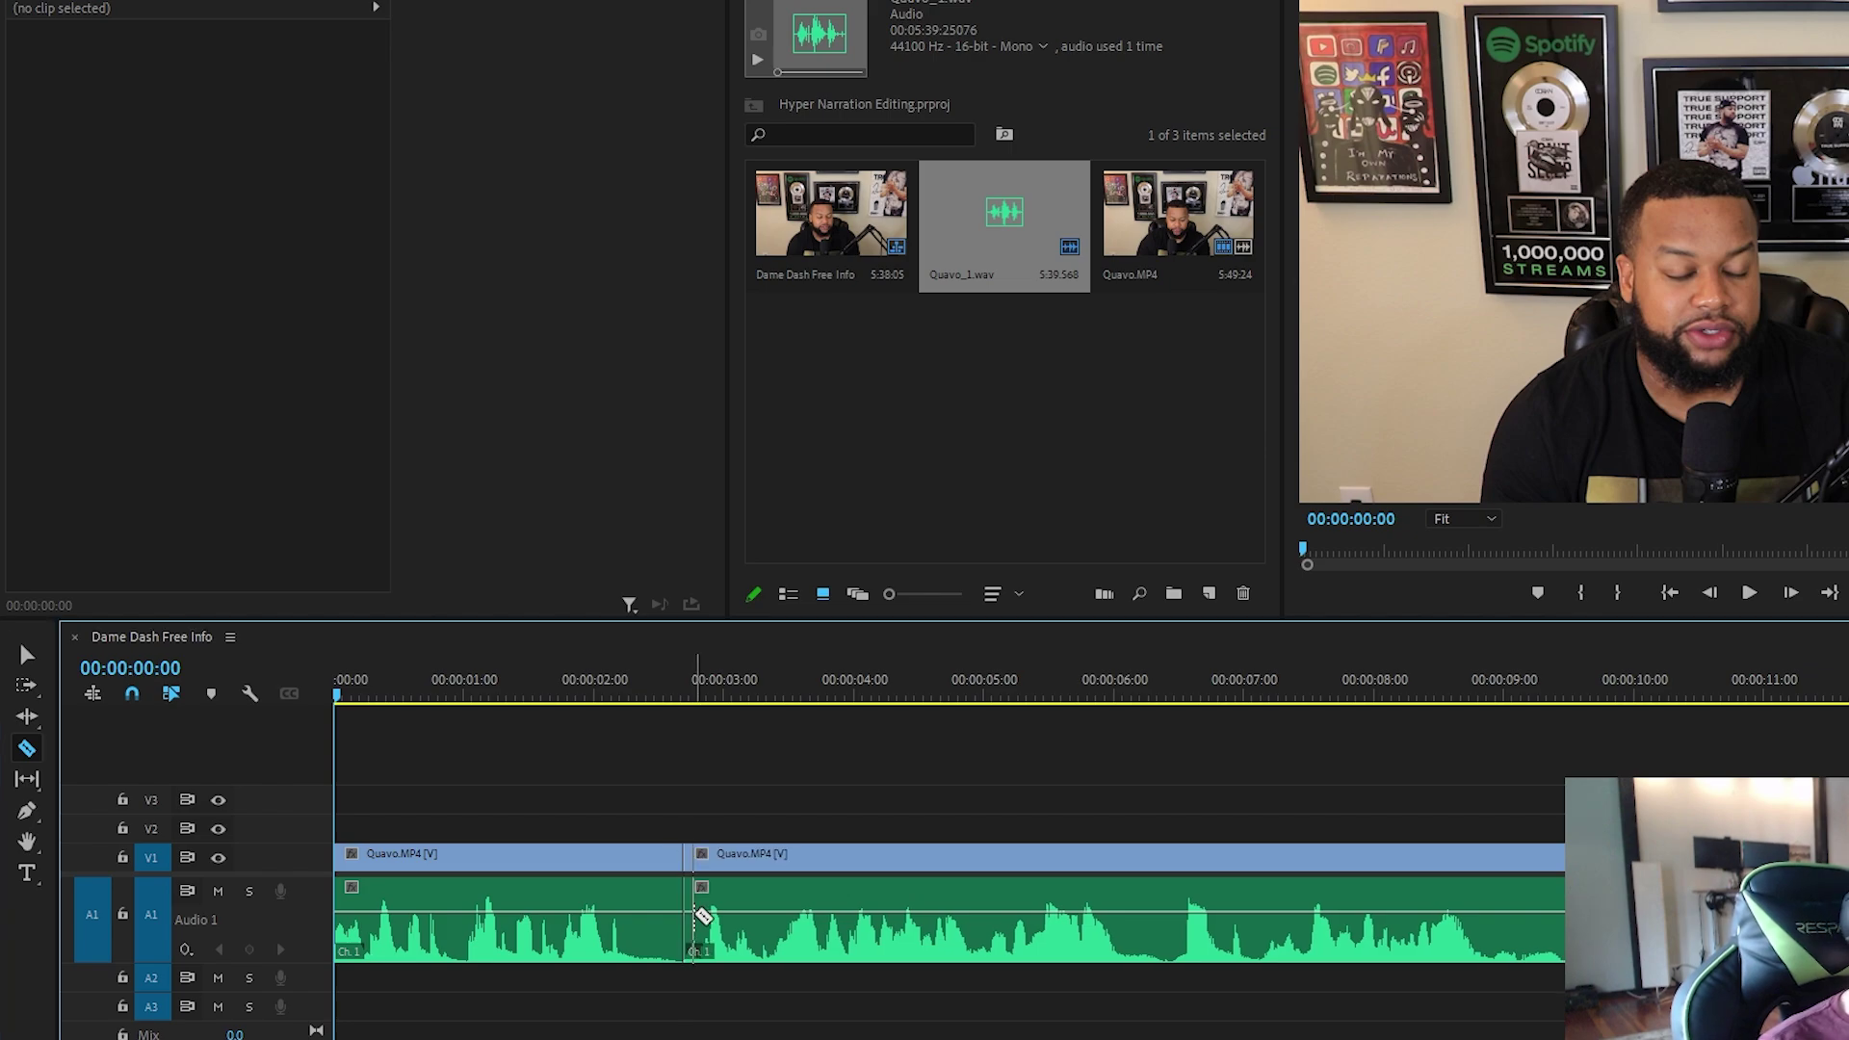
{"action": "key", "text": "="}
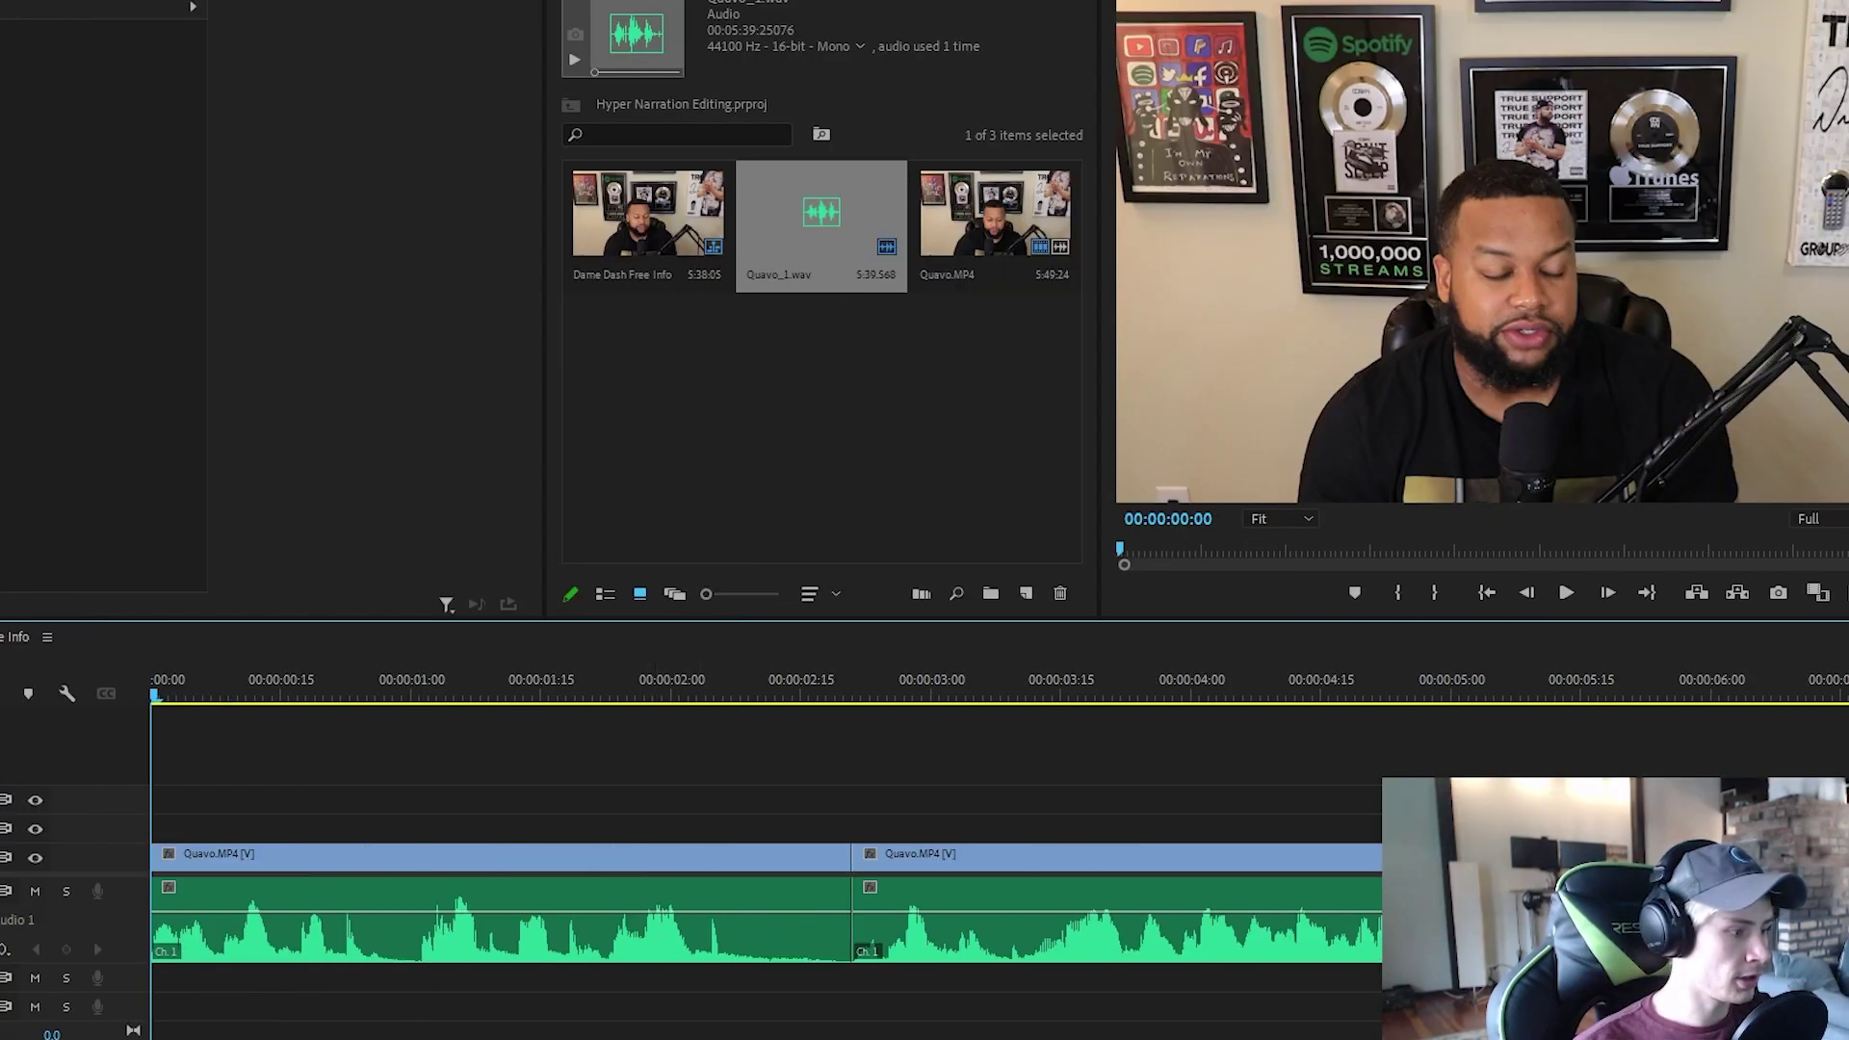
{"action": "left_click", "coordinate": [1390, 920]}
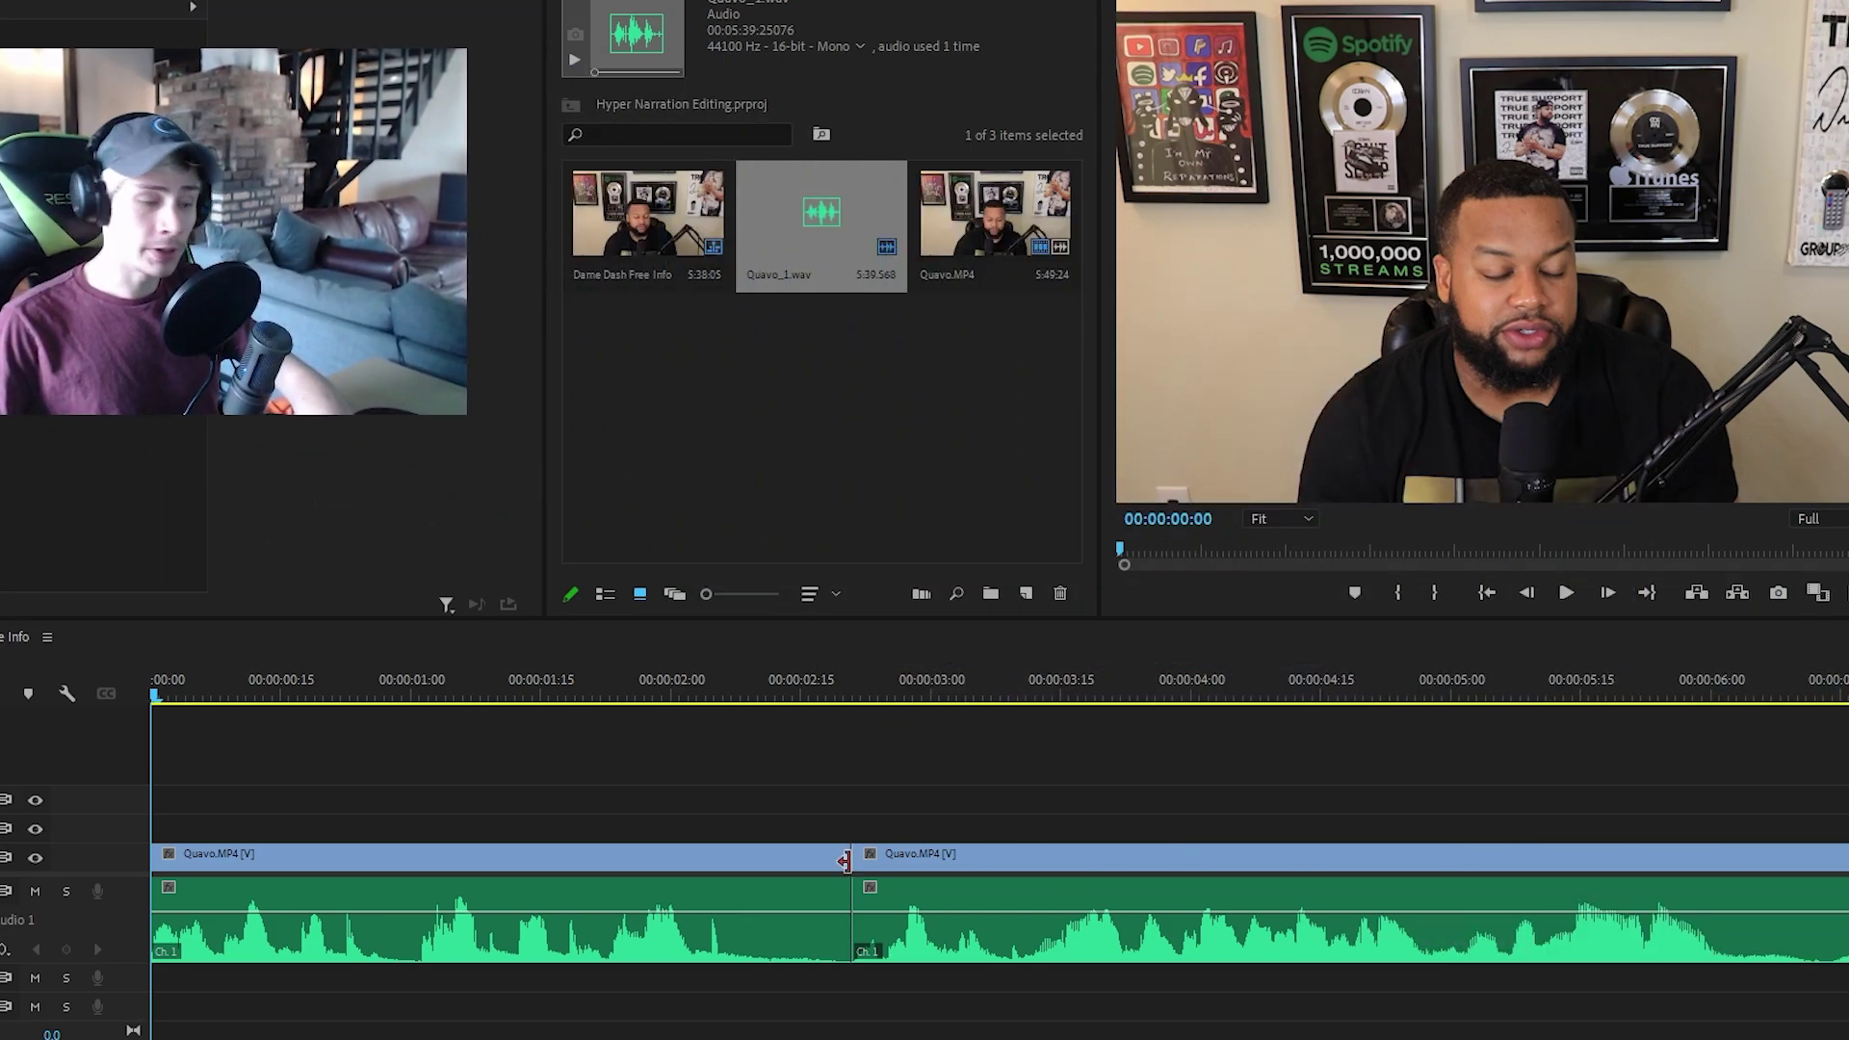
Step: Play the opening to locate the end of the first phrase, and split the linked clips at 00:00:02:08
{"action": "key", "text": "minus"}
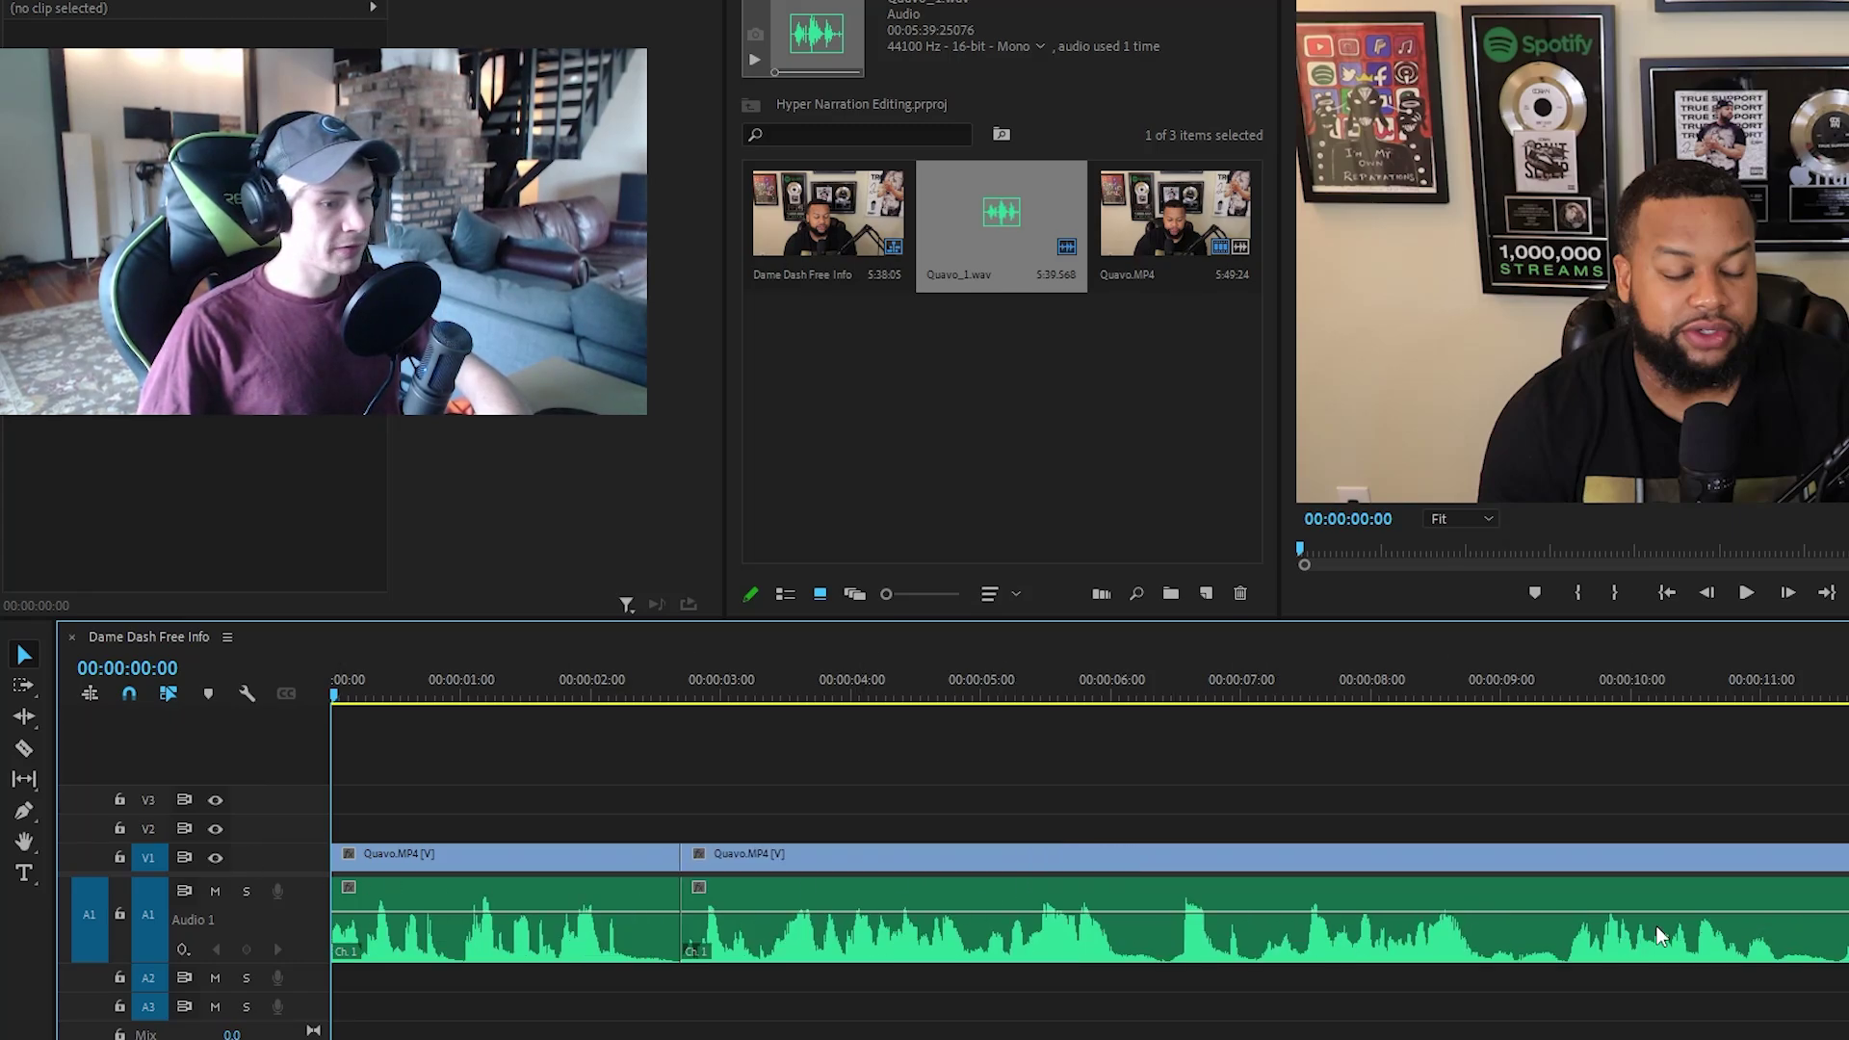
{"action": "key", "text": "equal"}
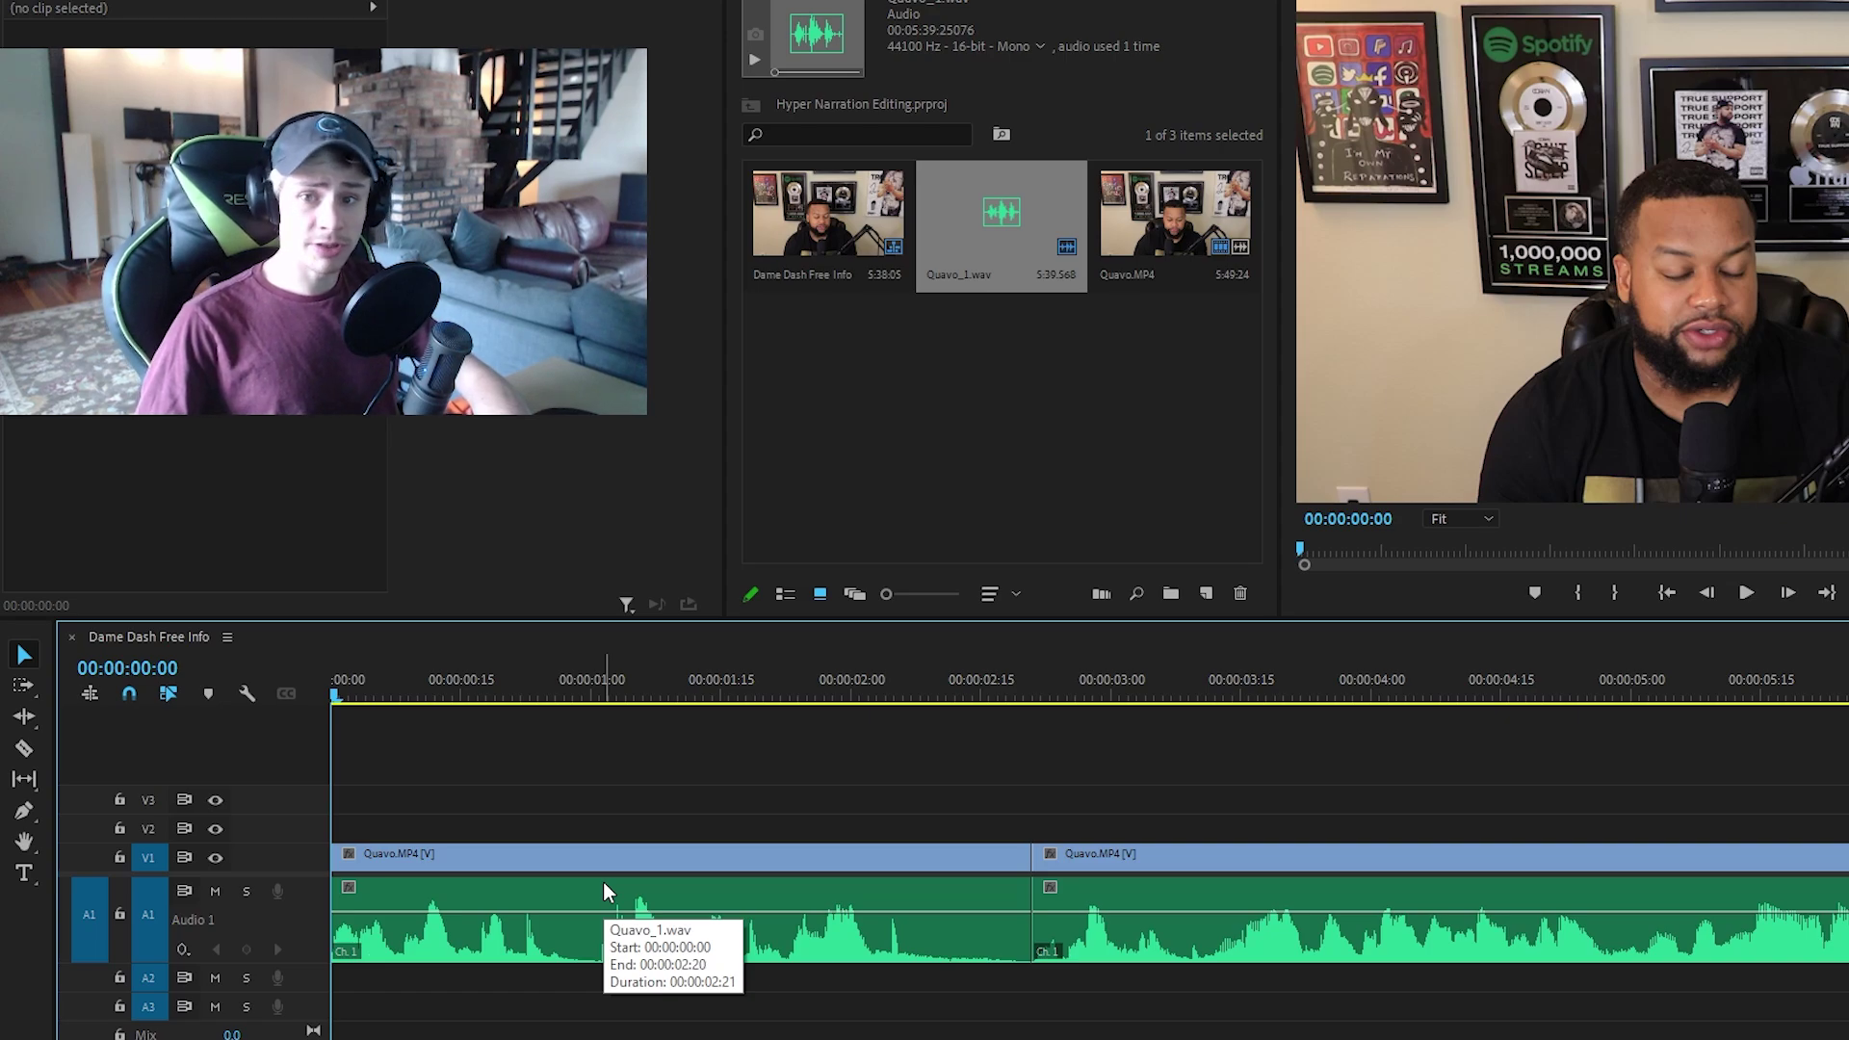
{"action": "key", "text": "minus"}
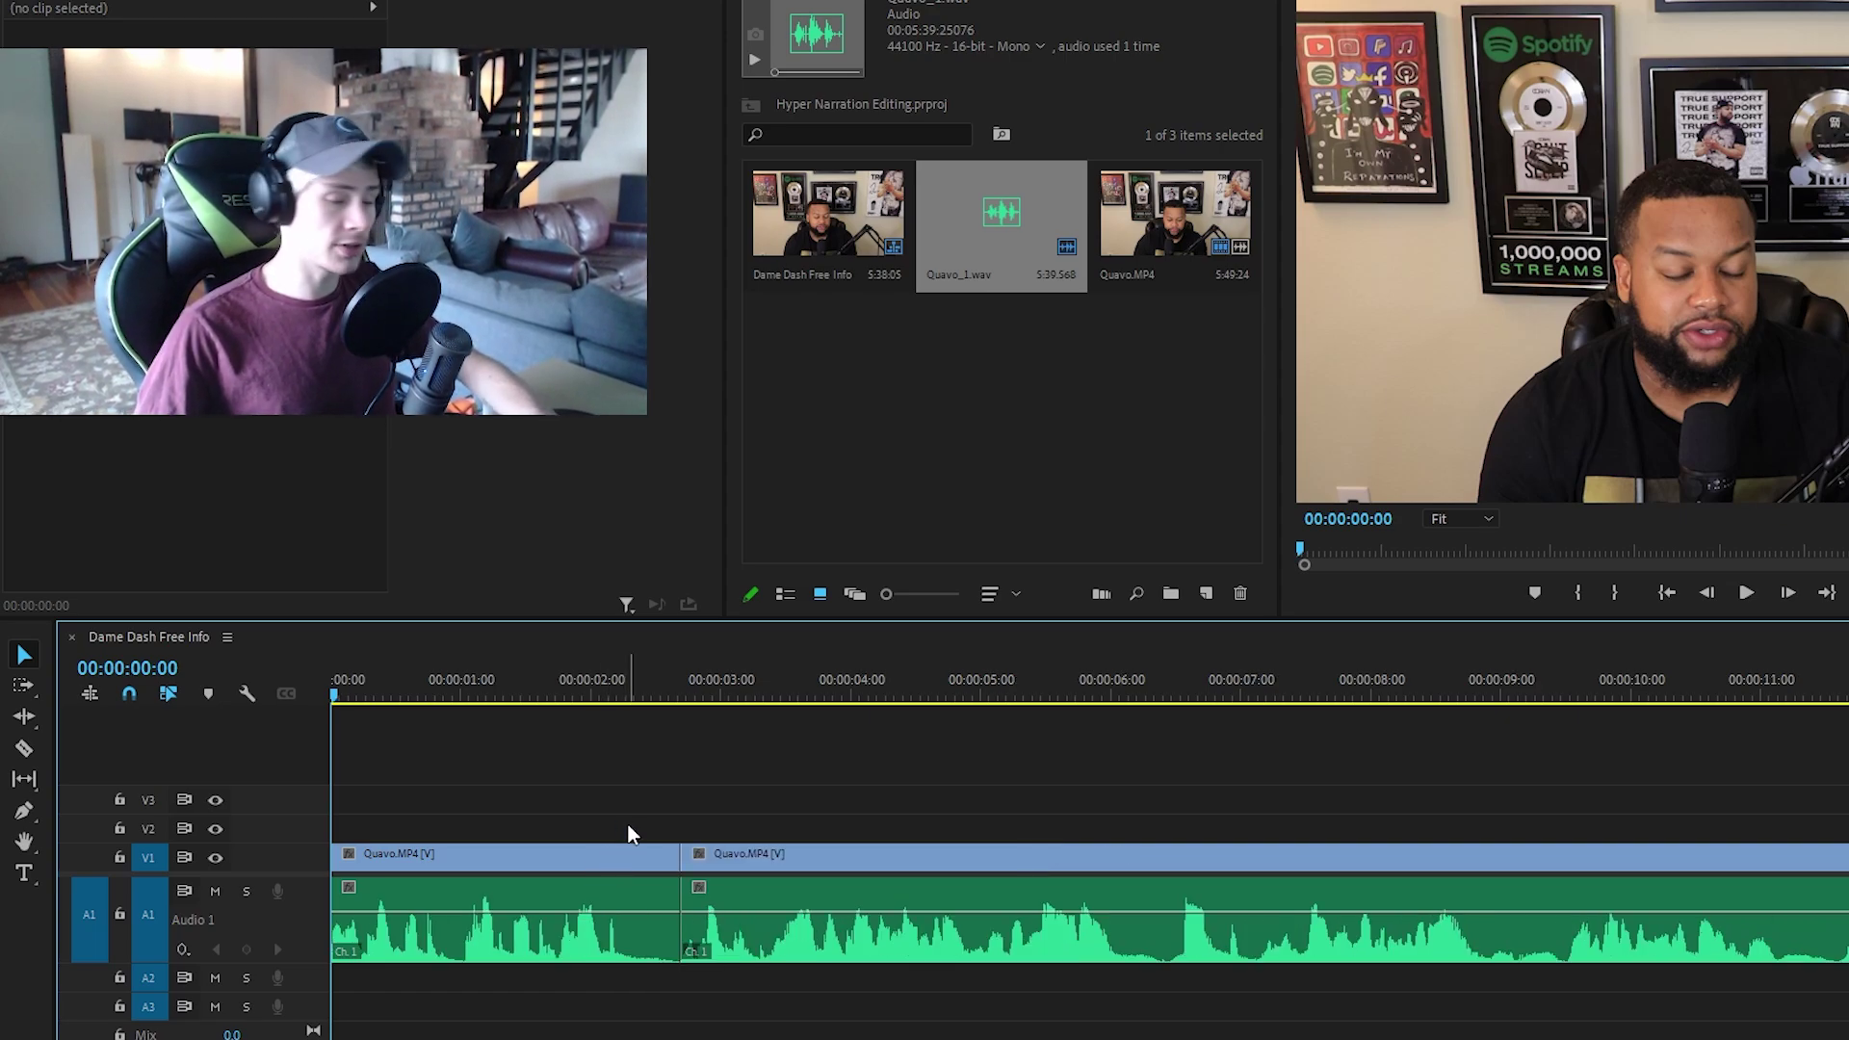
{"action": "key", "text": "space"}
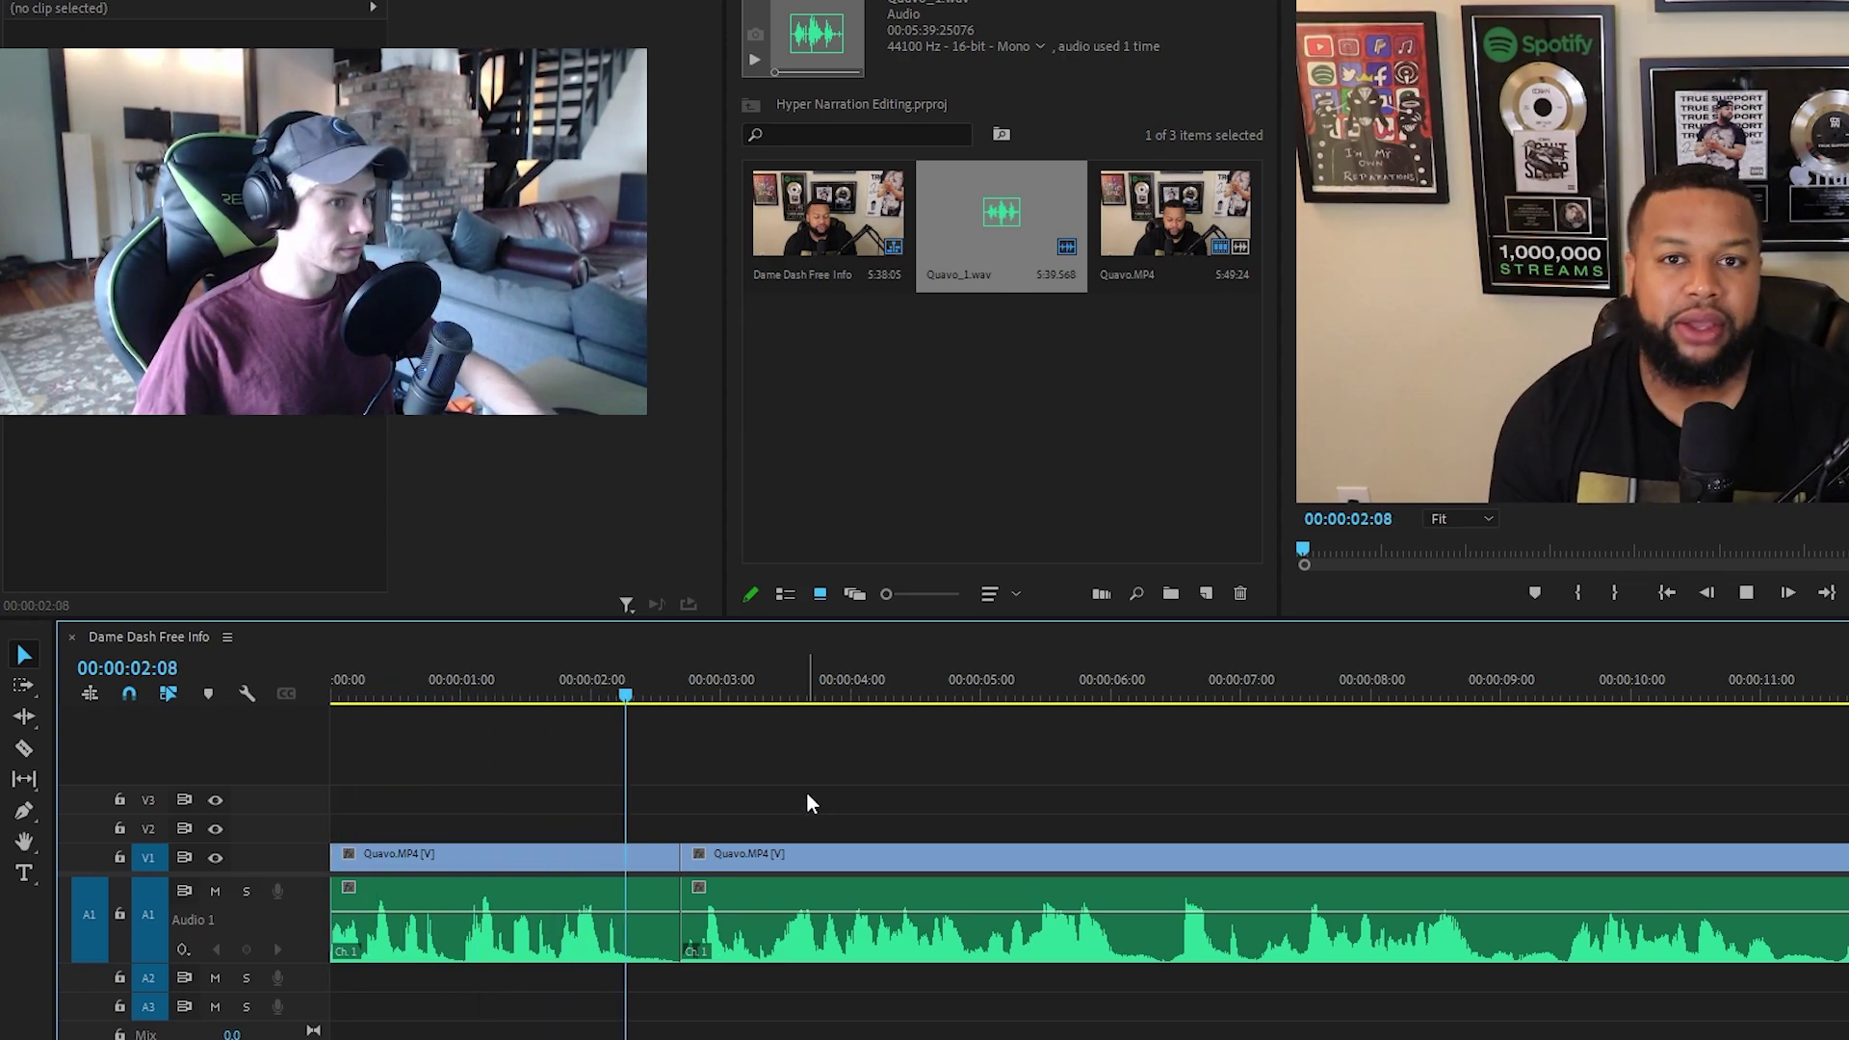
{"action": "left_click", "coordinate": [838, 672]}
{"action": "left_click_drag", "start_coordinate": [838, 672], "coordinate": [632, 751]}
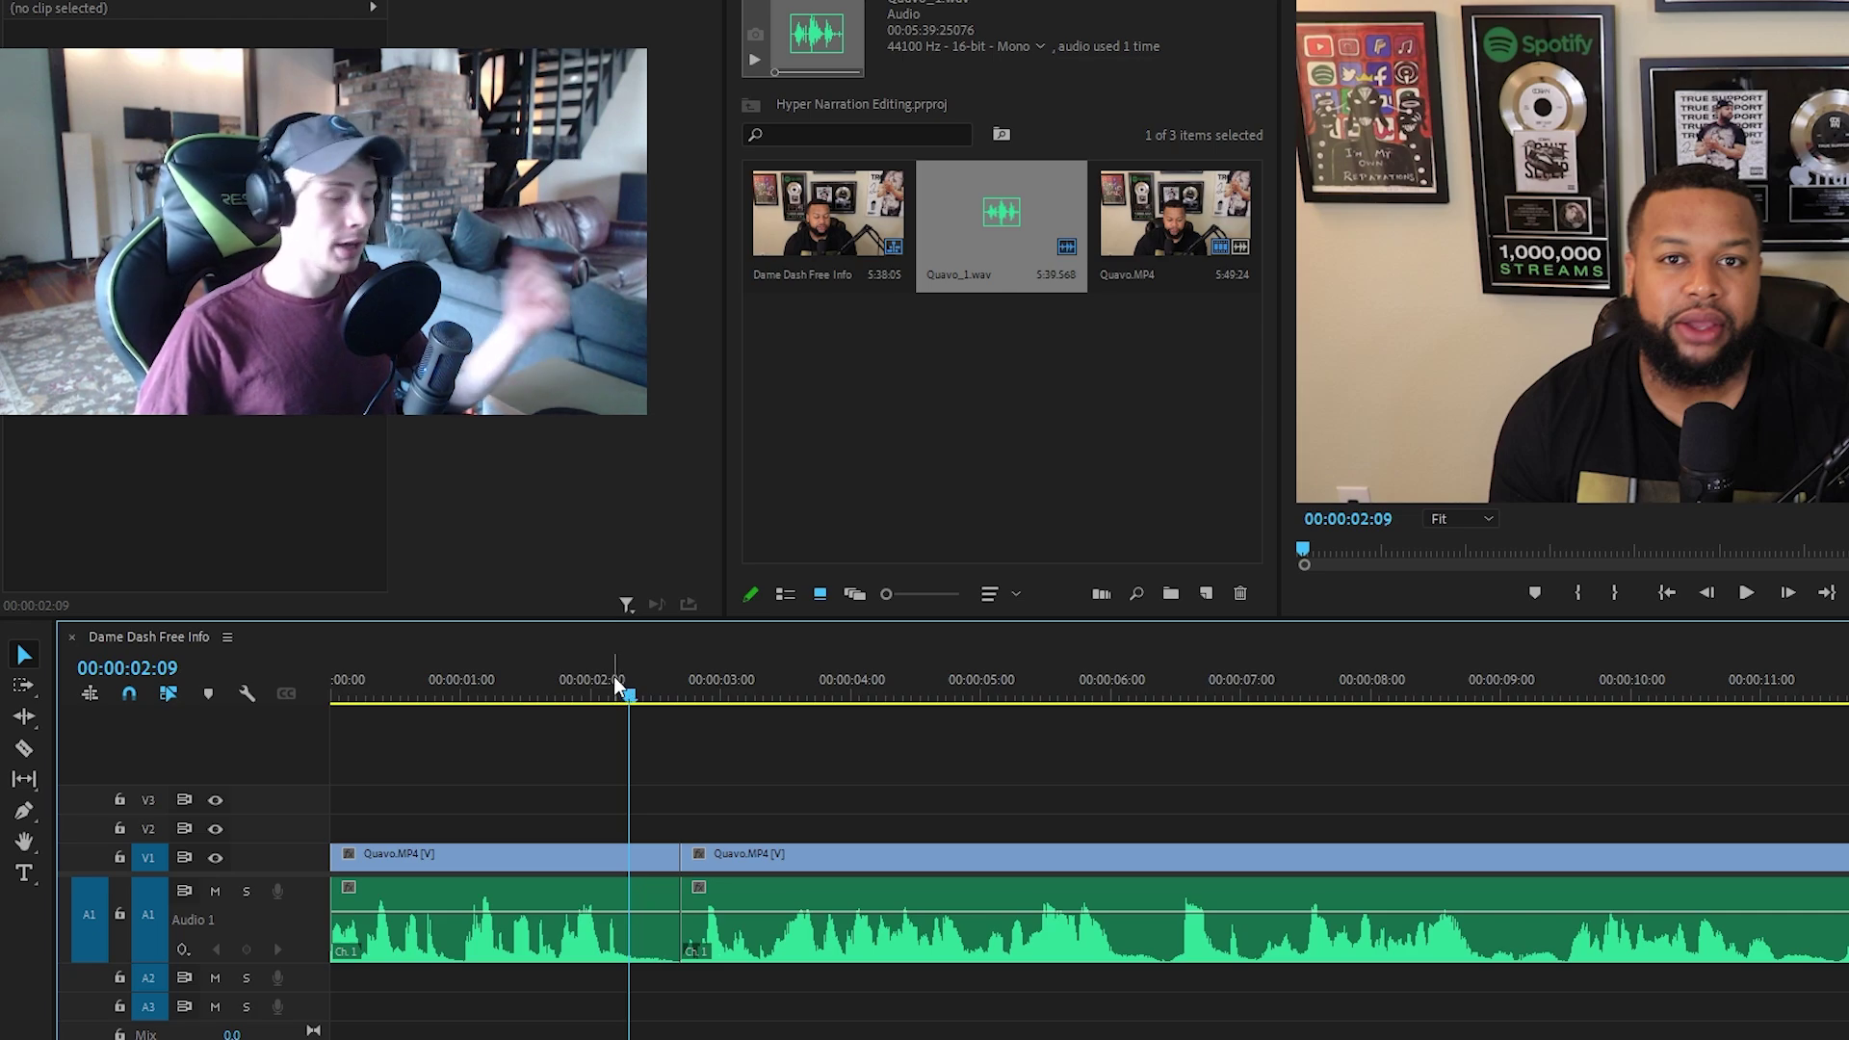
{"action": "mouse_move", "coordinate": [626, 689]}
{"action": "left_mouse_down"}
{"action": "mouse_move", "coordinate": [560, 701]}
{"action": "mouse_move", "coordinate": [627, 693]}
{"action": "left_mouse_up"}
{"action": "key", "text": "space"}
{"action": "key", "text": "c"}
{"action": "left_click", "coordinate": [631, 855]}
{"action": "key", "text": "v"}
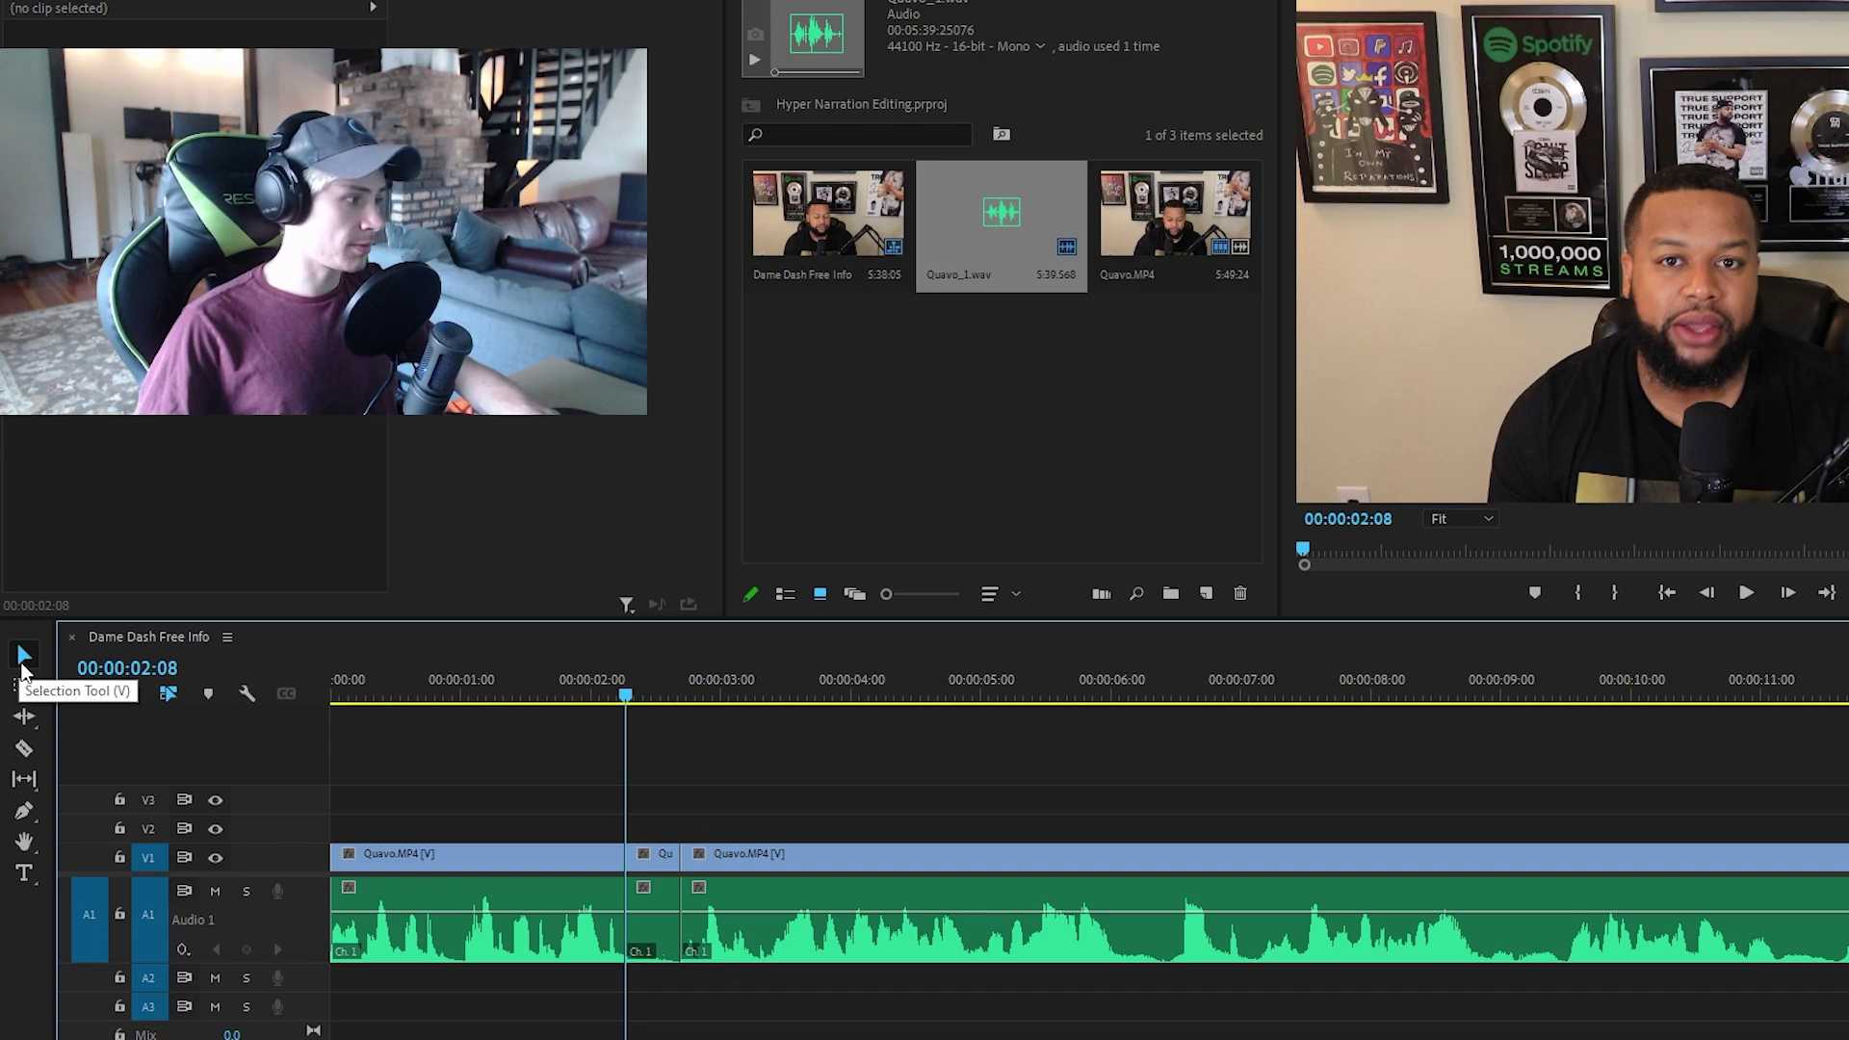
Step: Delete the short pause piece between 00:00:02:08 and 00:00:02:21, and ripple delete the gap it leaves
{"action": "left_click", "coordinate": [647, 854]}
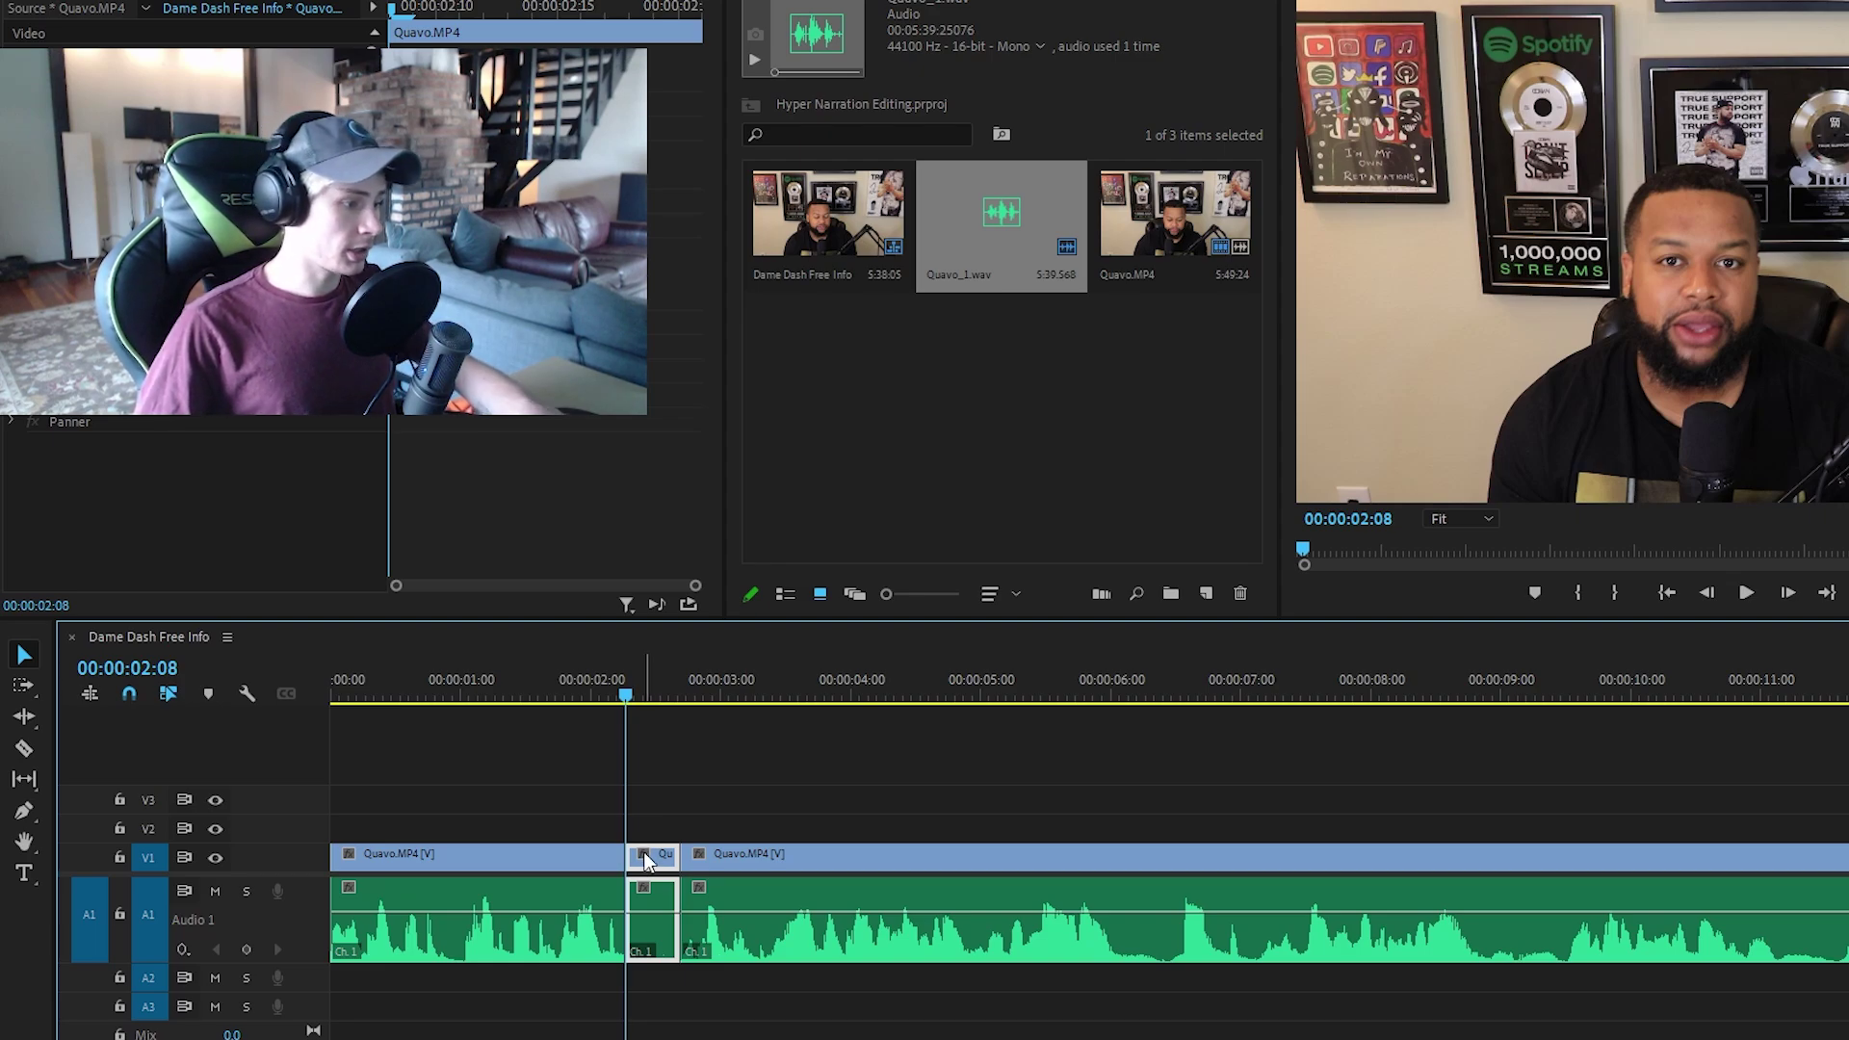
{"action": "key", "text": "Delete"}
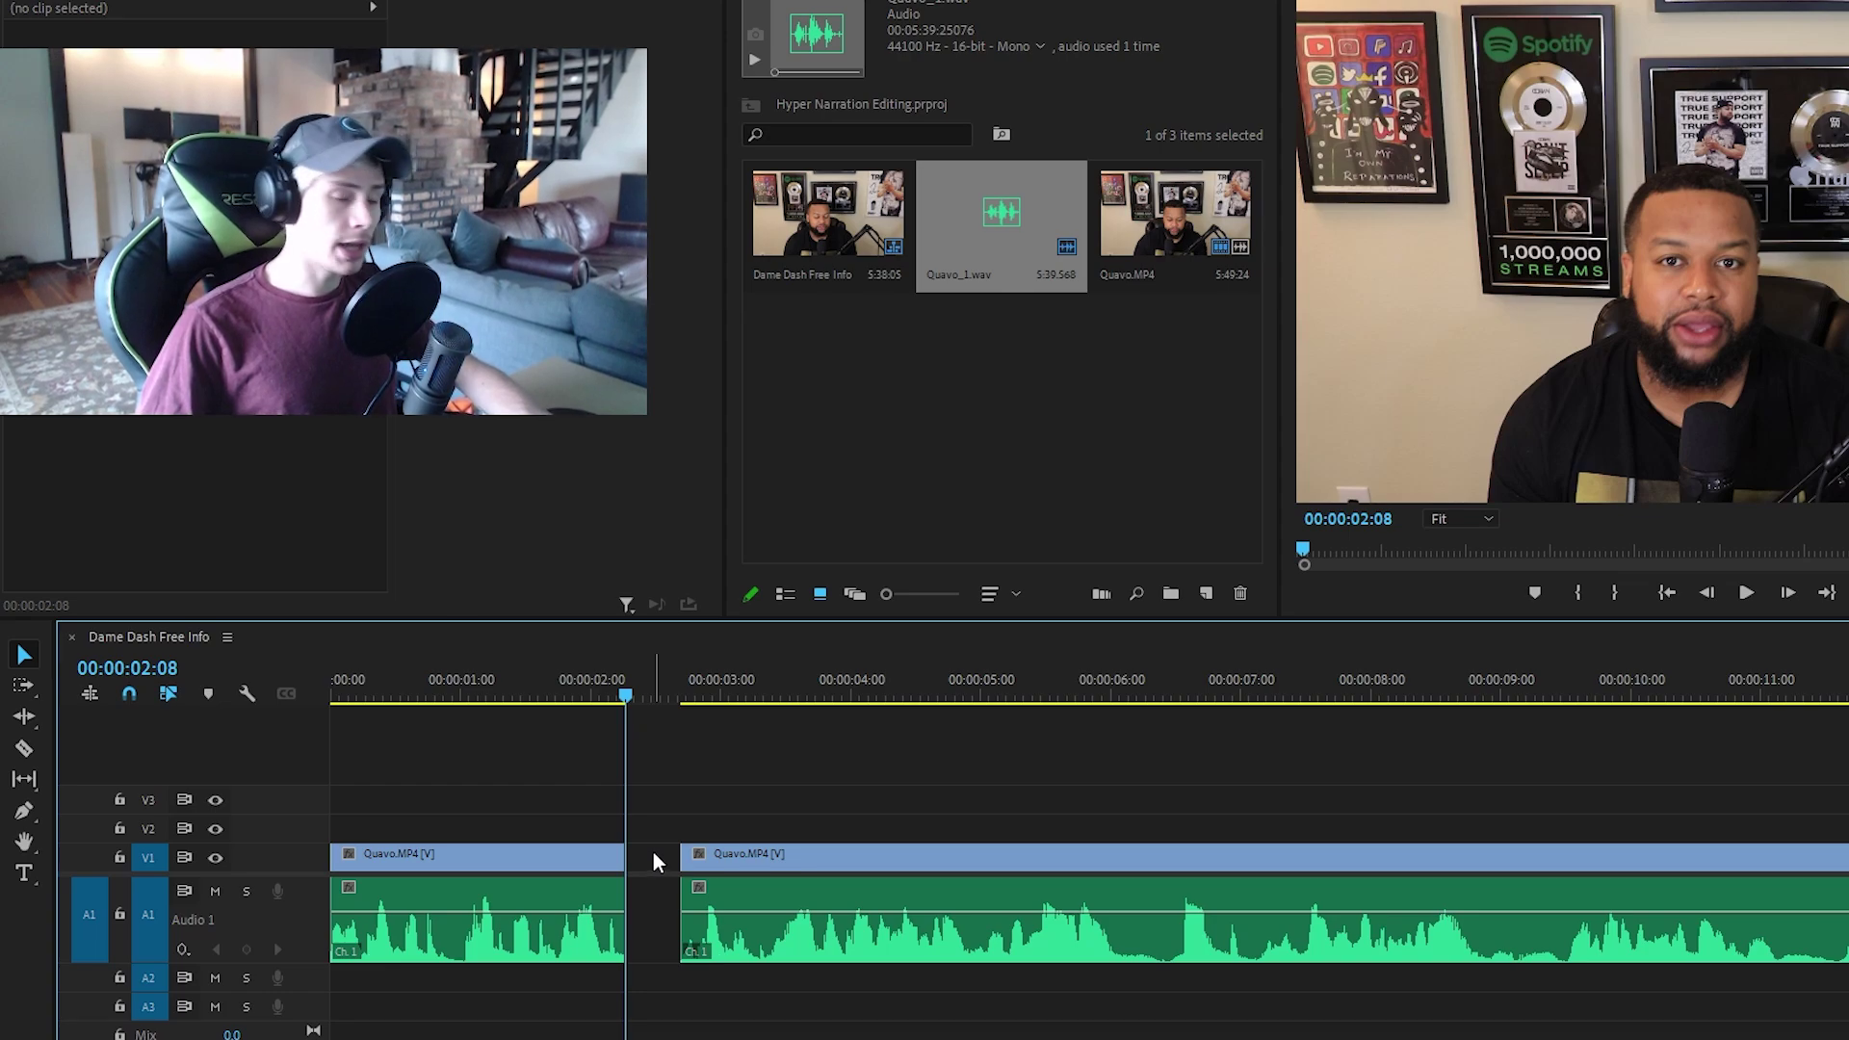
{"action": "right_click", "coordinate": [653, 852]}
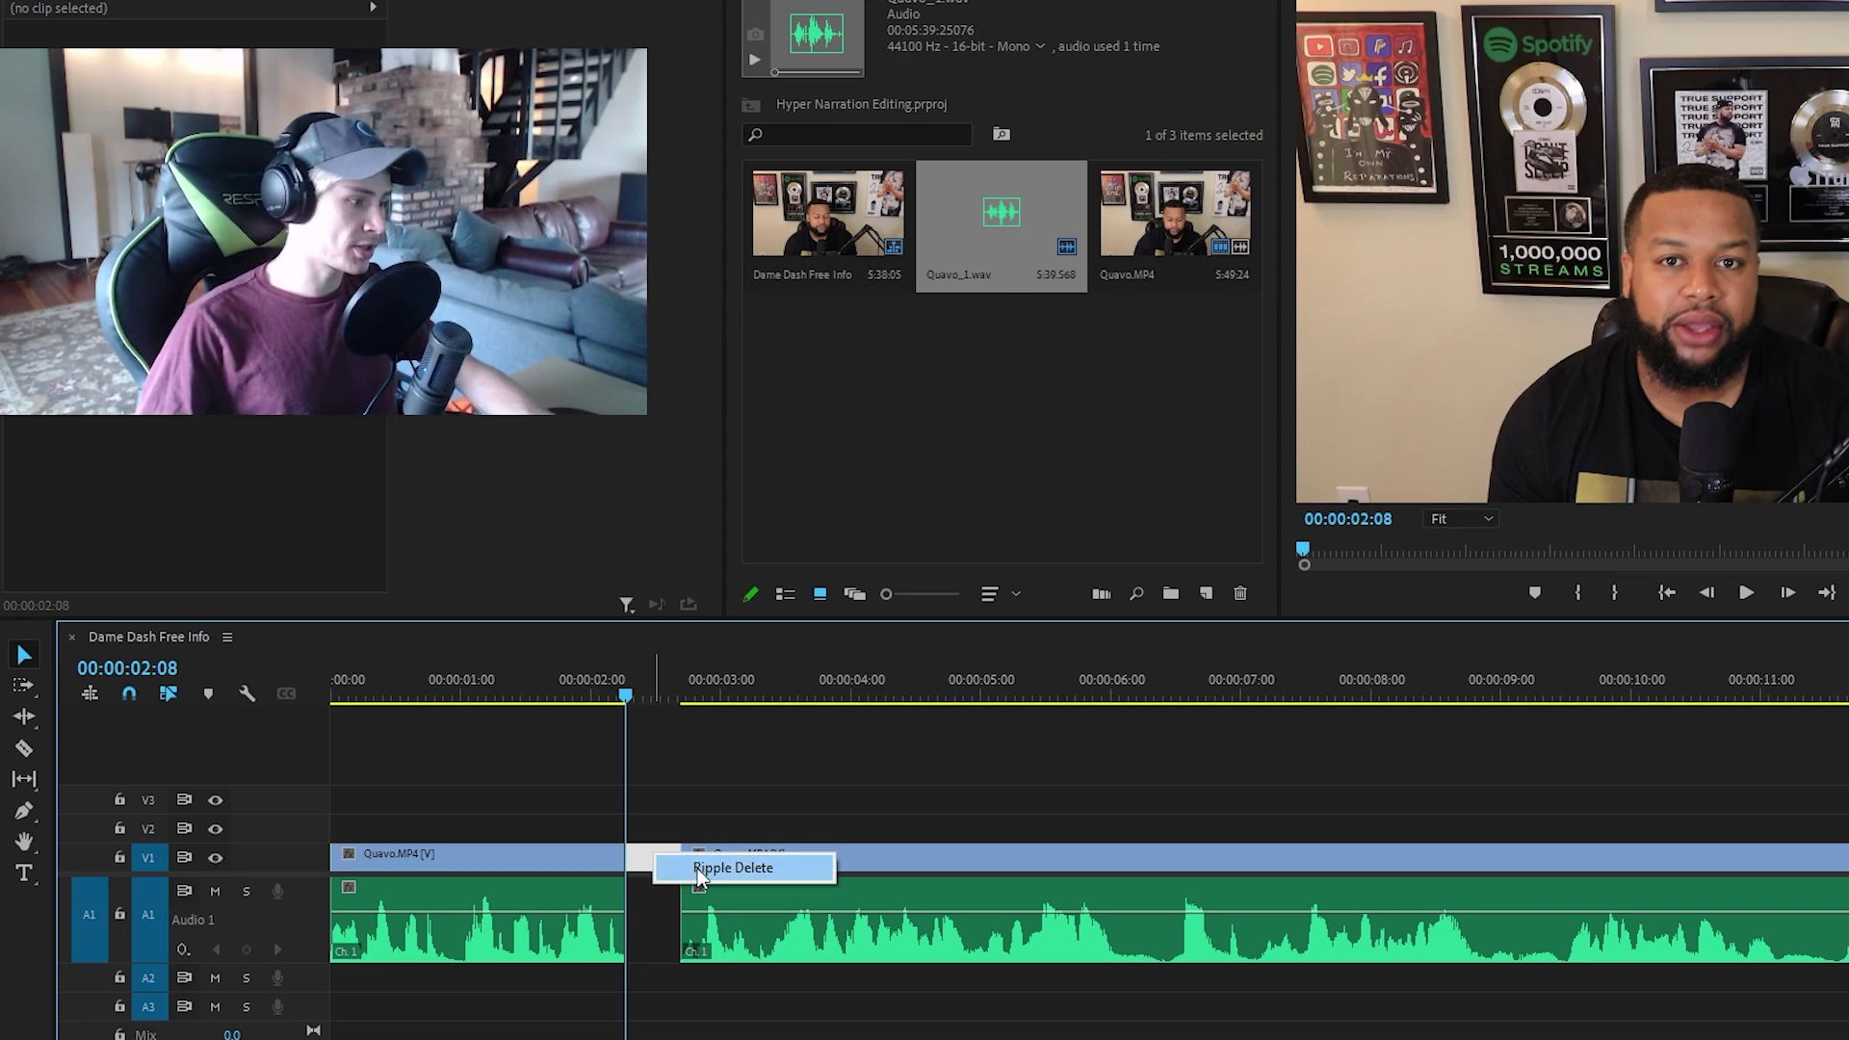
{"action": "left_click", "coordinate": [720, 870]}
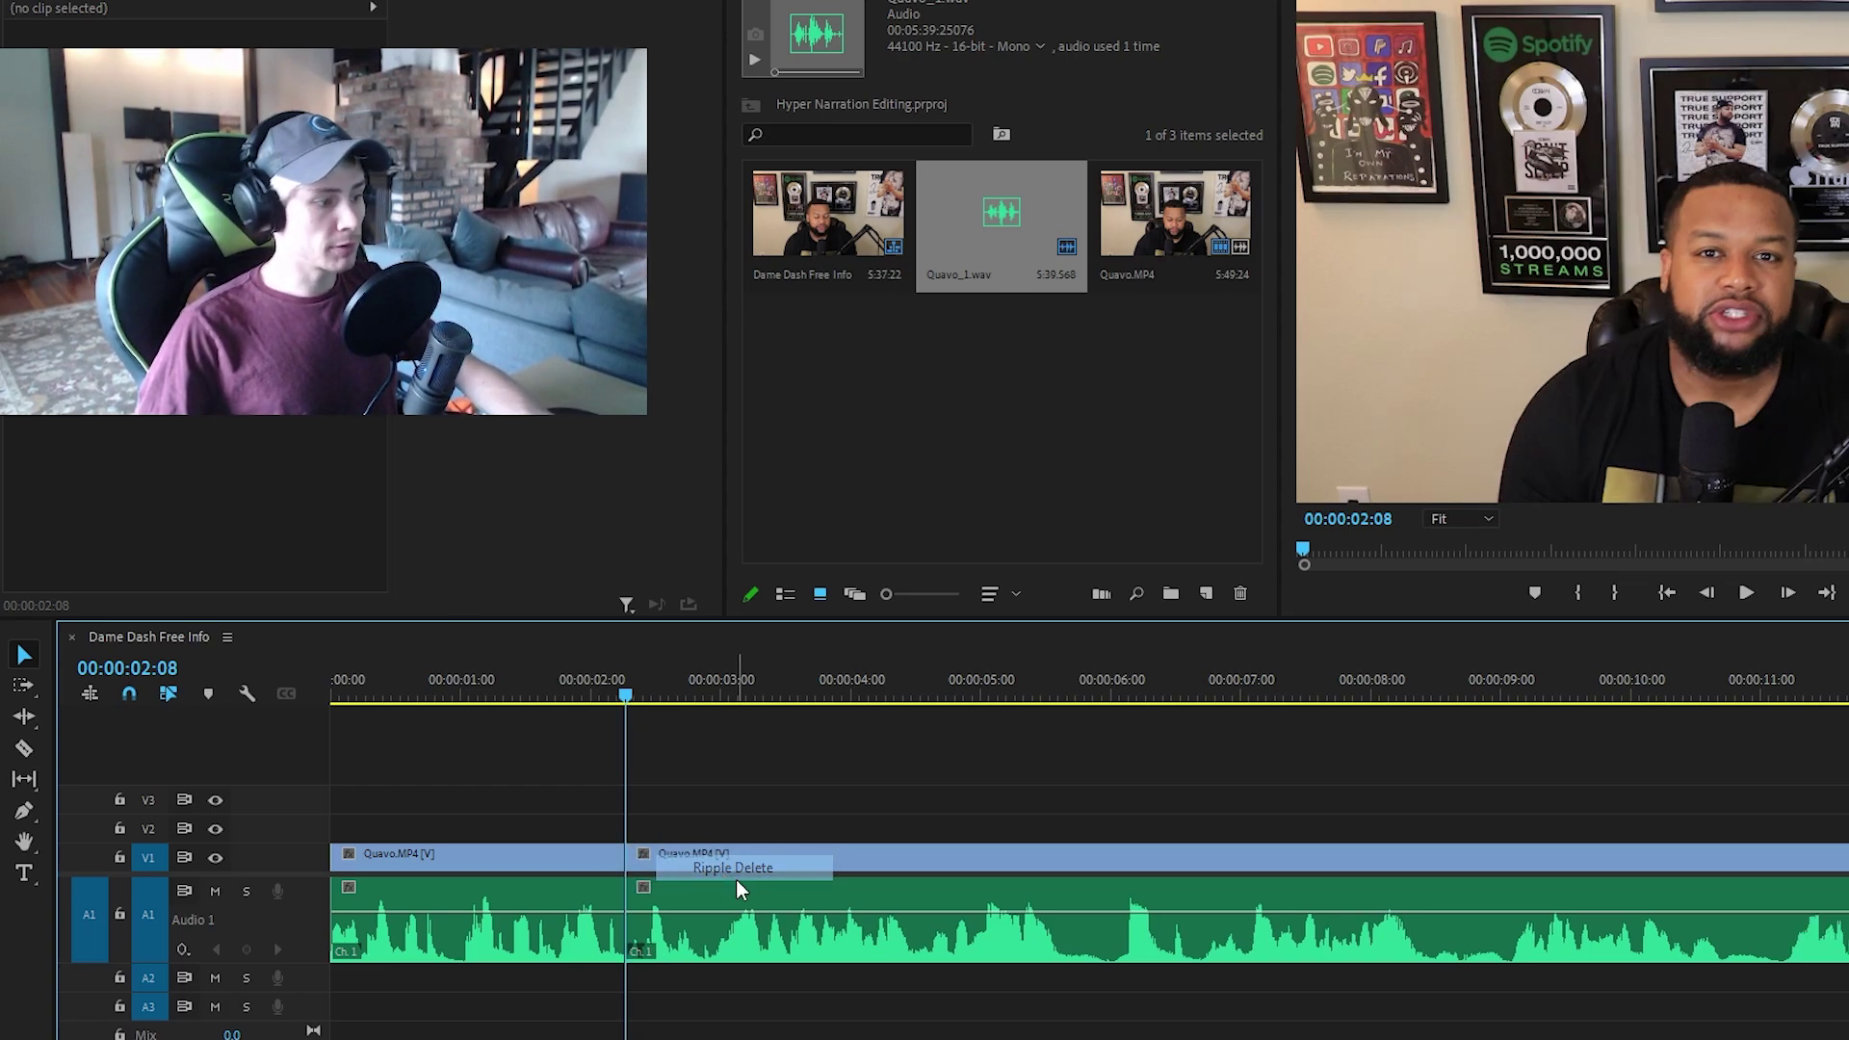
Step: Show the effects in the custom bin, and play across the cut at 00:00:02:08 from about 00:00:01:18
{"action": "left_click", "coordinate": [963, 1]}
{"action": "left_click", "coordinate": [741, 164]}
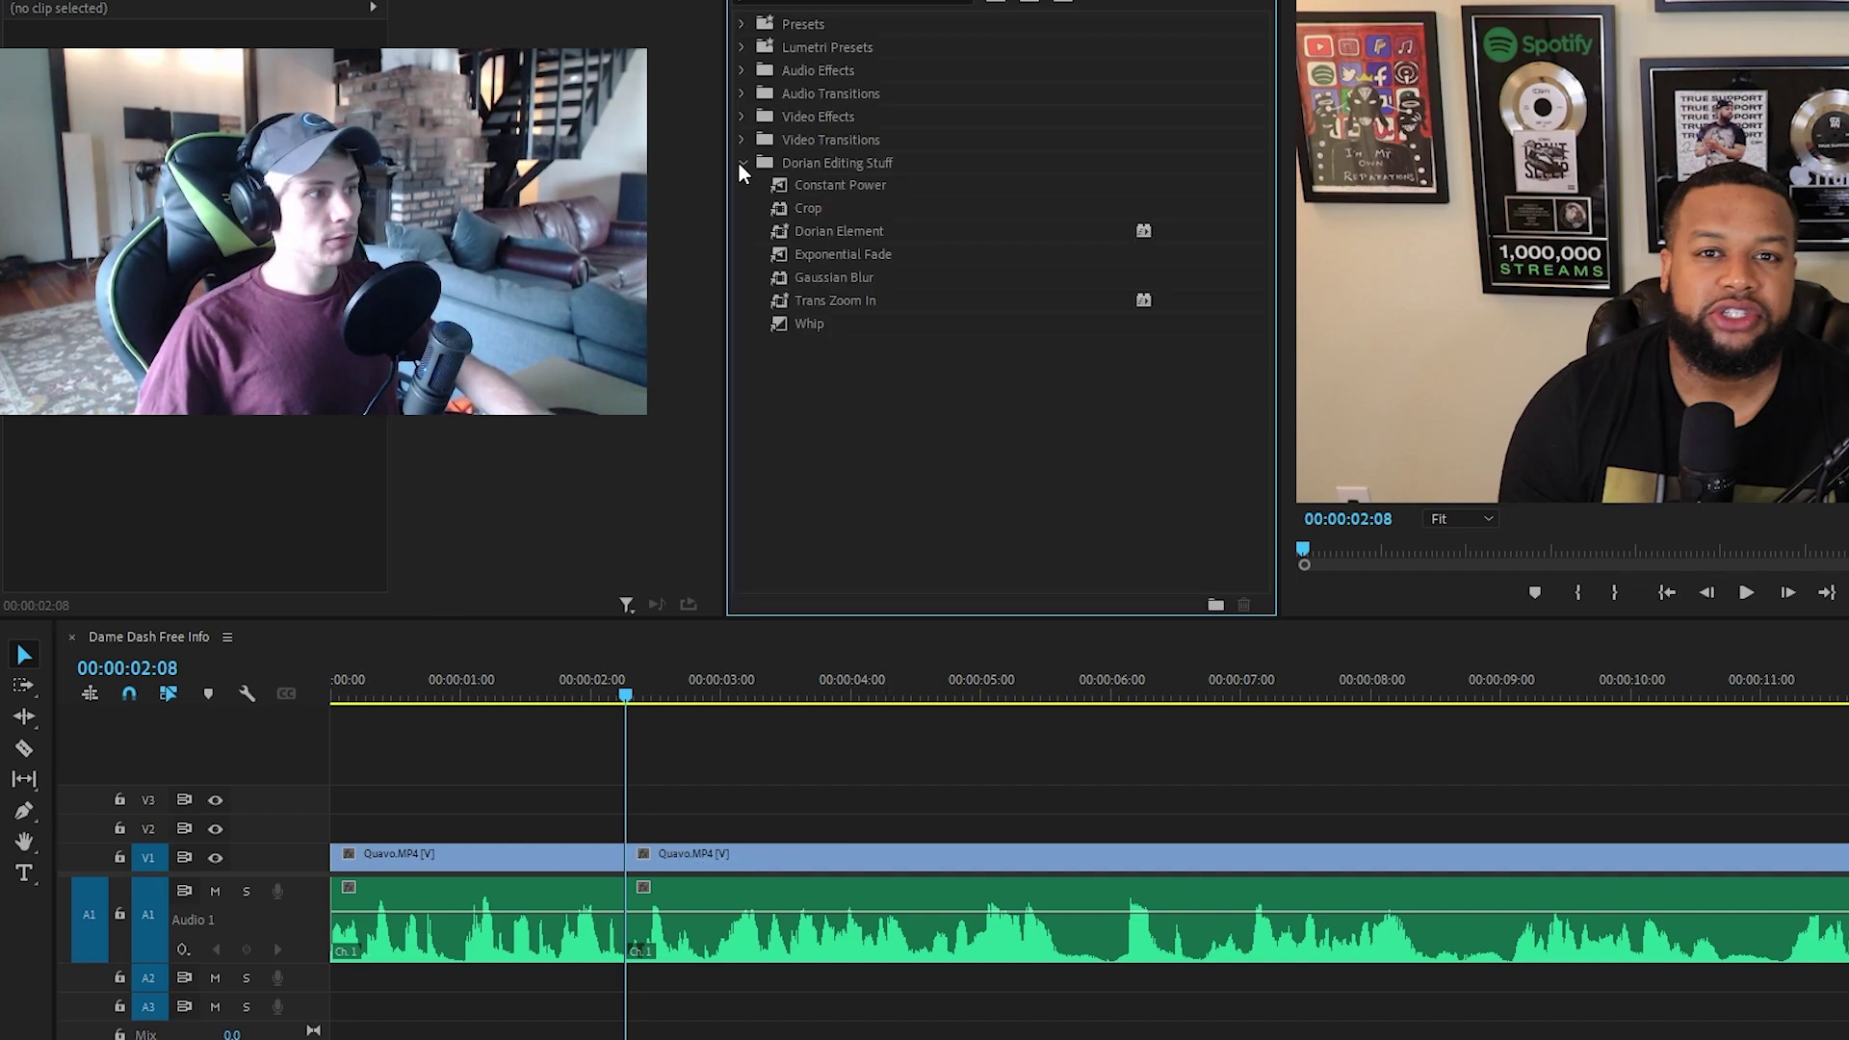
{"action": "left_click", "coordinate": [540, 695]}
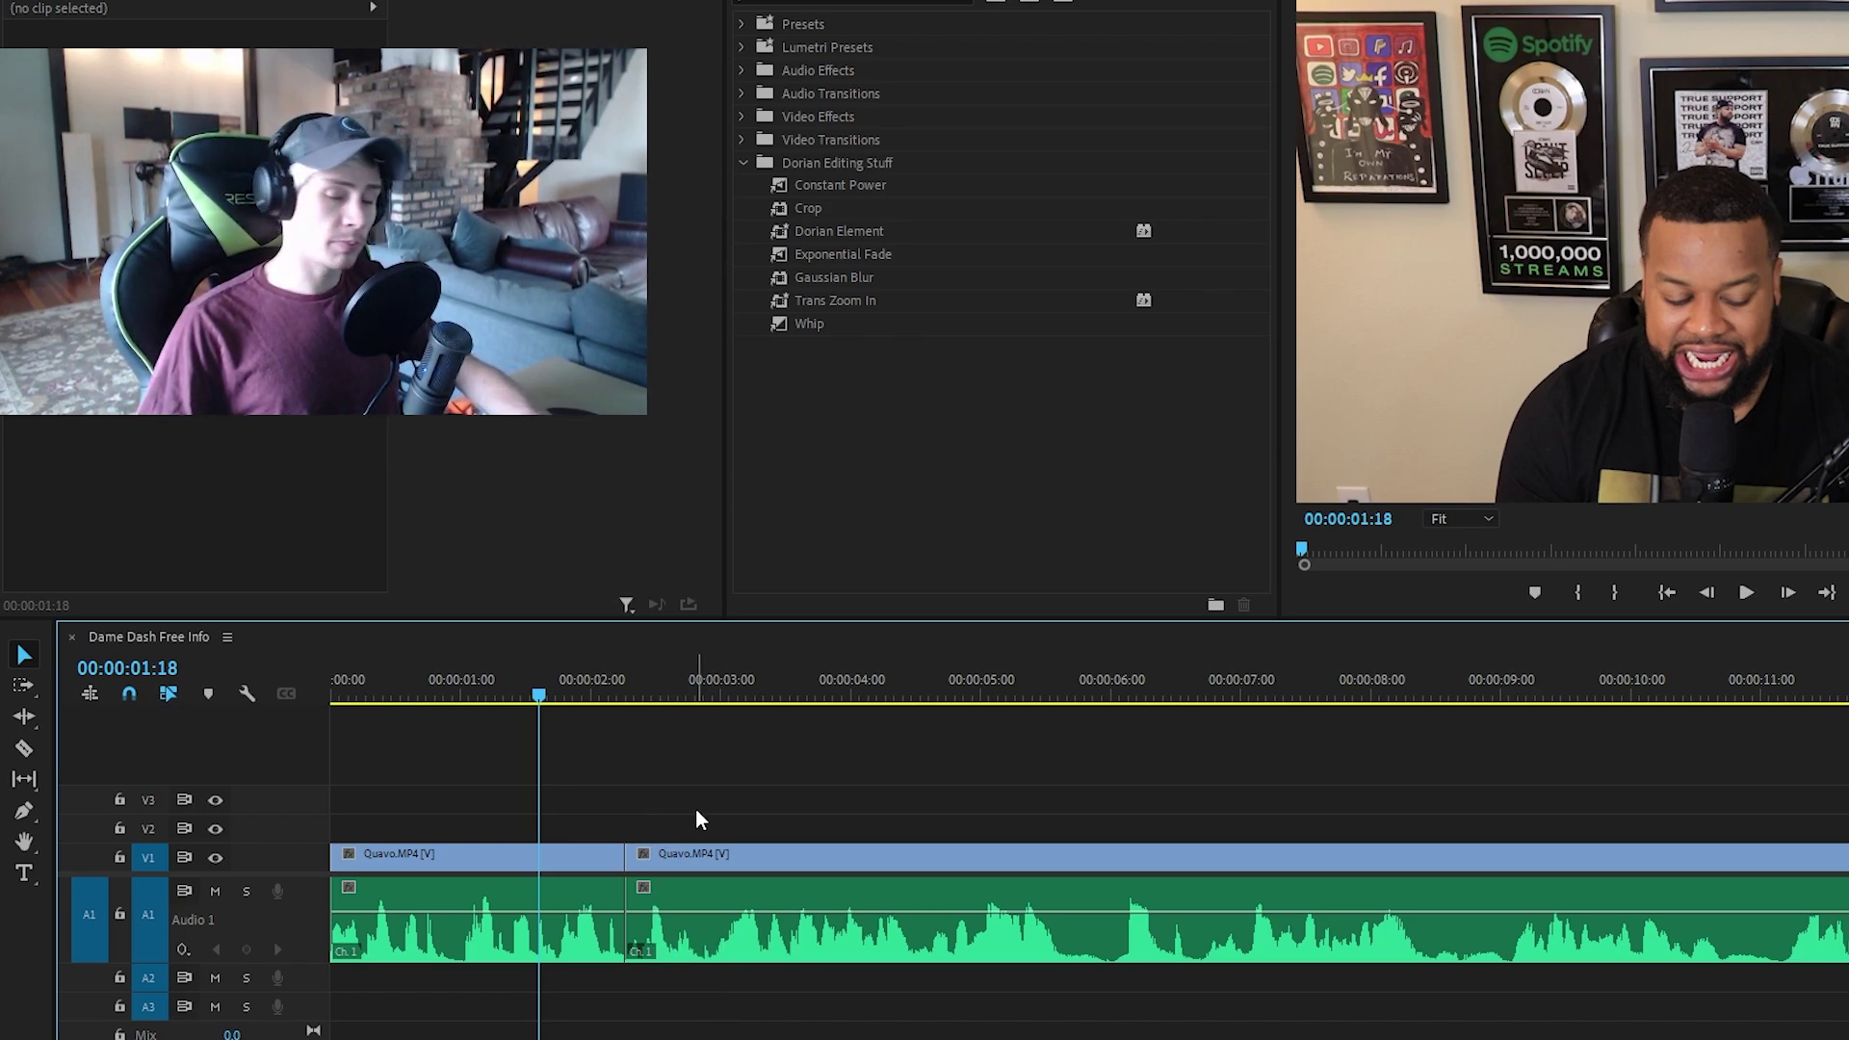
{"action": "key", "text": "space"}
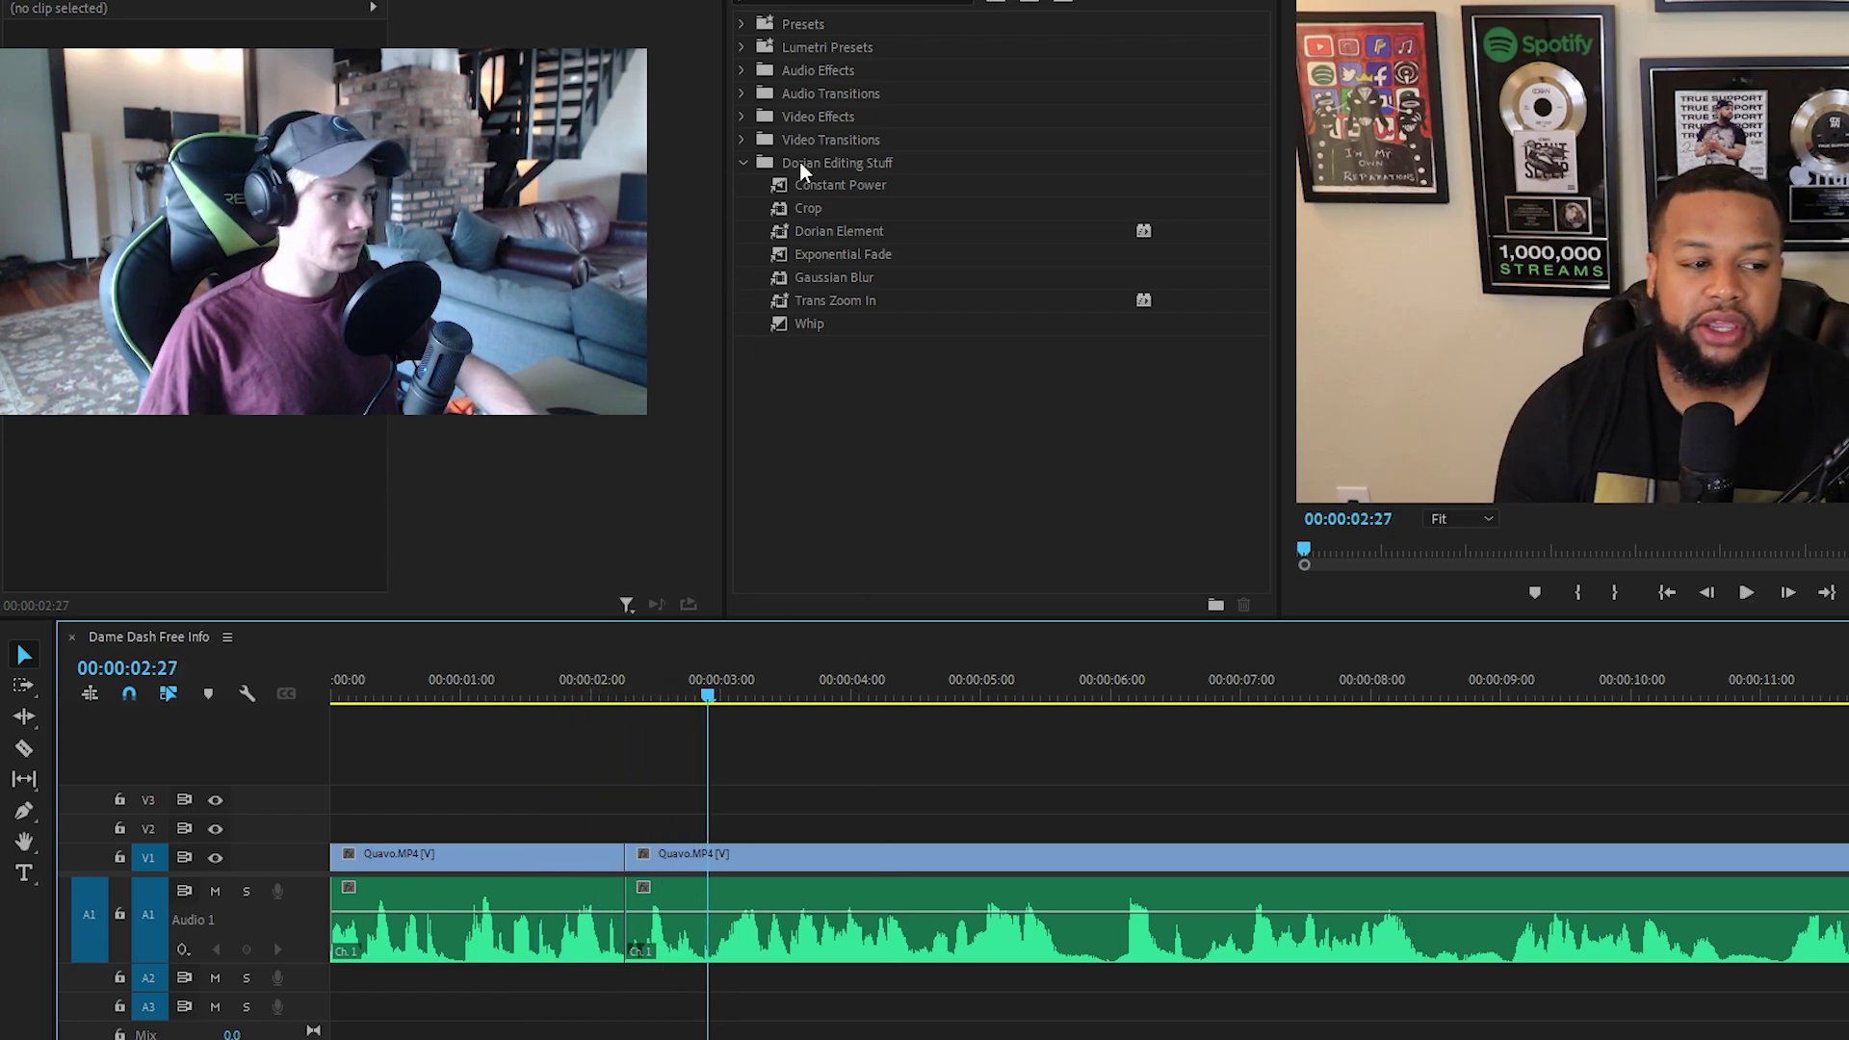
{"action": "left_click_drag", "start_coordinate": [707, 689], "coordinate": [553, 710]}
{"action": "key", "text": "space"}
{"action": "key", "text": "space"}
Step: Search the effects for "constant" and select the Constant Power crossfade among the audio transitions
{"action": "left_click_drag", "start_coordinate": [849, 176], "coordinate": [785, 193]}
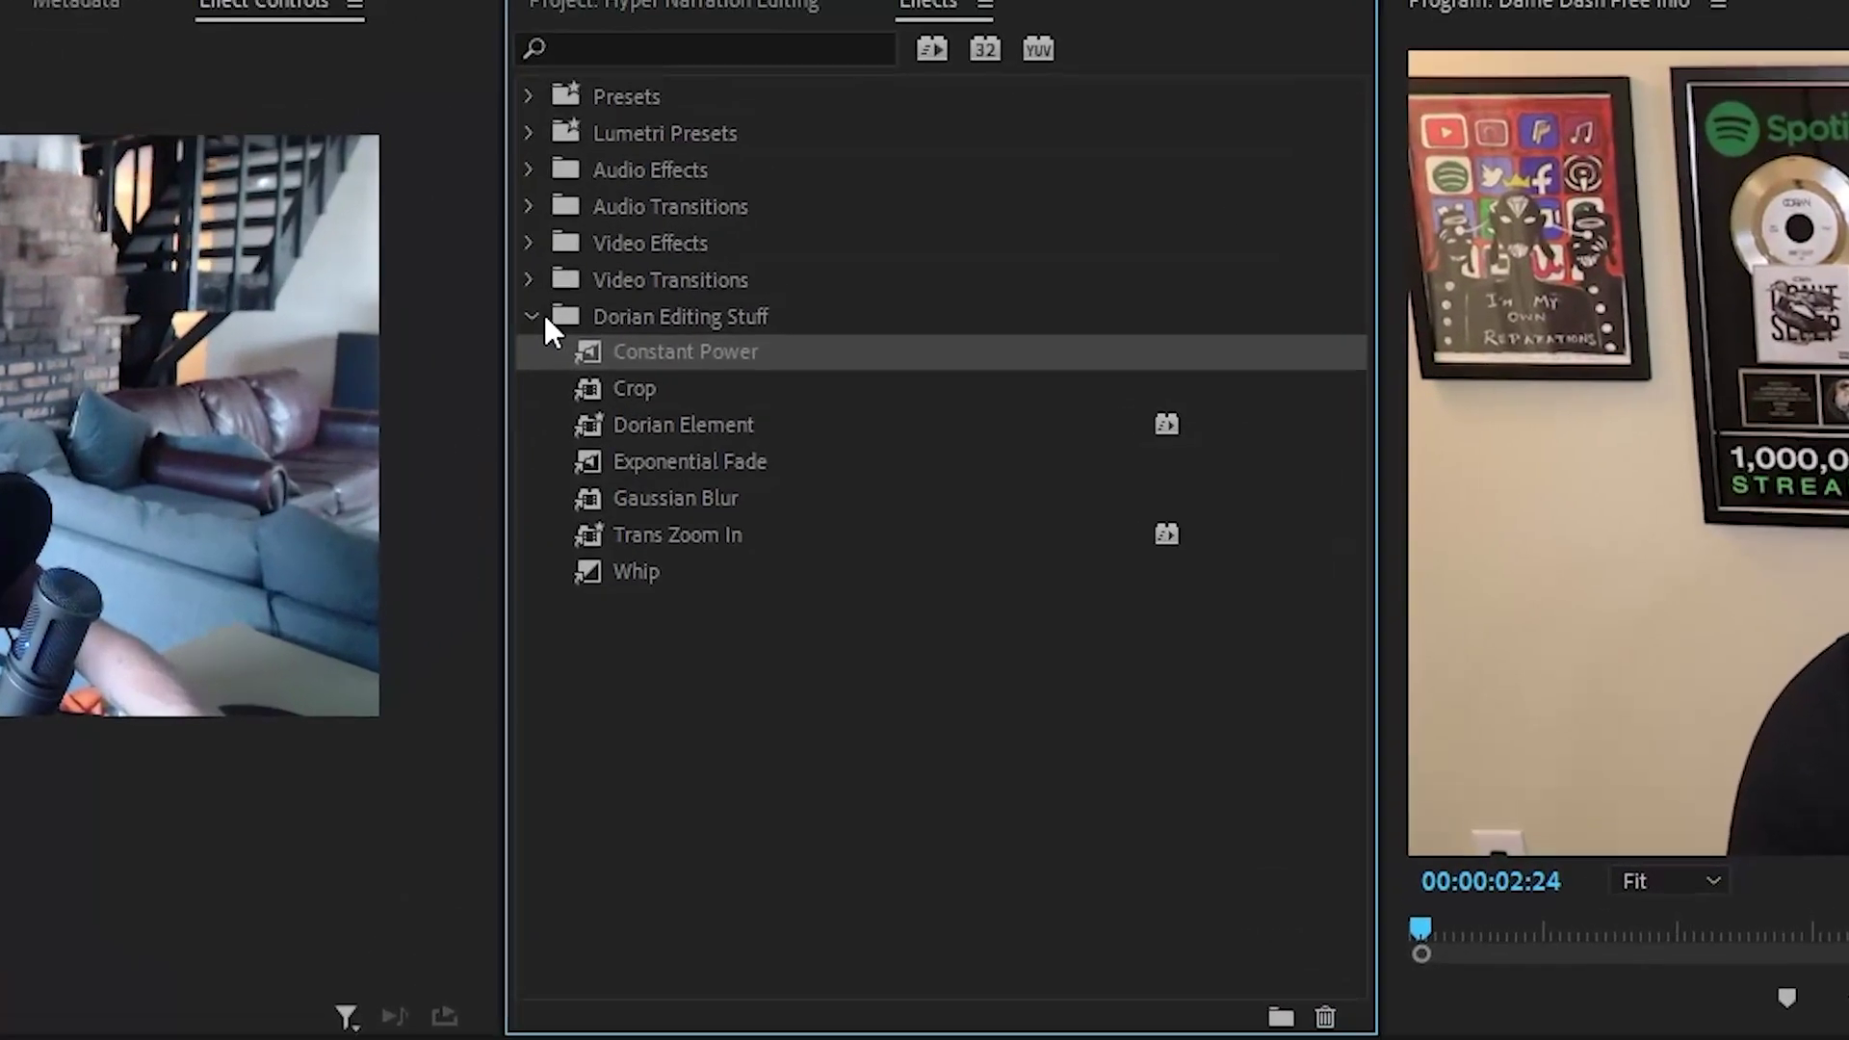
{"action": "left_click", "coordinate": [530, 316]}
{"action": "left_click", "coordinate": [678, 50]}
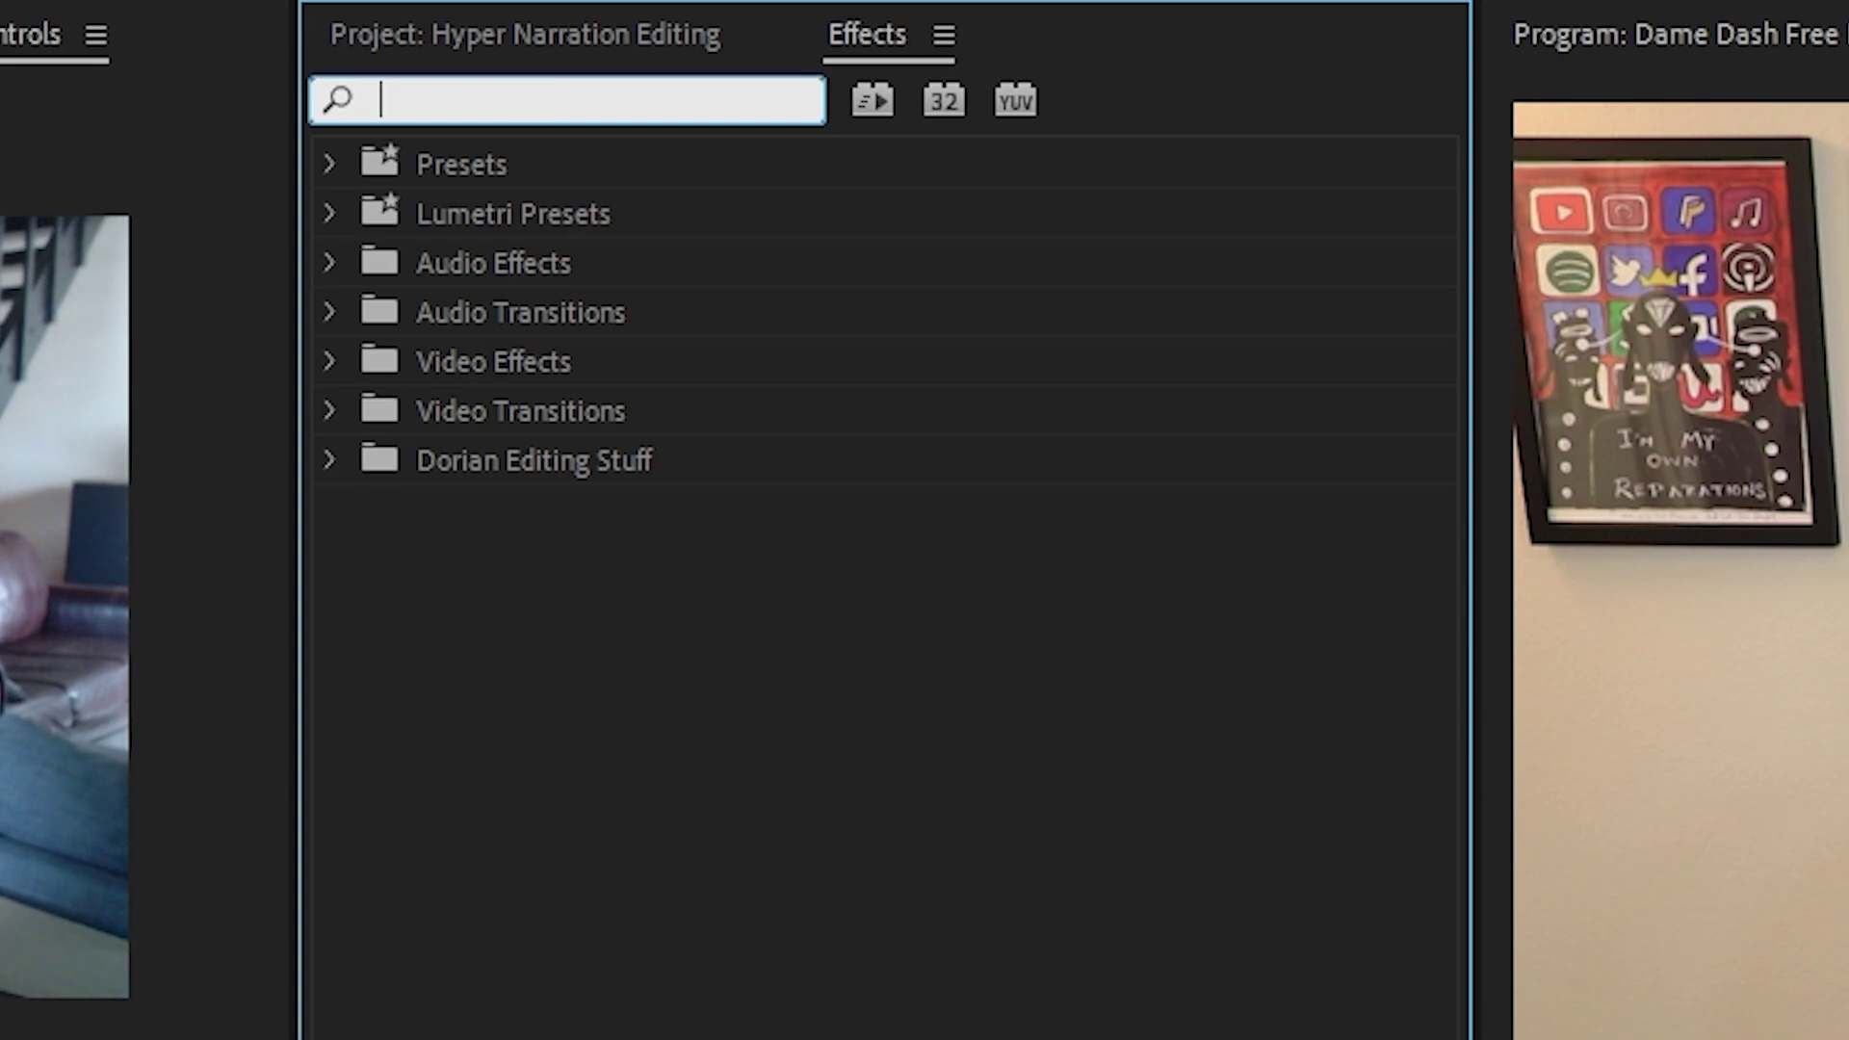
{"action": "type", "text": "constant"}
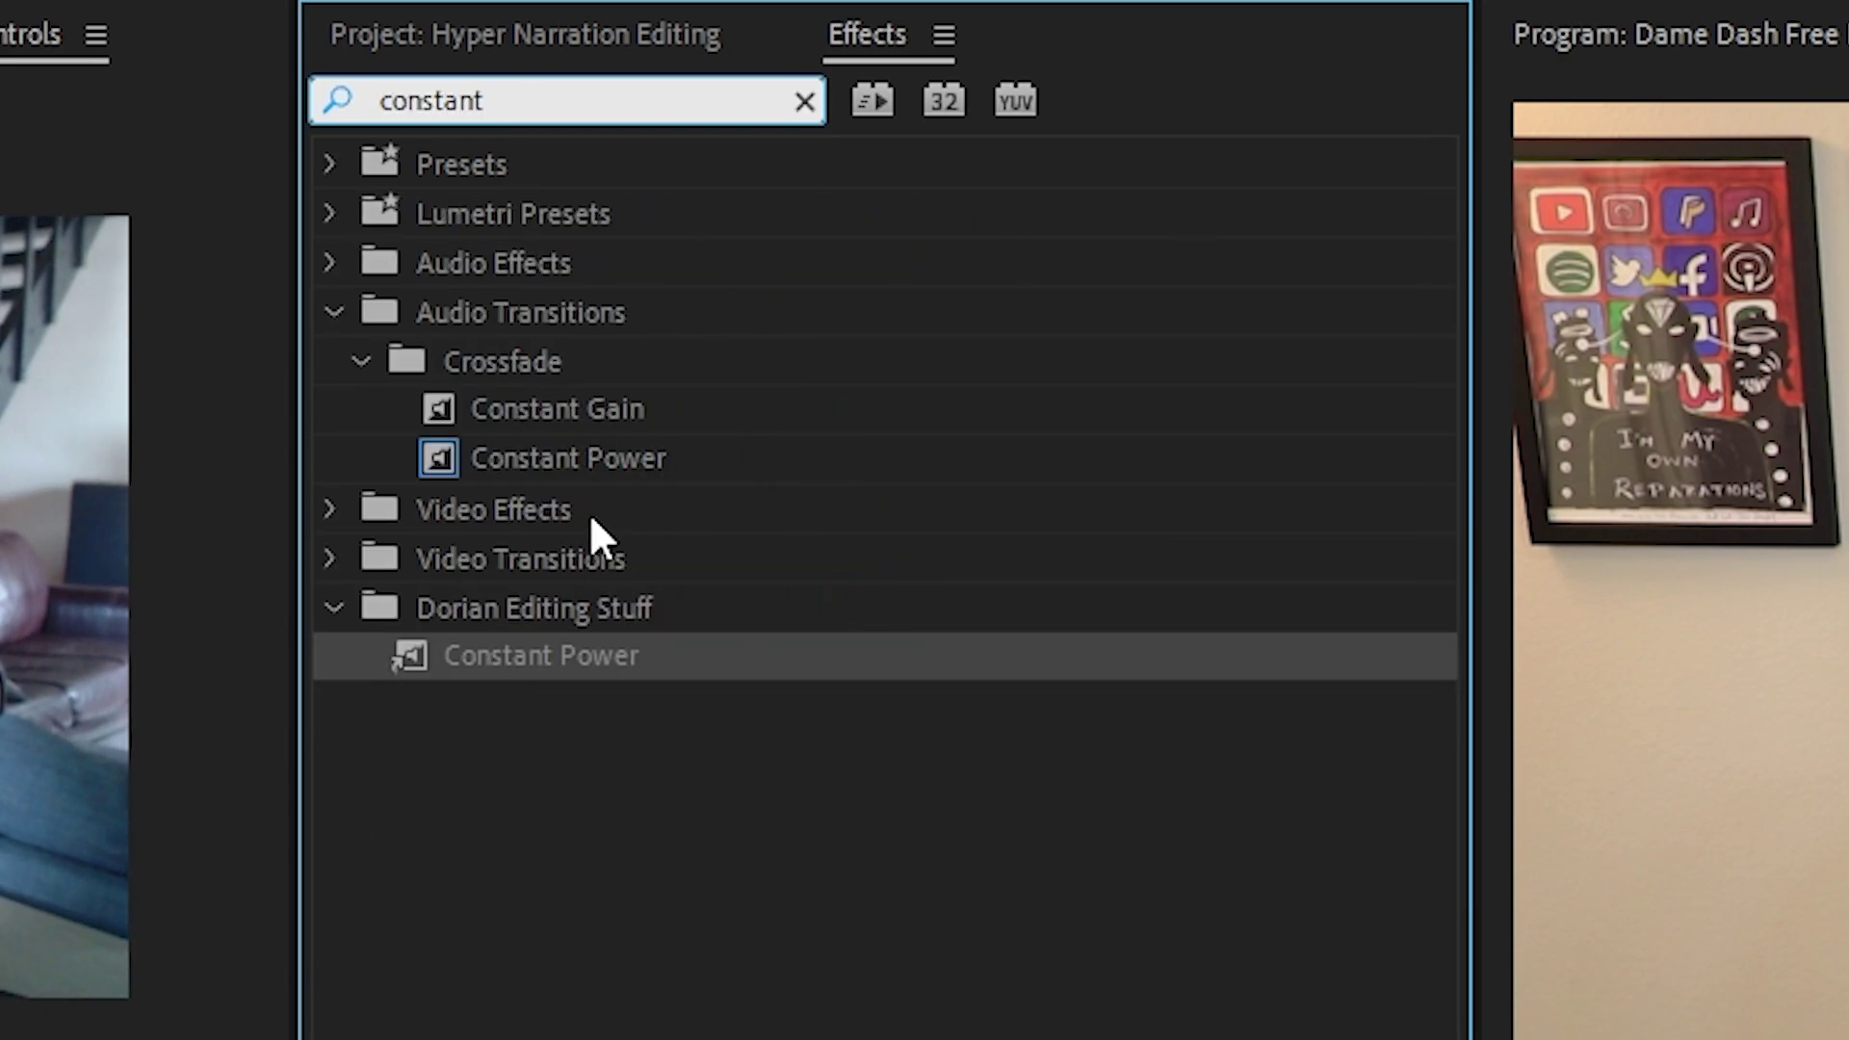
{"action": "left_click", "coordinate": [597, 462]}
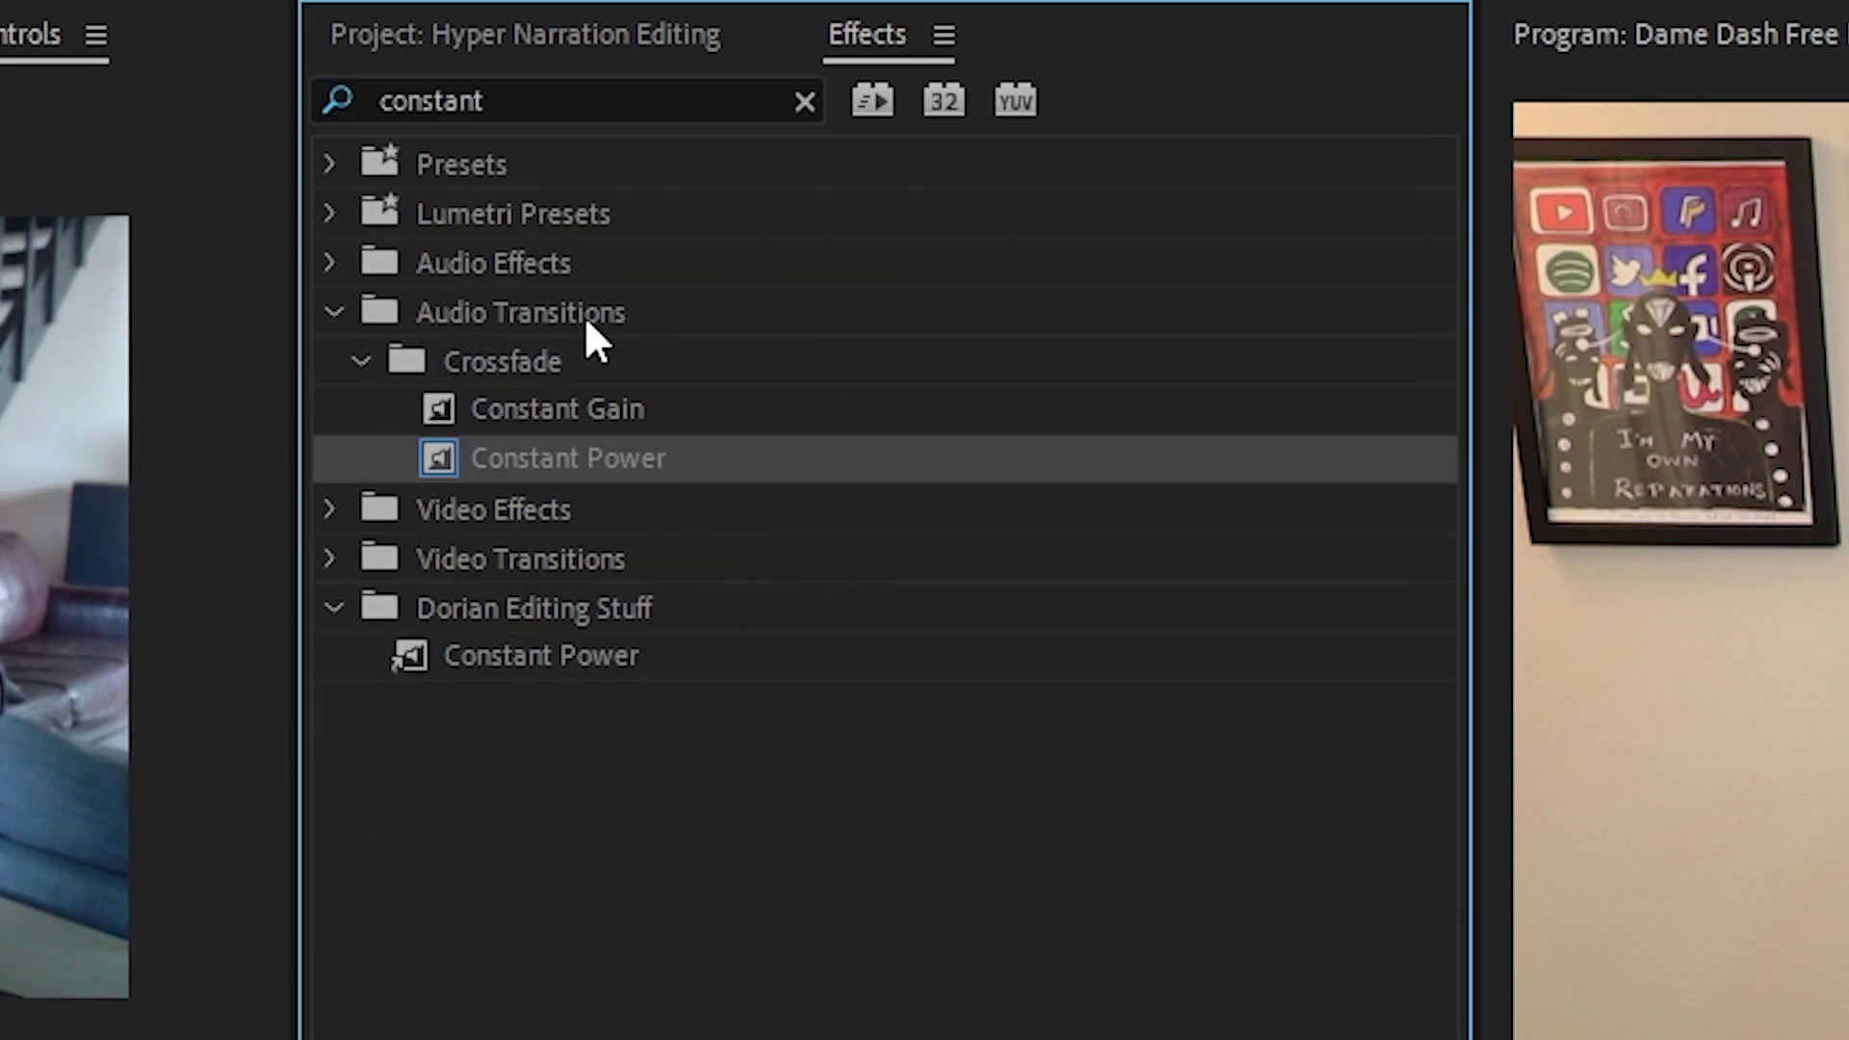
Step: Apply the Constant Power crossfade to the audio cut at 00:00:02:08 on track A1
{"action": "left_click_drag", "start_coordinate": [554, 460], "coordinate": [593, 1002]}
{"action": "left_click_drag", "start_coordinate": [621, 936], "coordinate": [621, 936]}
{"action": "left_click_drag", "start_coordinate": [691, 692], "coordinate": [613, 736]}
{"action": "key", "text": "equal"}
{"action": "key", "text": "="}
{"action": "key", "text": "="}
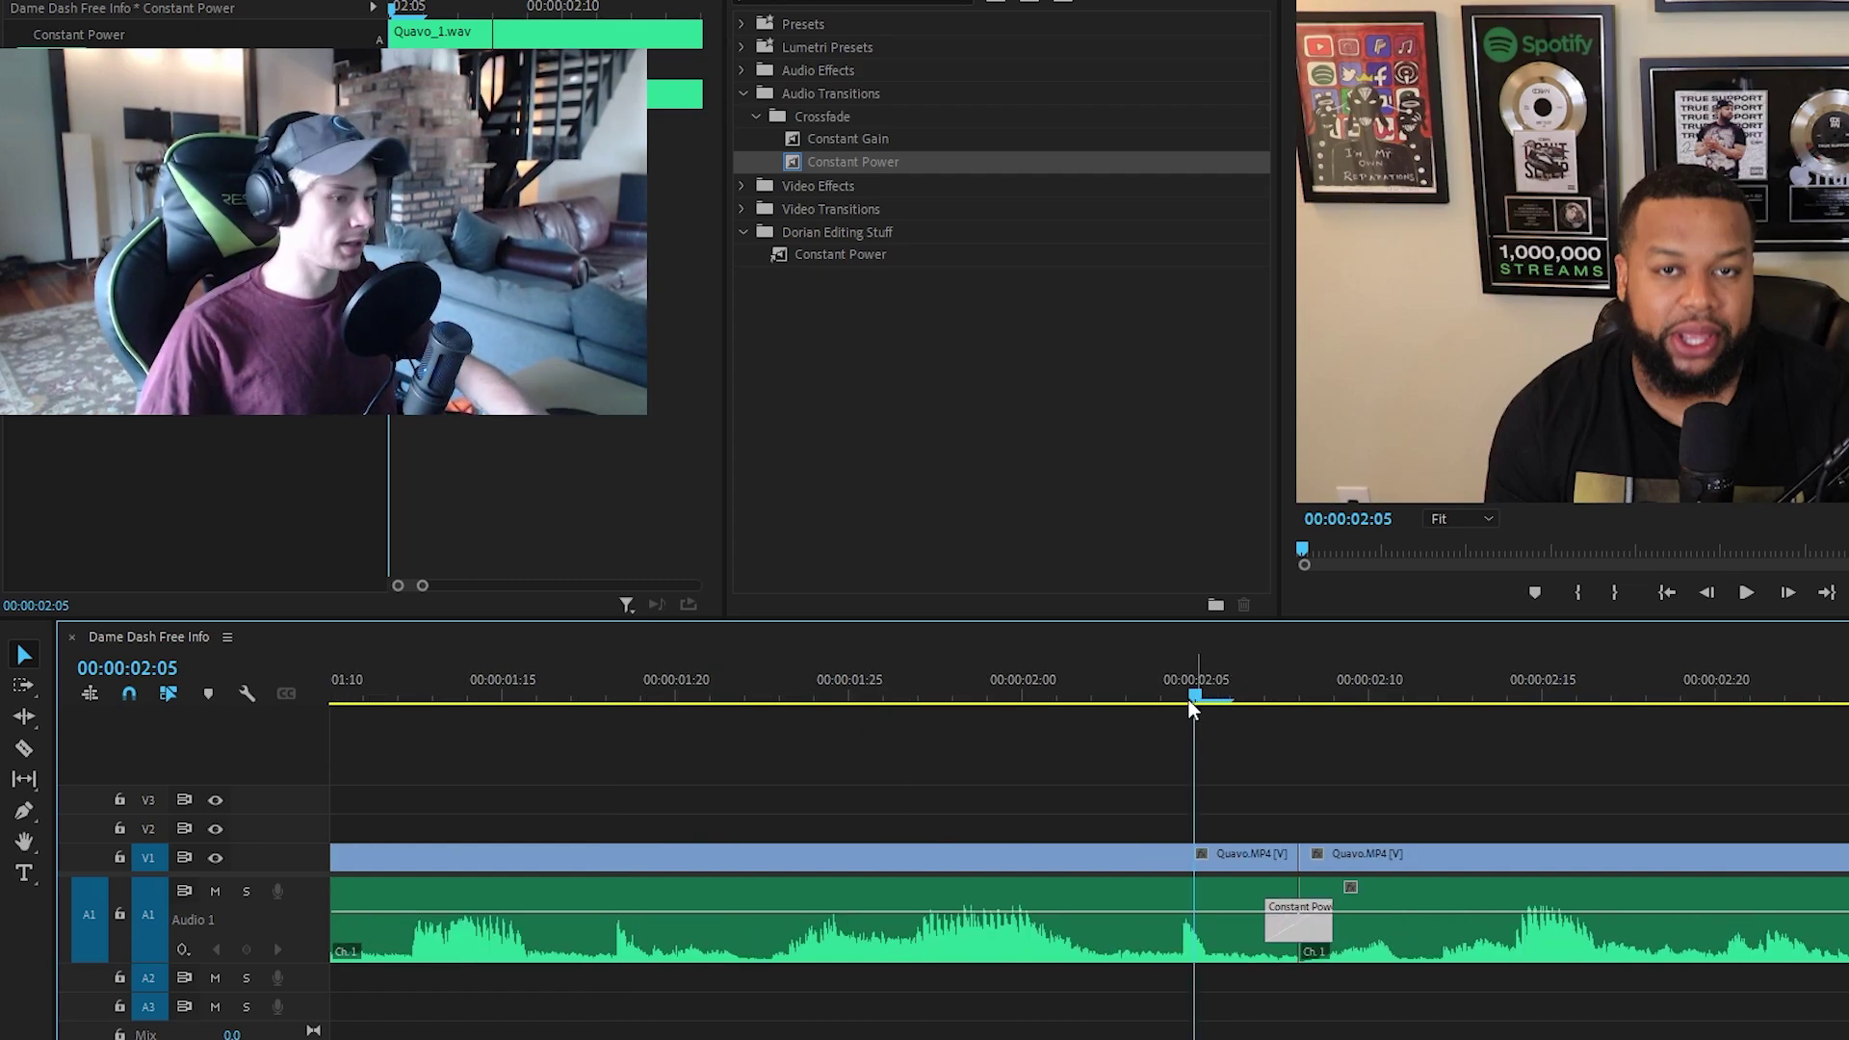
Step: Play the timeline from 00:00:01:26 to hear the crossfaded cut
{"action": "left_click_drag", "start_coordinate": [1196, 693], "coordinate": [882, 695]}
{"action": "left_click", "coordinate": [1257, 776]}
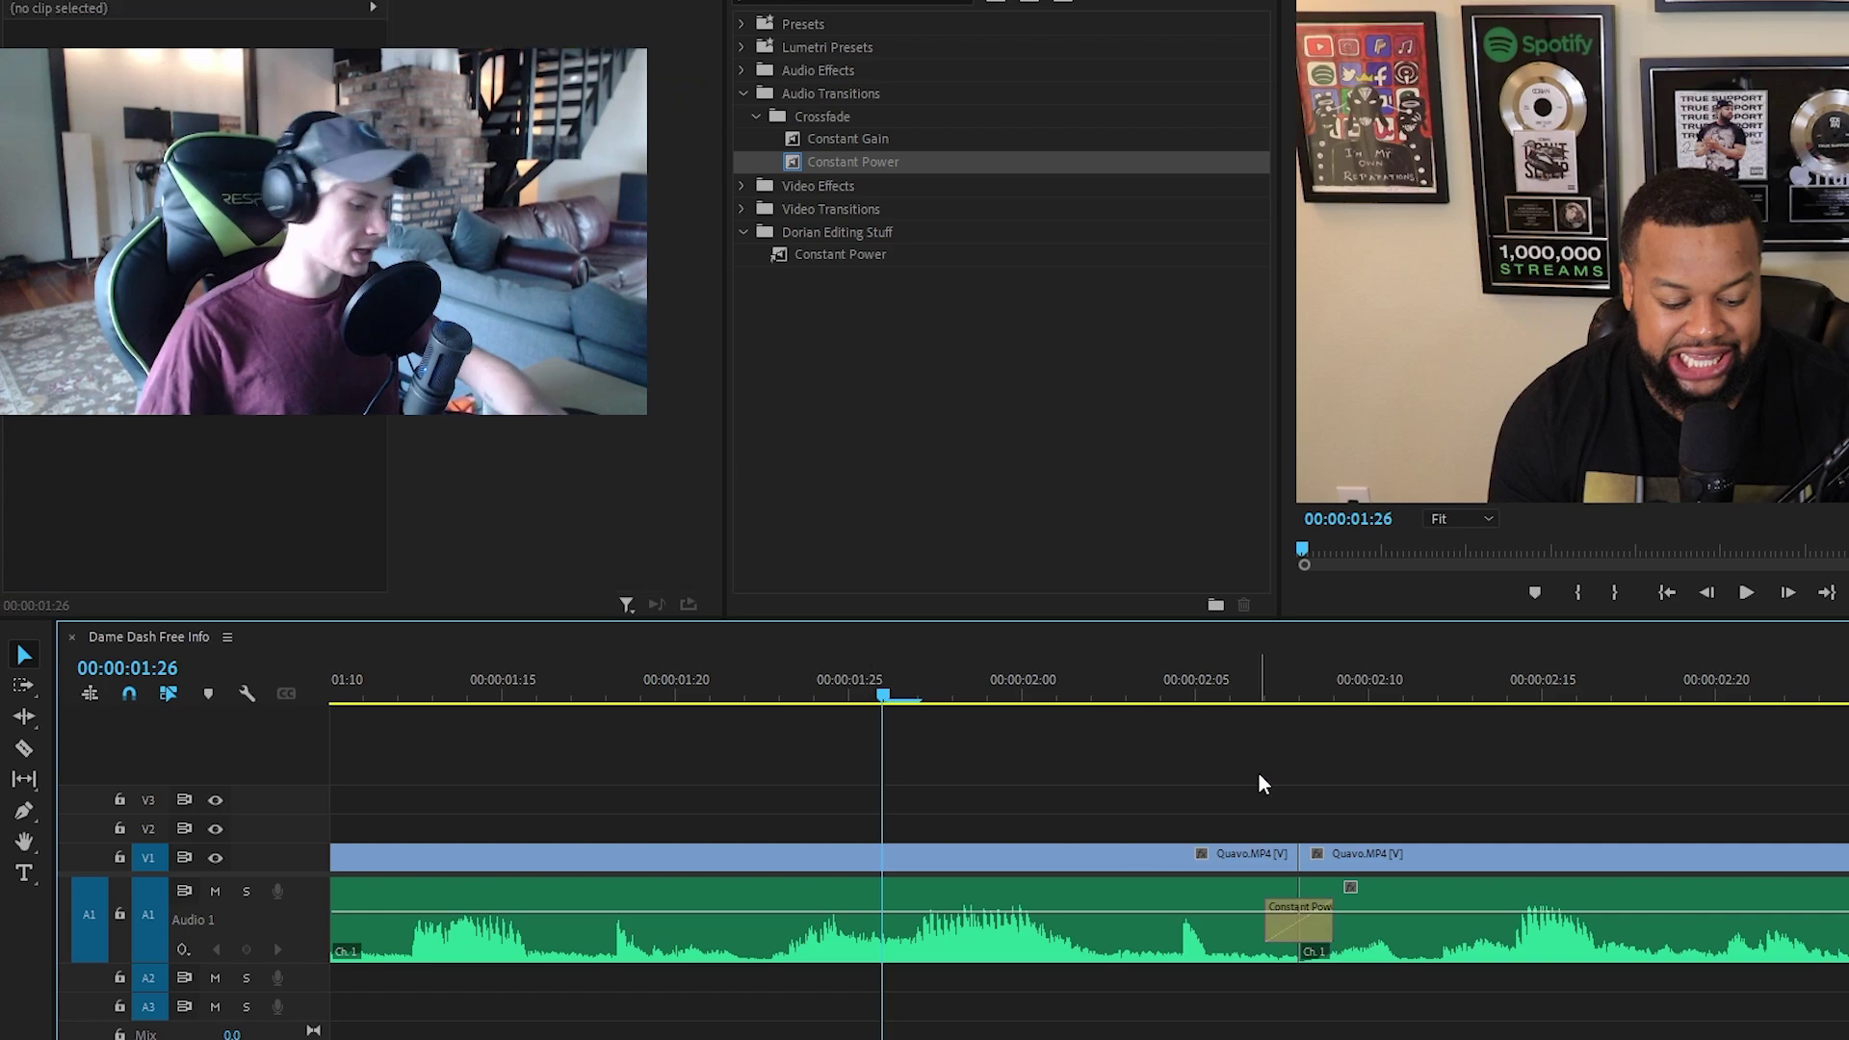
{"action": "key", "text": "minus"}
{"action": "key", "text": "minus"}
{"action": "key", "text": "space"}
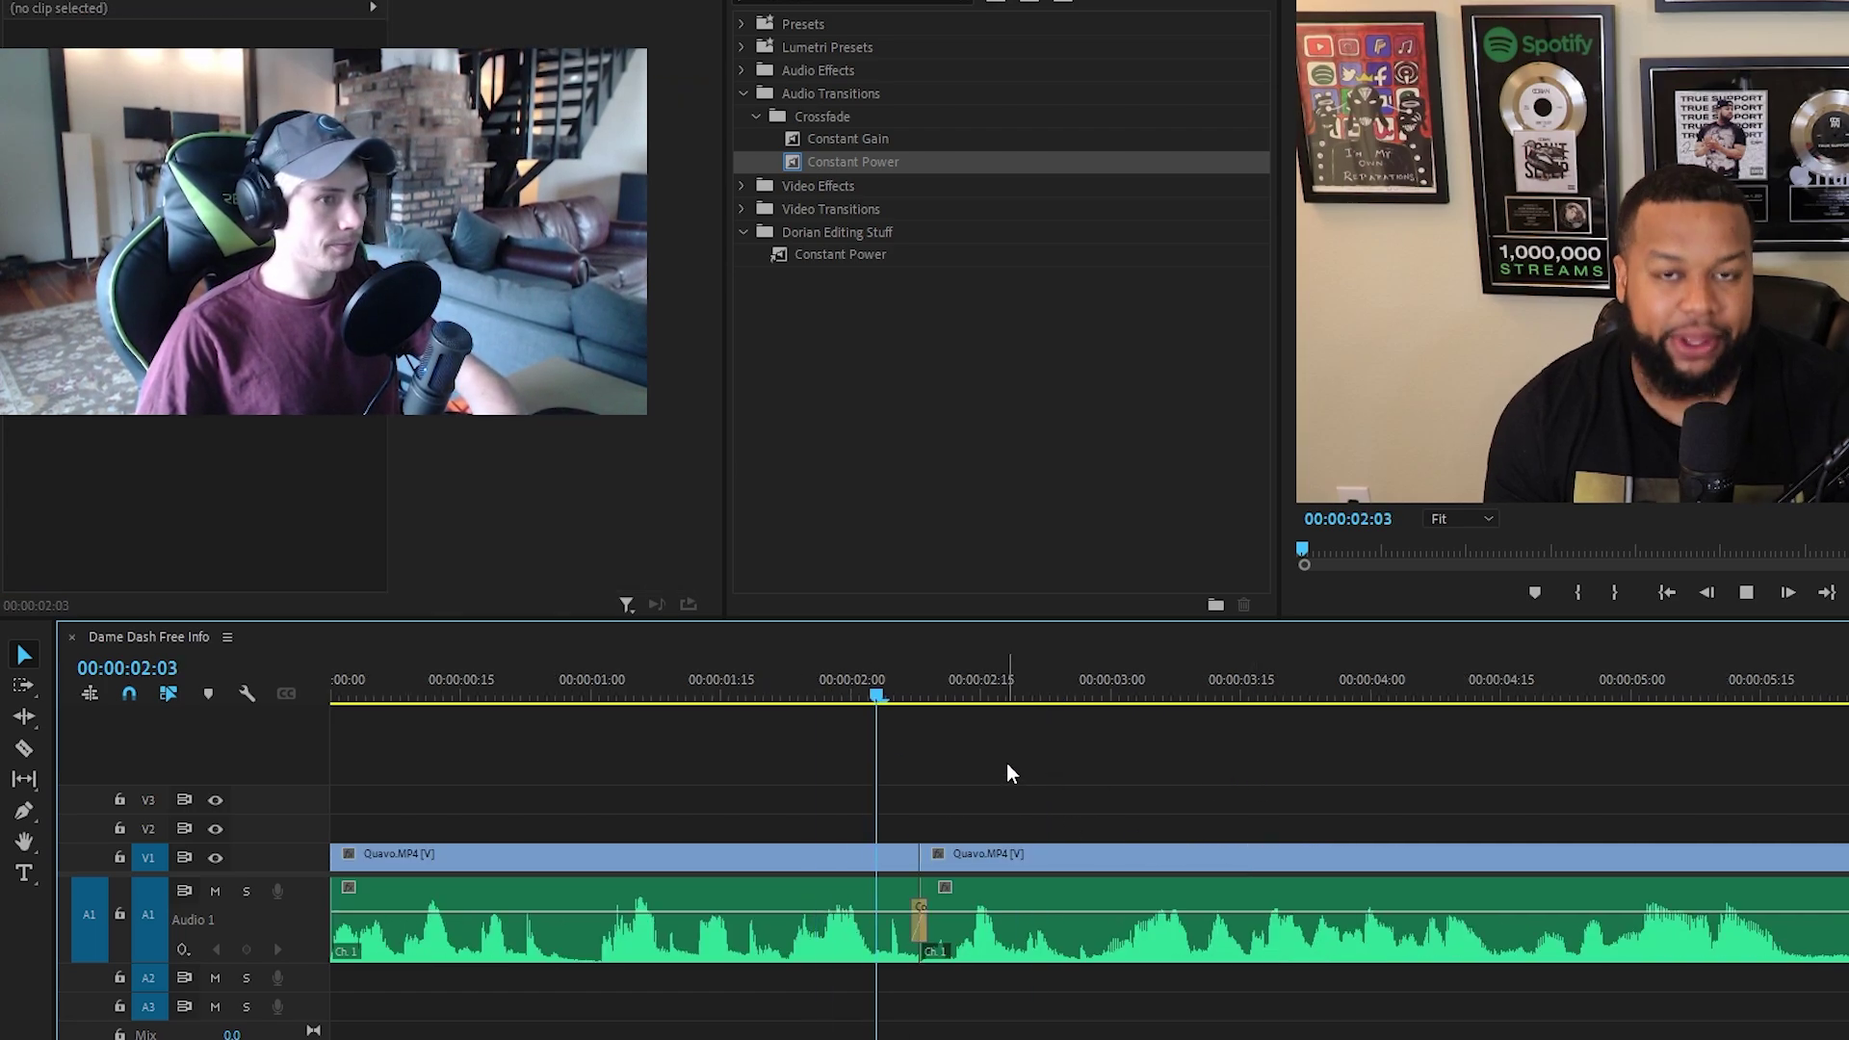
{"action": "key", "text": "space"}
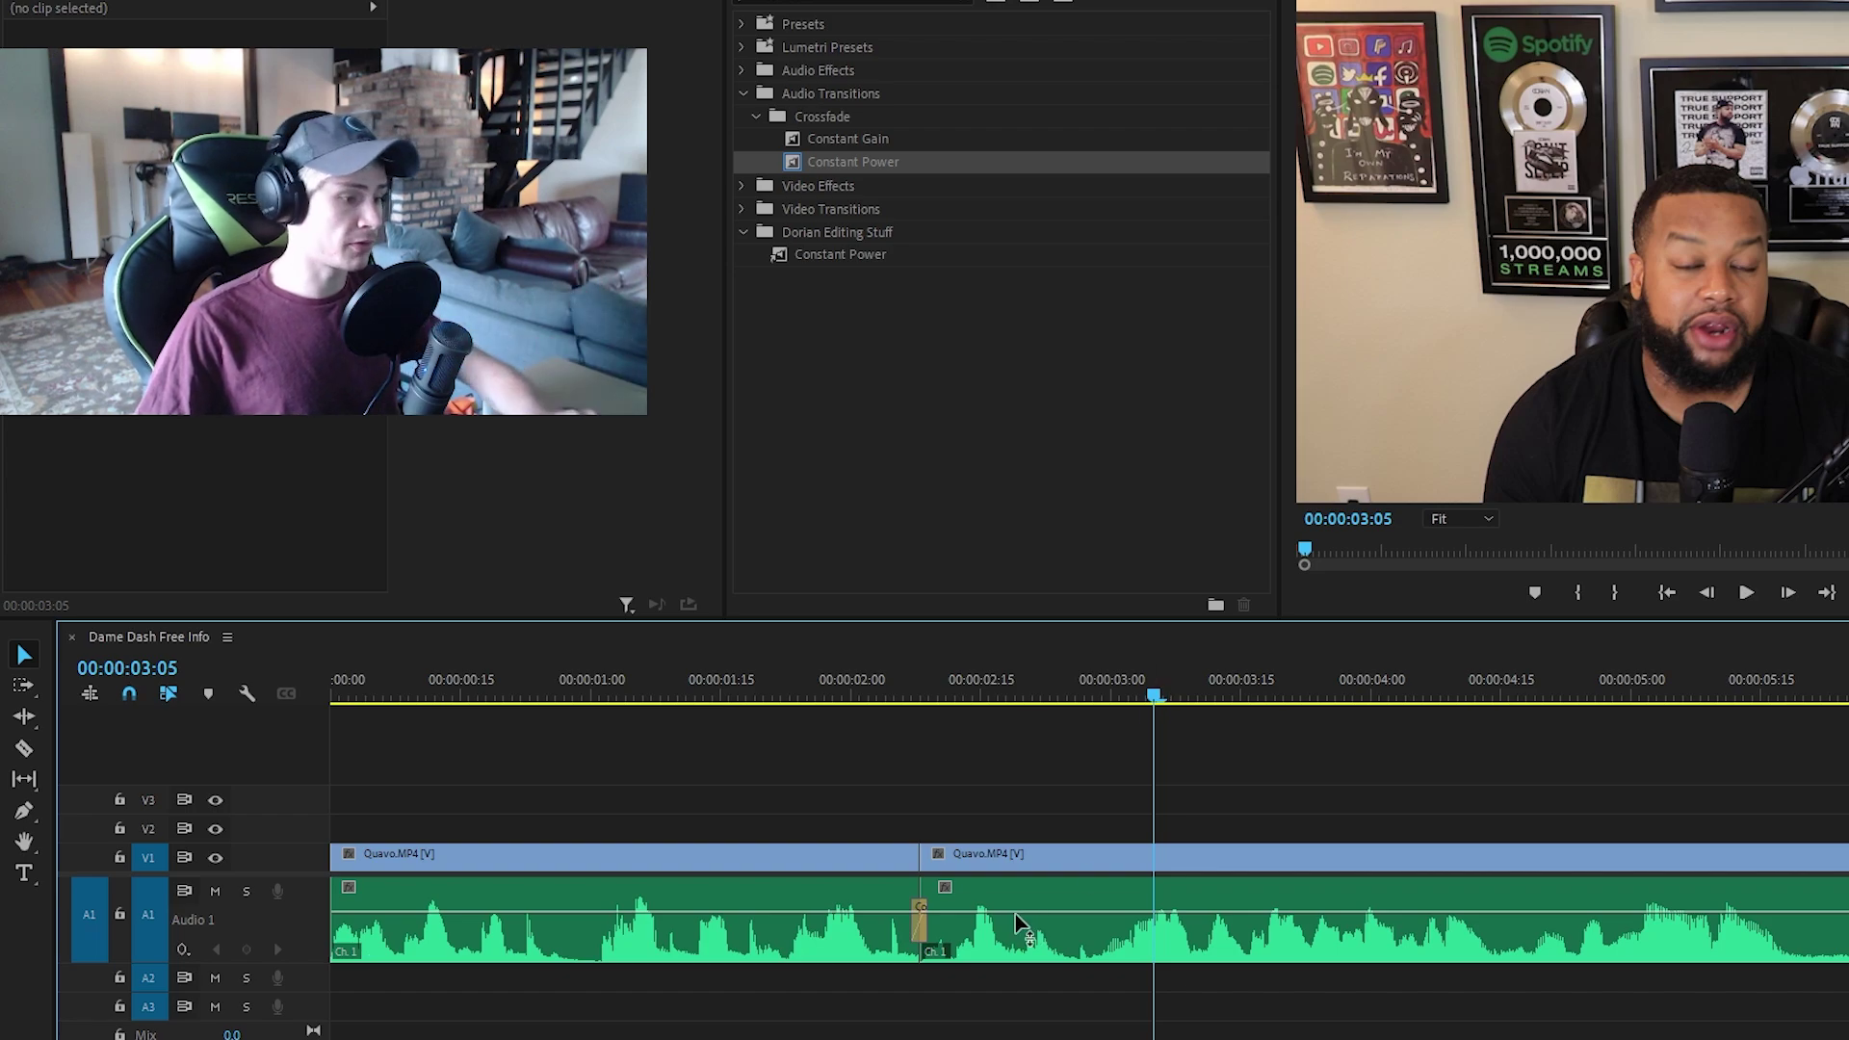
Step: Undo the Constant Power crossfade, and move the first clip's linked video and audio to tracks V2 and A2
{"action": "left_click_drag", "start_coordinate": [1161, 674], "coordinate": [870, 679]}
{"action": "key", "text": "ctrl+z"}
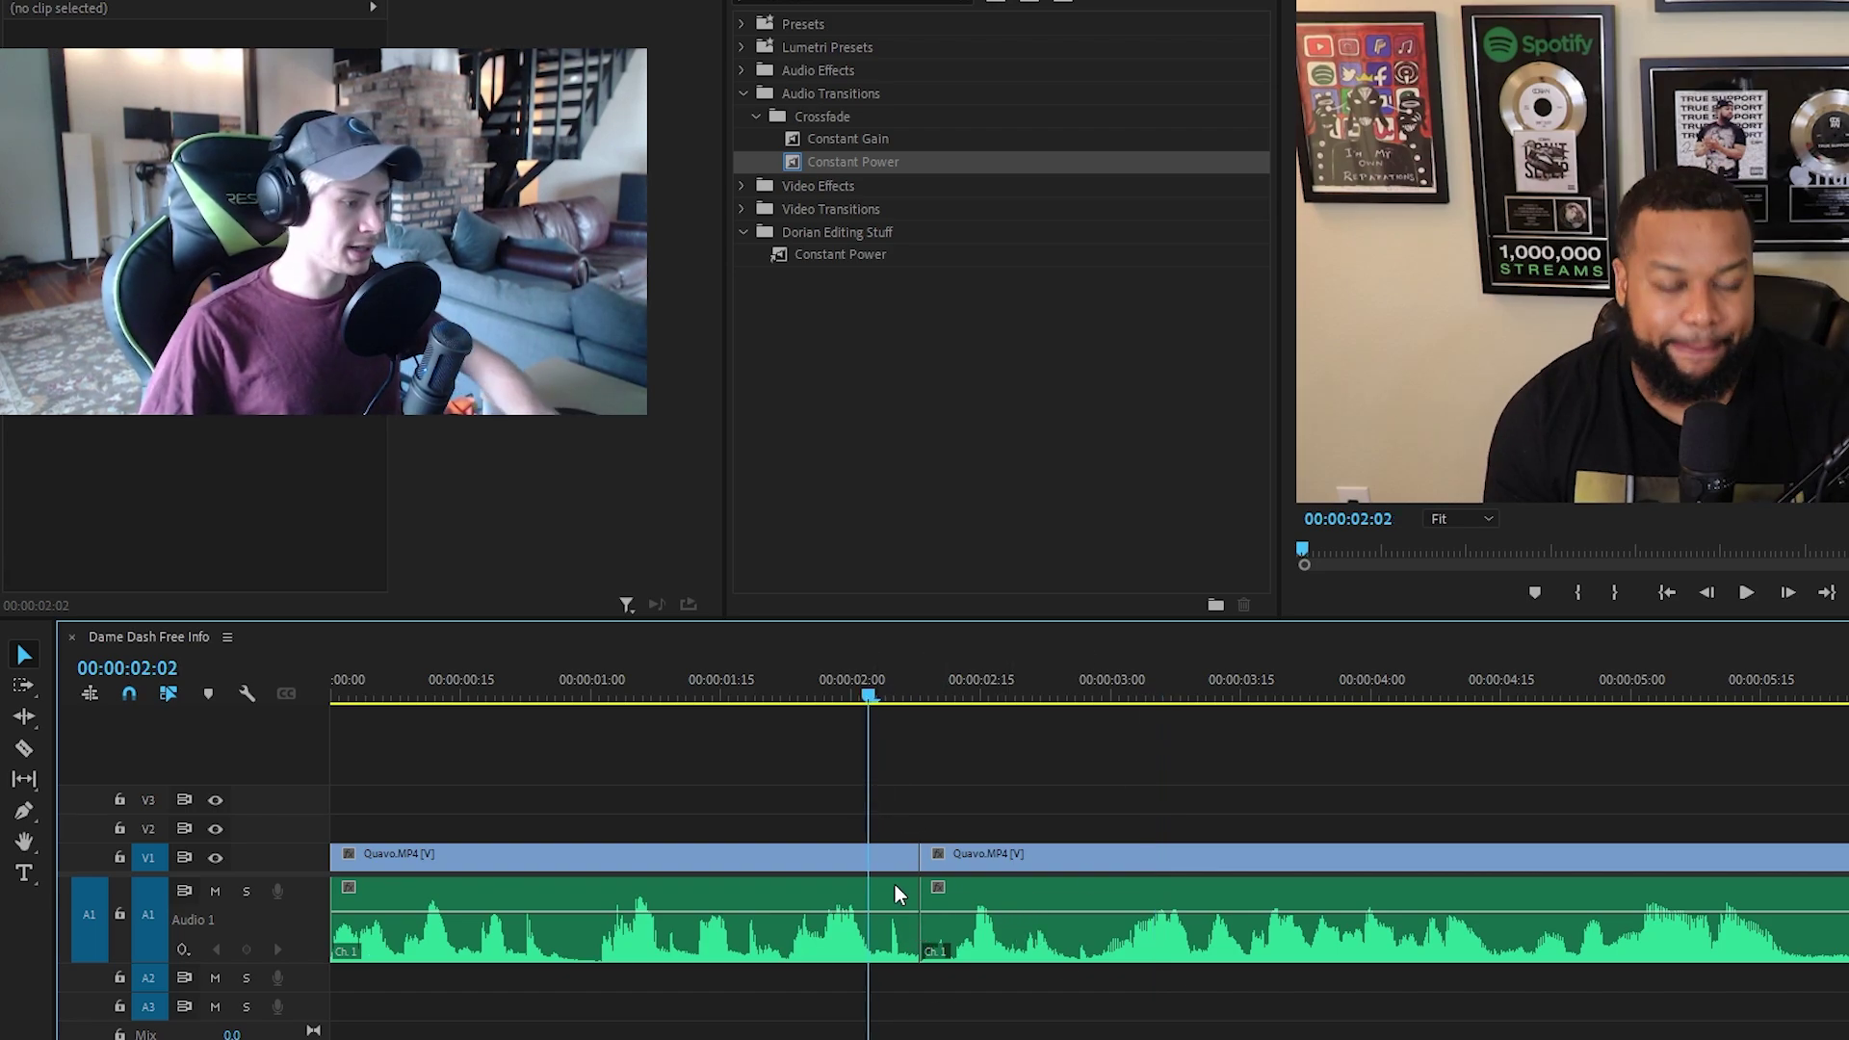
{"action": "left_click", "coordinate": [896, 886]}
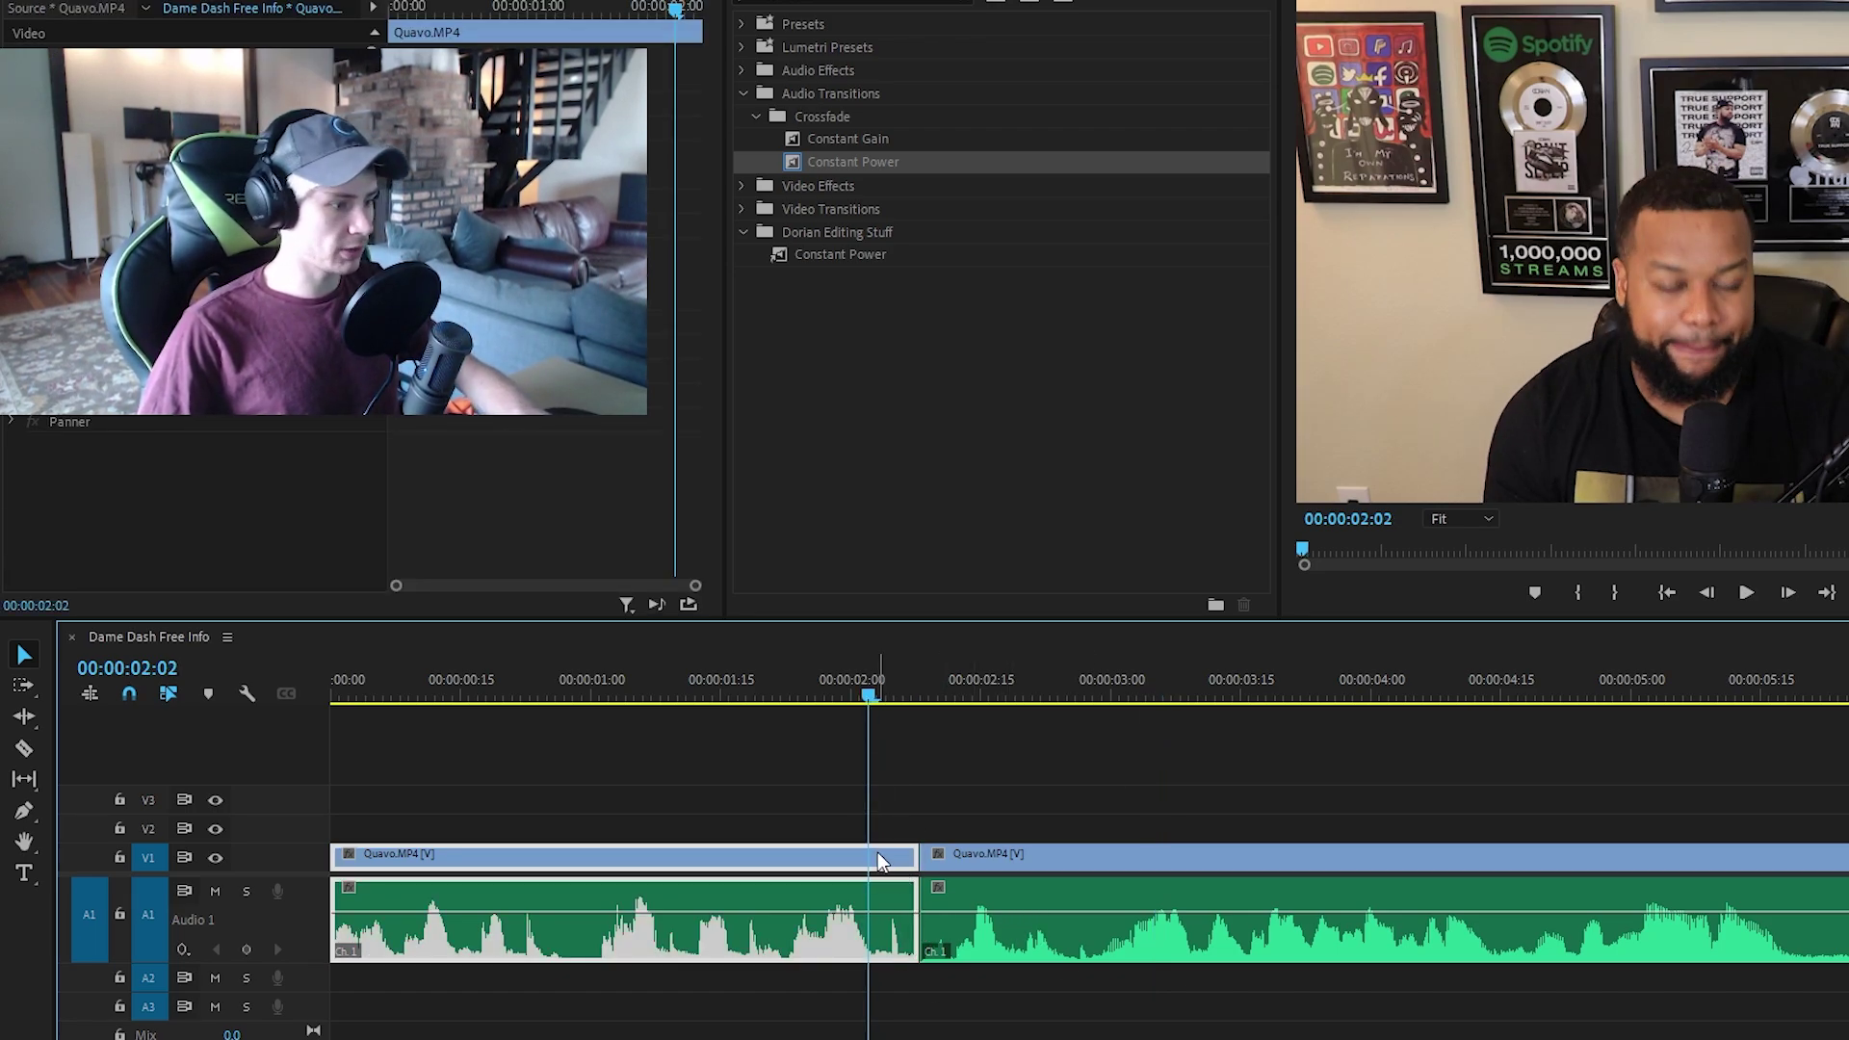
{"action": "left_click_drag", "start_coordinate": [876, 852], "coordinate": [876, 823]}
Step: Shift the second linked clip slightly earlier so it overlaps the end of the first, and play the overlap
{"action": "left_click_drag", "start_coordinate": [1019, 810], "coordinate": [1032, 968]}
{"action": "left_click_drag", "start_coordinate": [964, 854], "coordinate": [961, 869]}
{"action": "key", "text": "space"}
{"action": "key", "text": "space"}
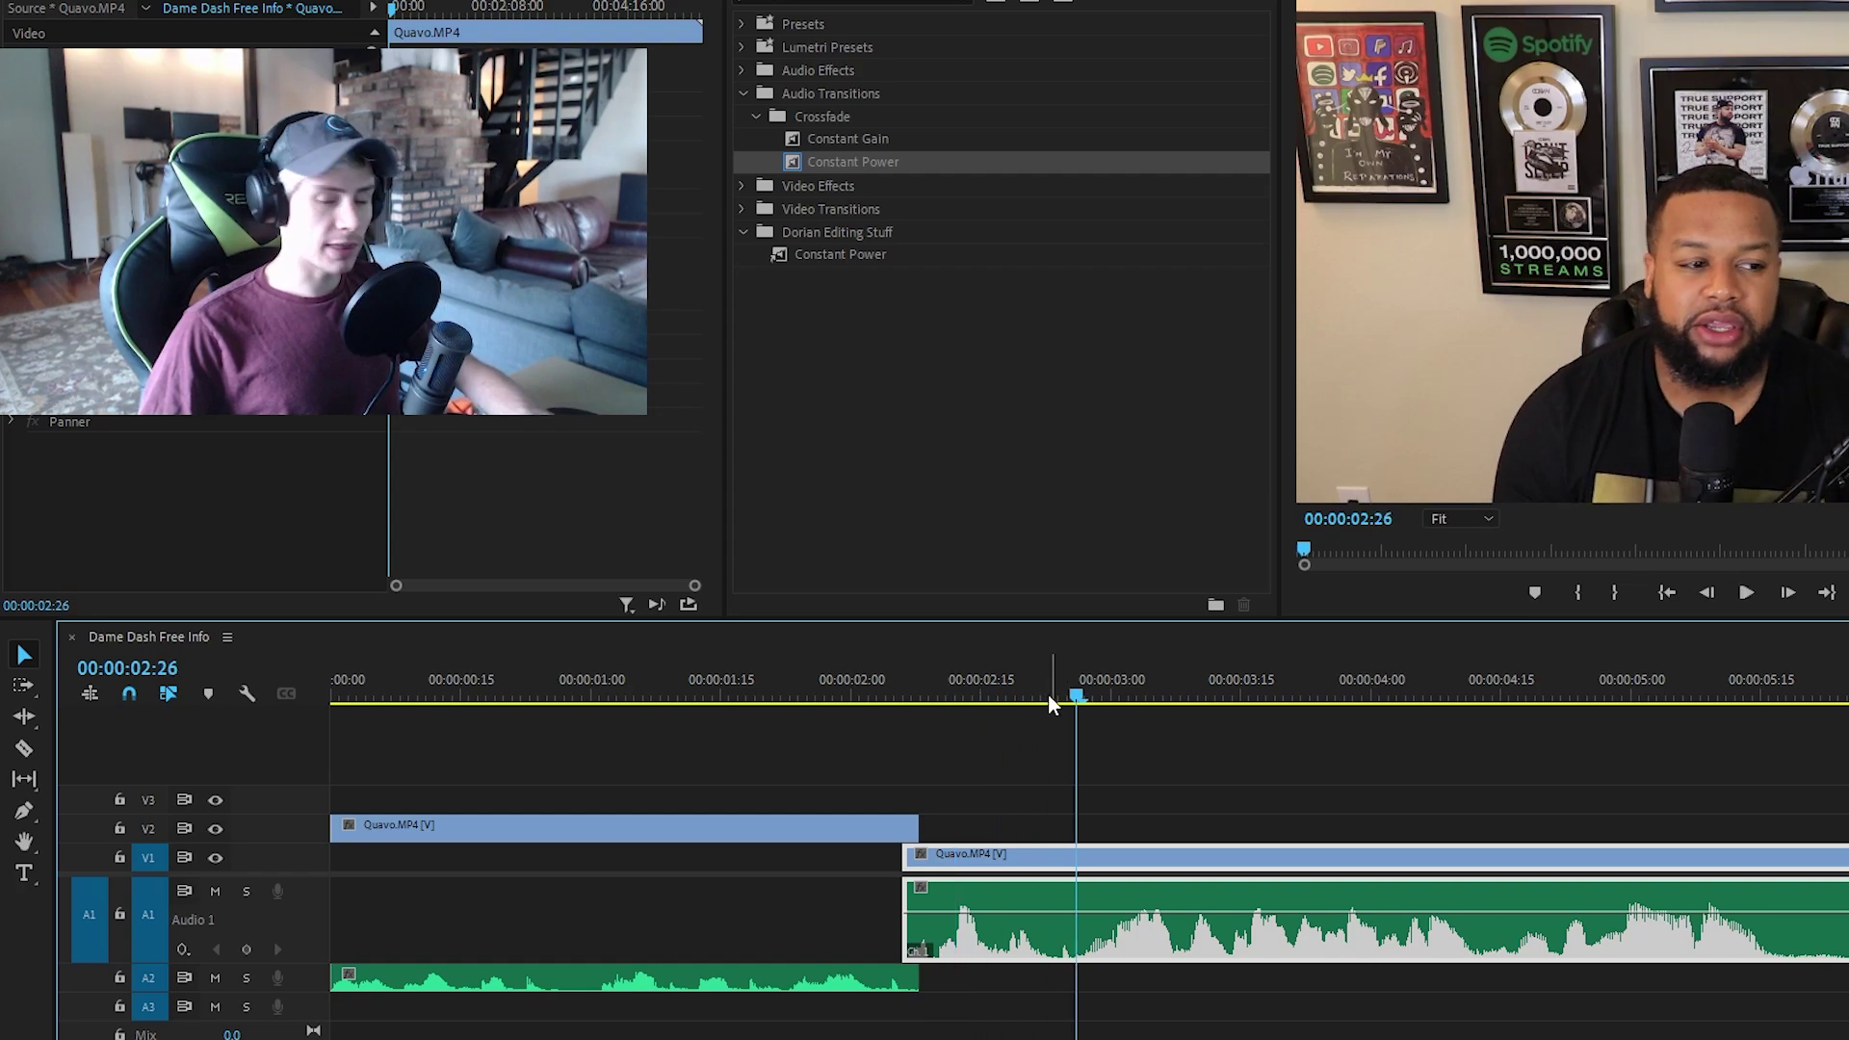
Step: Undo the overlap and track moves, and restore the Constant Power crossfade at the first cut
{"action": "key", "text": "ctrl+z"}
{"action": "key", "text": "ctrl+z"}
{"action": "key", "text": "ctrl+z"}
{"action": "key", "text": "ctrl+z"}
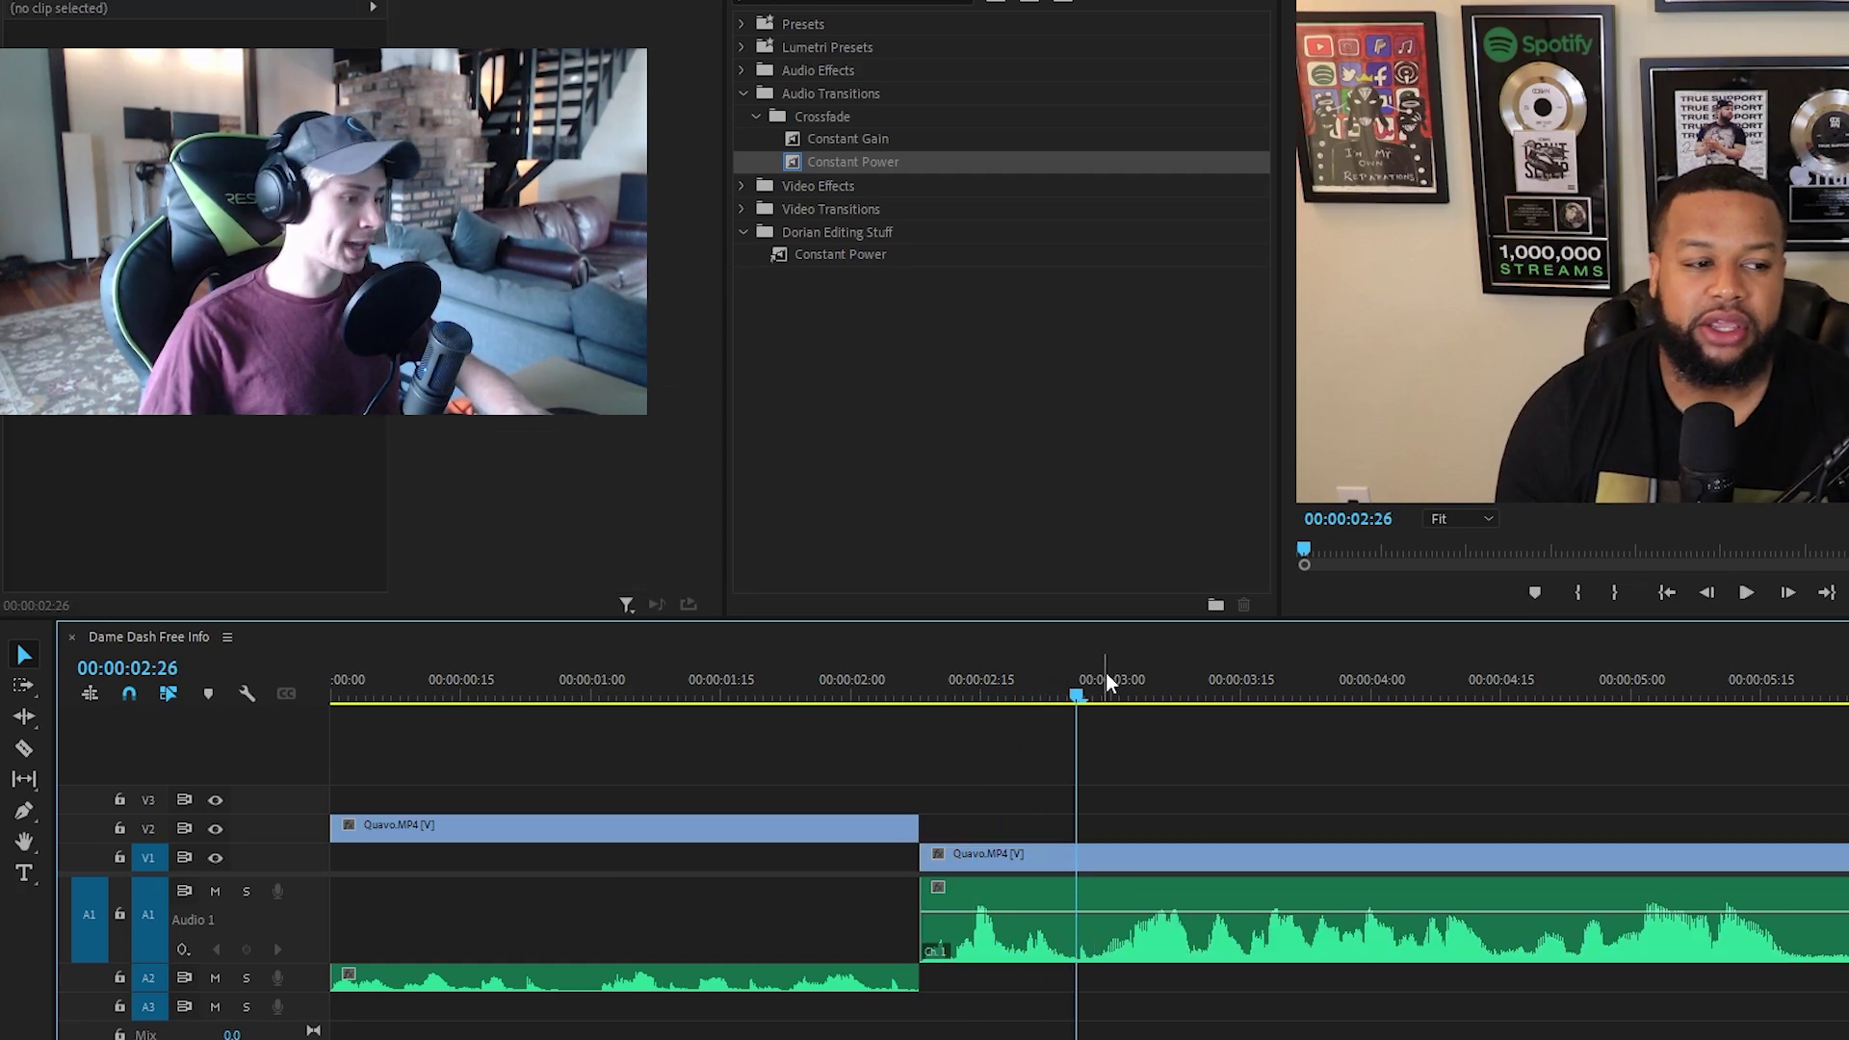
Step: Play on from 00:00:01:27 to the next pause, and split the linked clips at about 00:00:06:03, where the next phrase starts
{"action": "left_click_drag", "start_coordinate": [1077, 693], "coordinate": [826, 767]}
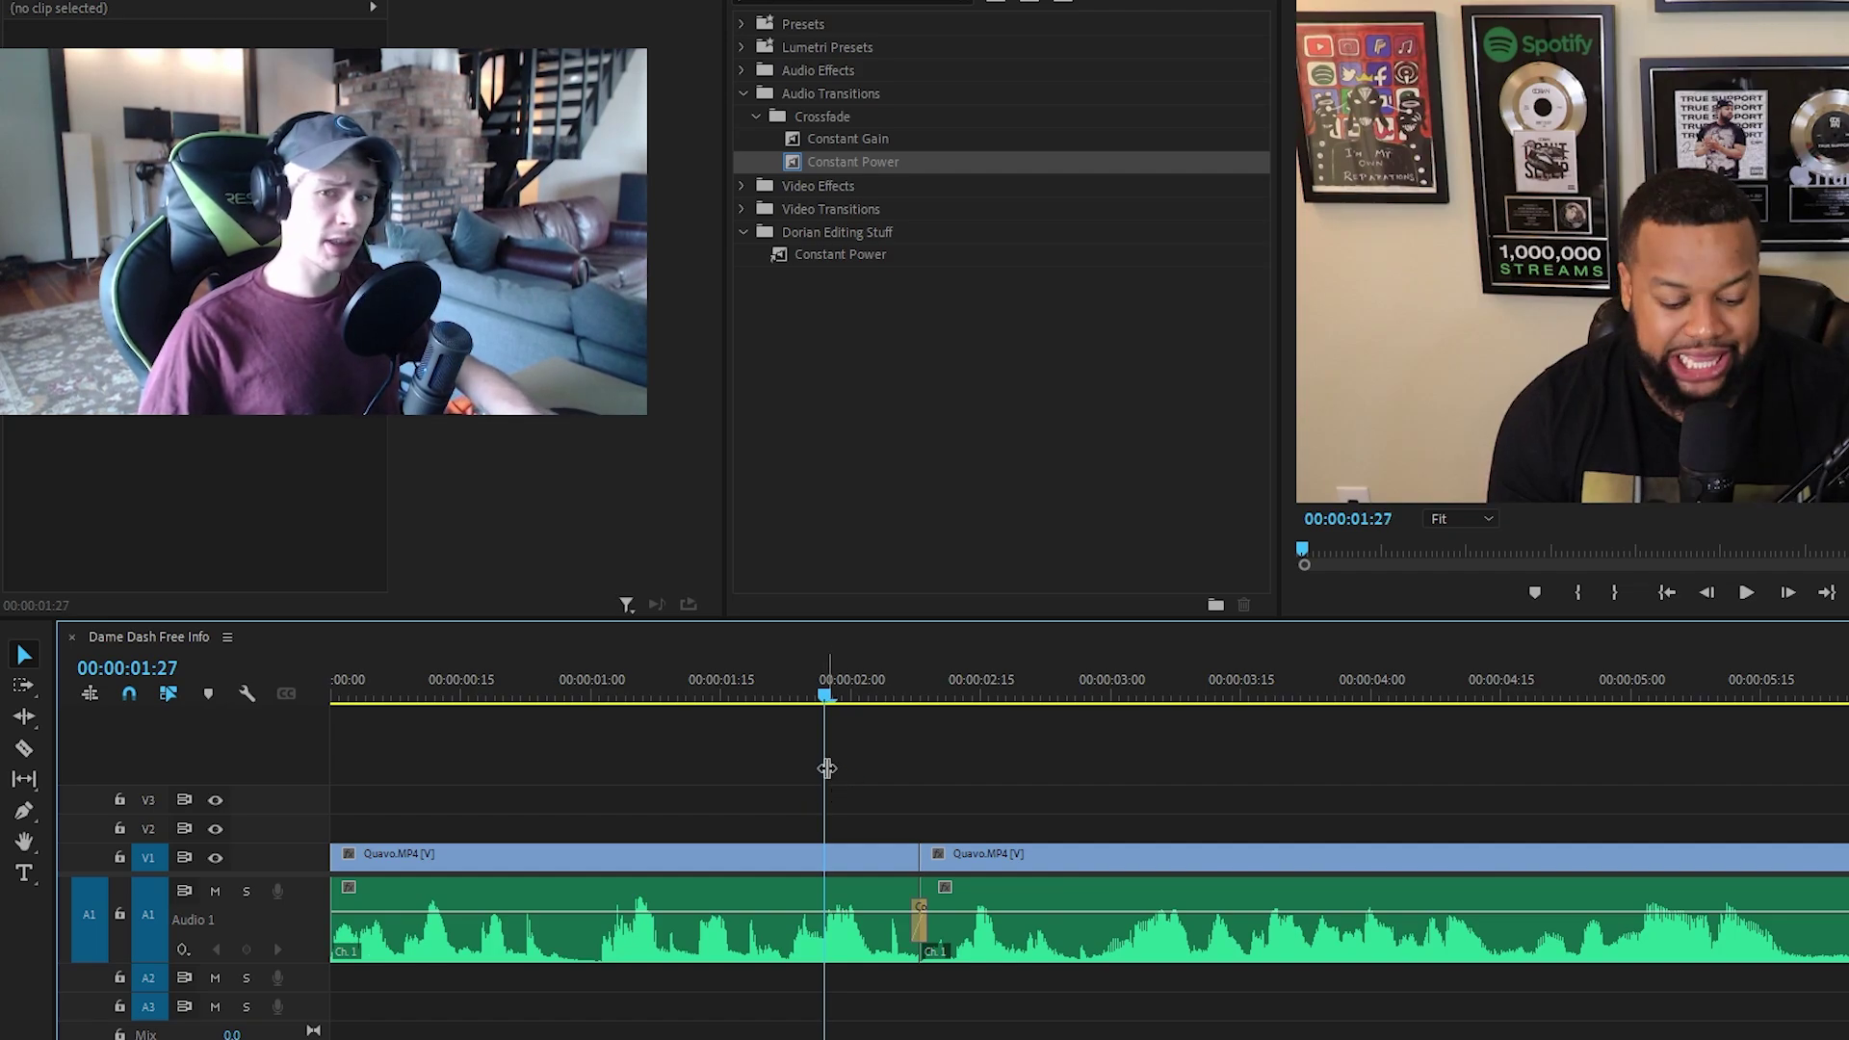
{"action": "key", "text": "space"}
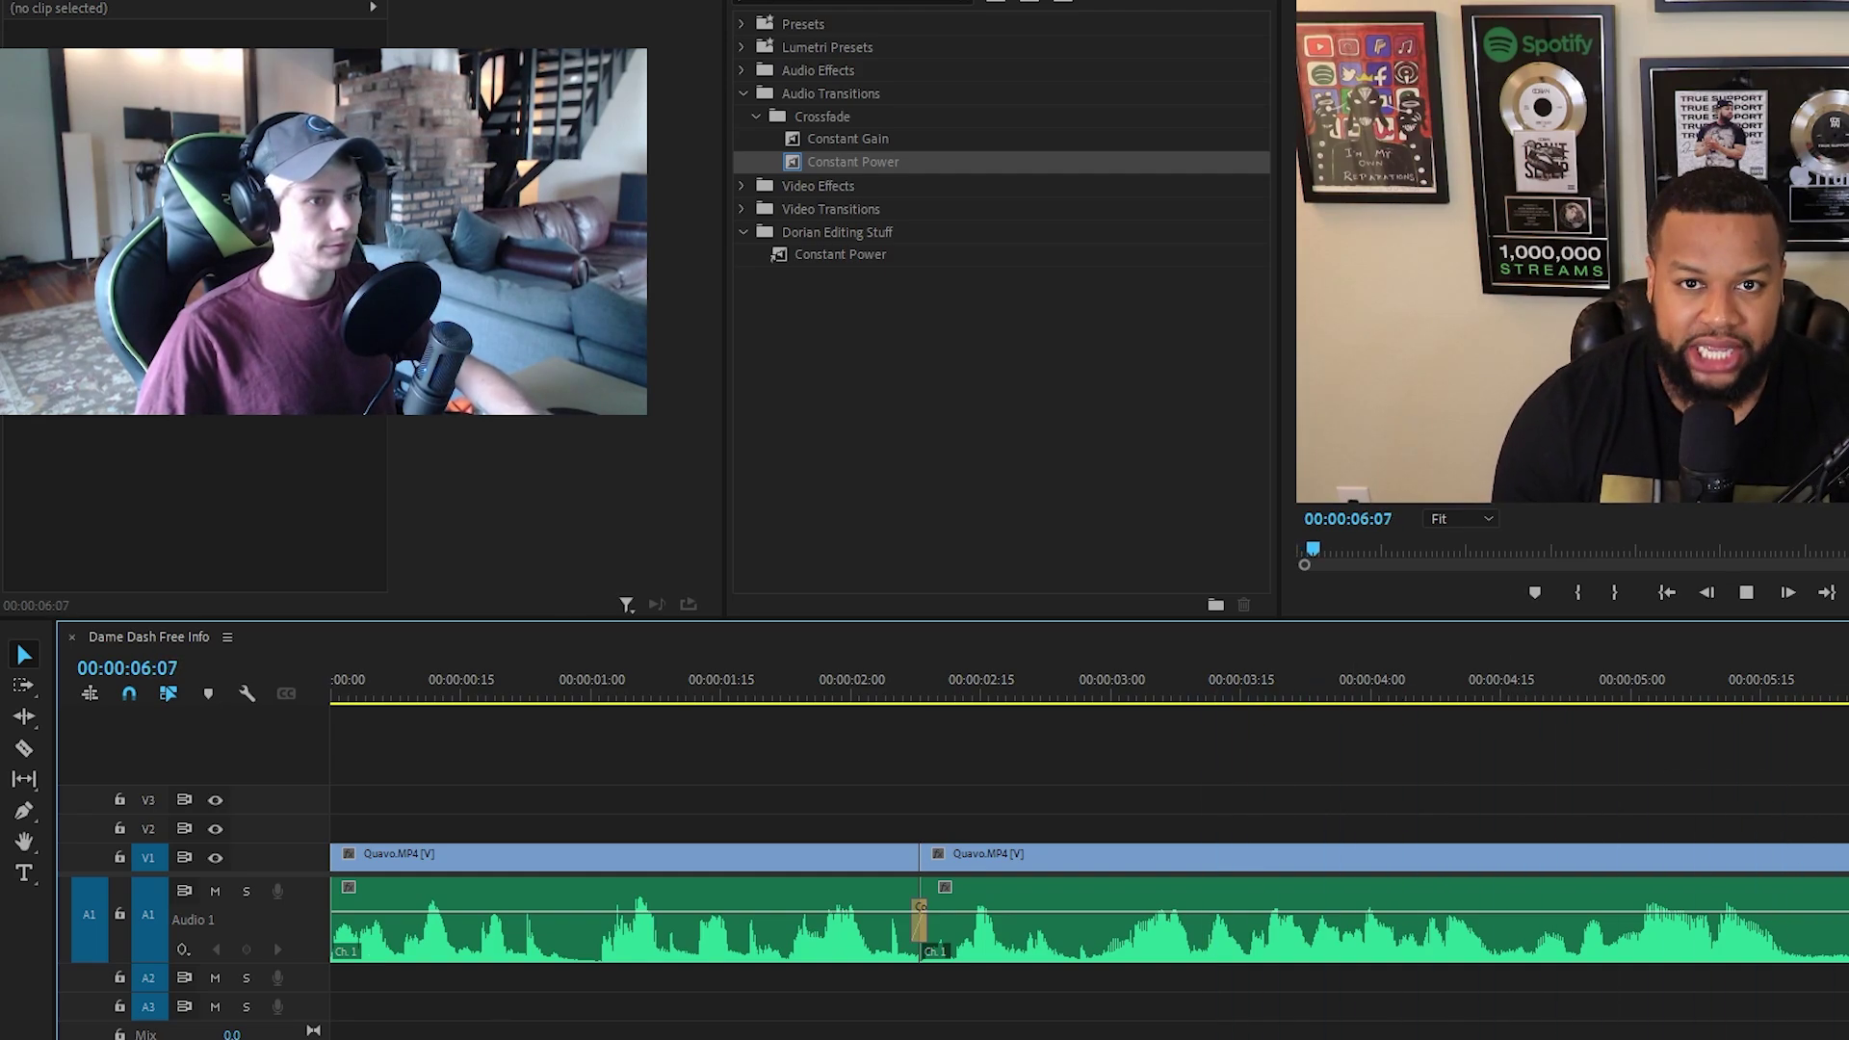
{"action": "key", "text": "space"}
{"action": "scroll", "coordinate": [888, 792], "scroll_direction": "up", "scroll_amount": 4}
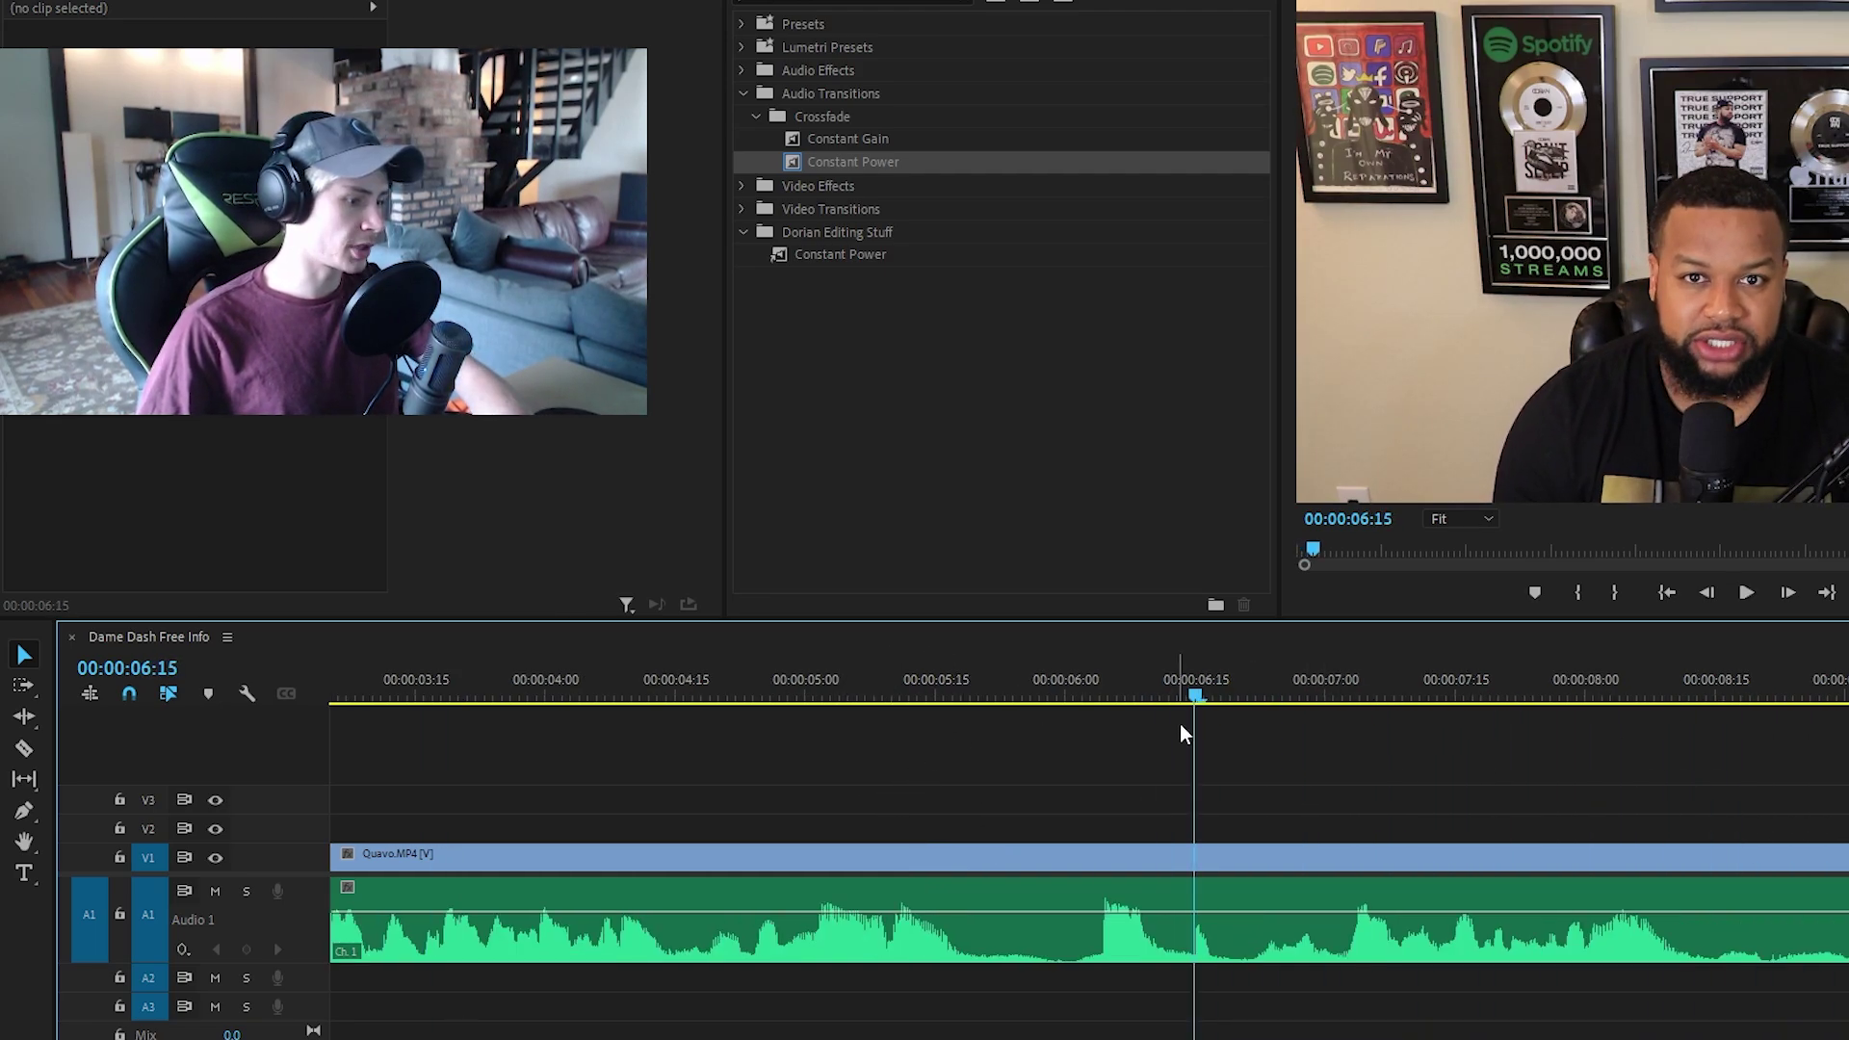
{"action": "left_click_drag", "start_coordinate": [1175, 692], "coordinate": [1098, 718]}
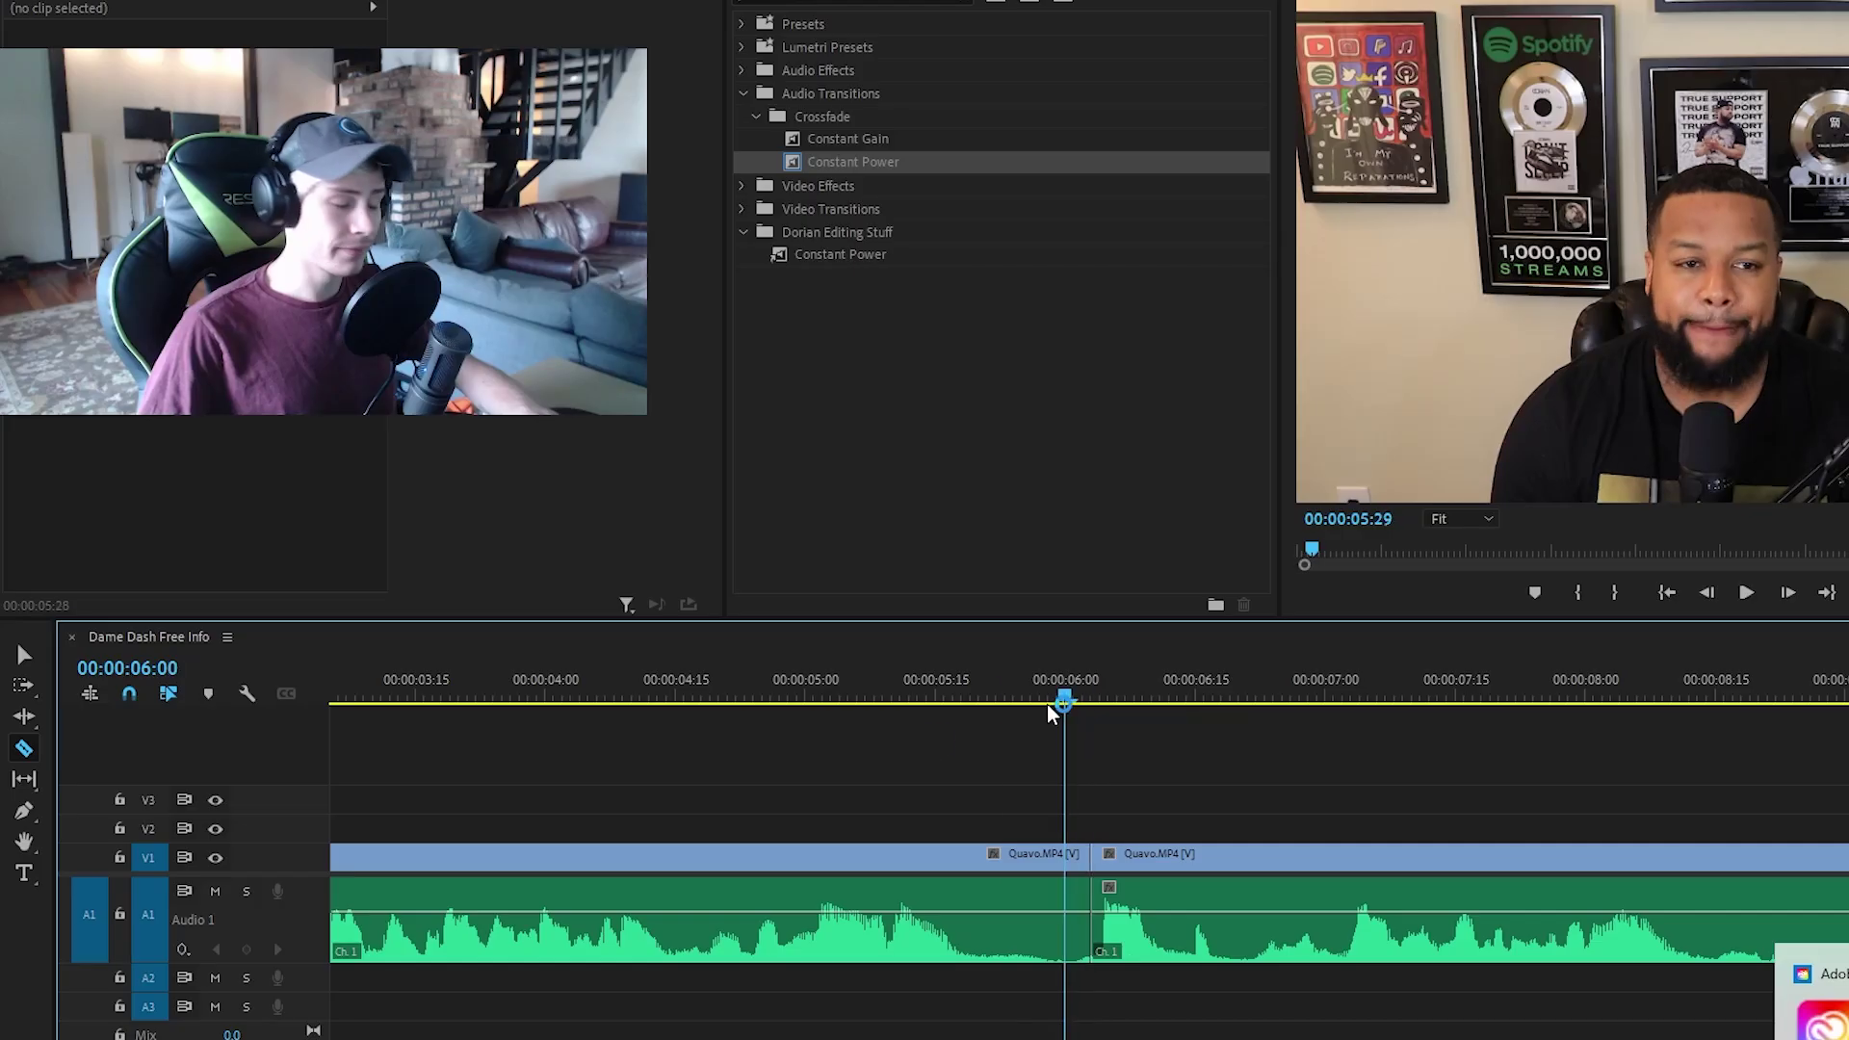
Step: Replay the end of the second phrase, split the linked clips at 00:00:05:18, and delete the pause segment before the third phrase
{"action": "left_click_drag", "start_coordinate": [1053, 706], "coordinate": [755, 718]}
{"action": "key", "text": "space"}
{"action": "key", "text": "space"}
{"action": "left_click_drag", "start_coordinate": [992, 699], "coordinate": [847, 703]}
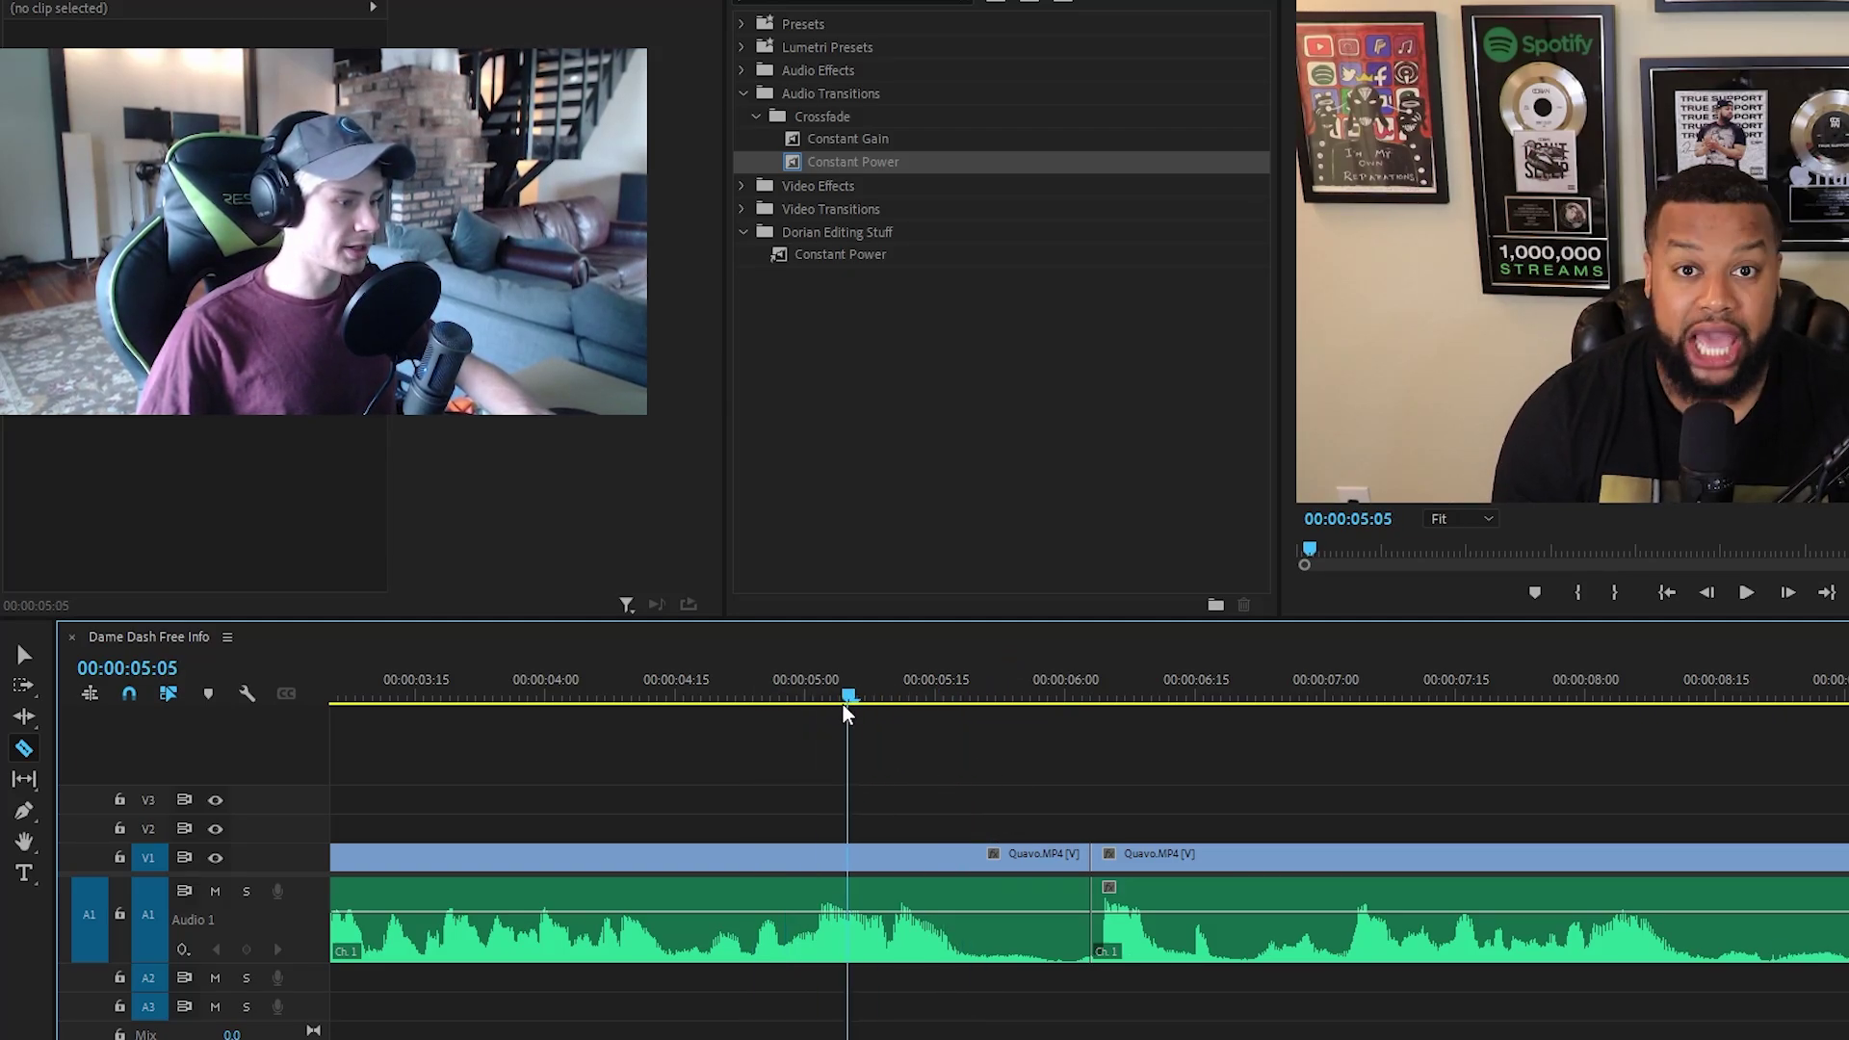
{"action": "key", "text": "space"}
{"action": "key", "text": "v"}
{"action": "left_click", "coordinate": [1003, 853]}
{"action": "key", "text": "backslash"}
{"action": "right_click", "coordinate": [1003, 853]}
{"action": "left_click", "coordinate": [698, 802]}
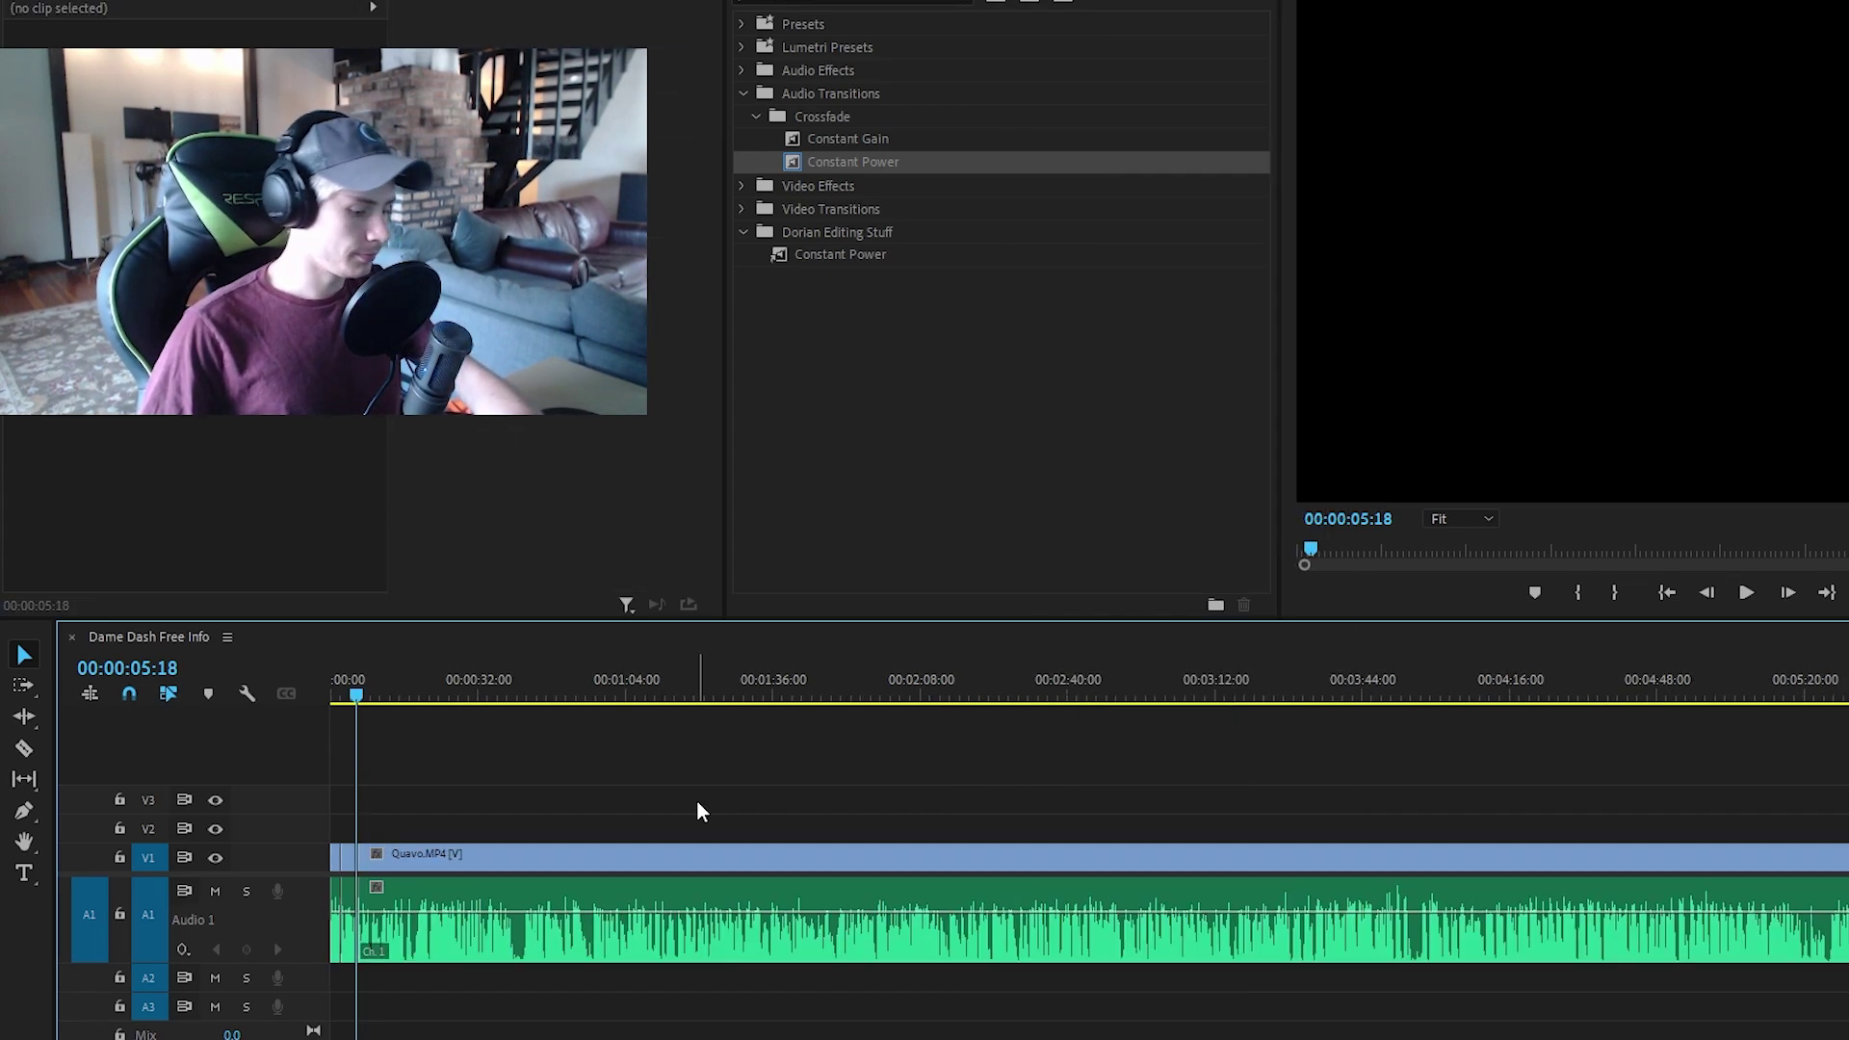
Step: Ripple delete the gap at 00:00:05:18 and apply a Constant Power crossfade to the audio cut there
{"action": "key", "text": "equal"}
{"action": "key", "text": "equal"}
{"action": "key", "text": "equal"}
{"action": "key", "text": "equal"}
{"action": "key", "text": "equal"}
{"action": "key", "text": "equal"}
{"action": "right_click", "coordinate": [1290, 881]}
{"action": "left_click", "coordinate": [1315, 875]}
{"action": "left_click_drag", "start_coordinate": [828, 240], "coordinate": [1344, 926]}
Step: Play on to the next pause and split the linked clips at 00:00:08:05 and about 00:00:08:18, around the silence
{"action": "key", "text": "minus"}
{"action": "key", "text": "minus"}
{"action": "key", "text": "minus"}
{"action": "key", "text": "minus"}
{"action": "key", "text": "minus"}
{"action": "key", "text": "minus"}
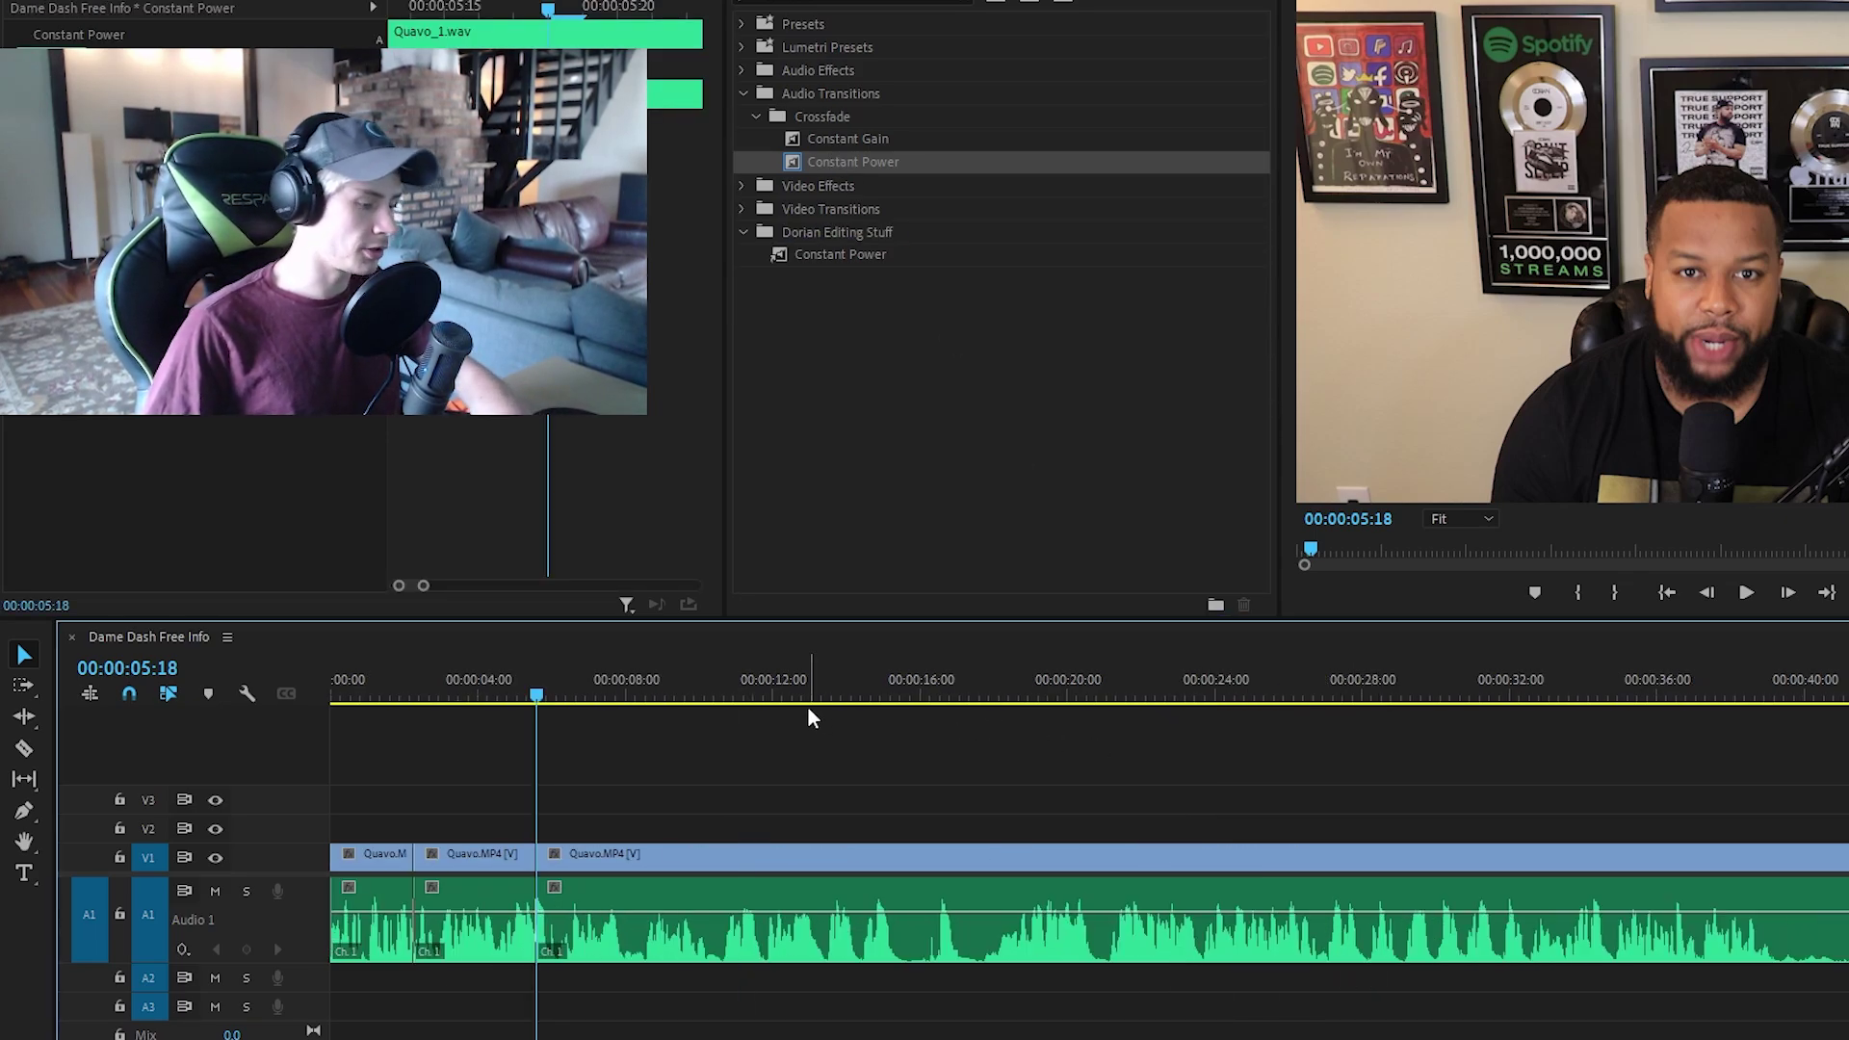
{"action": "key", "text": "equal"}
{"action": "key", "text": "equal"}
{"action": "key", "text": "space"}
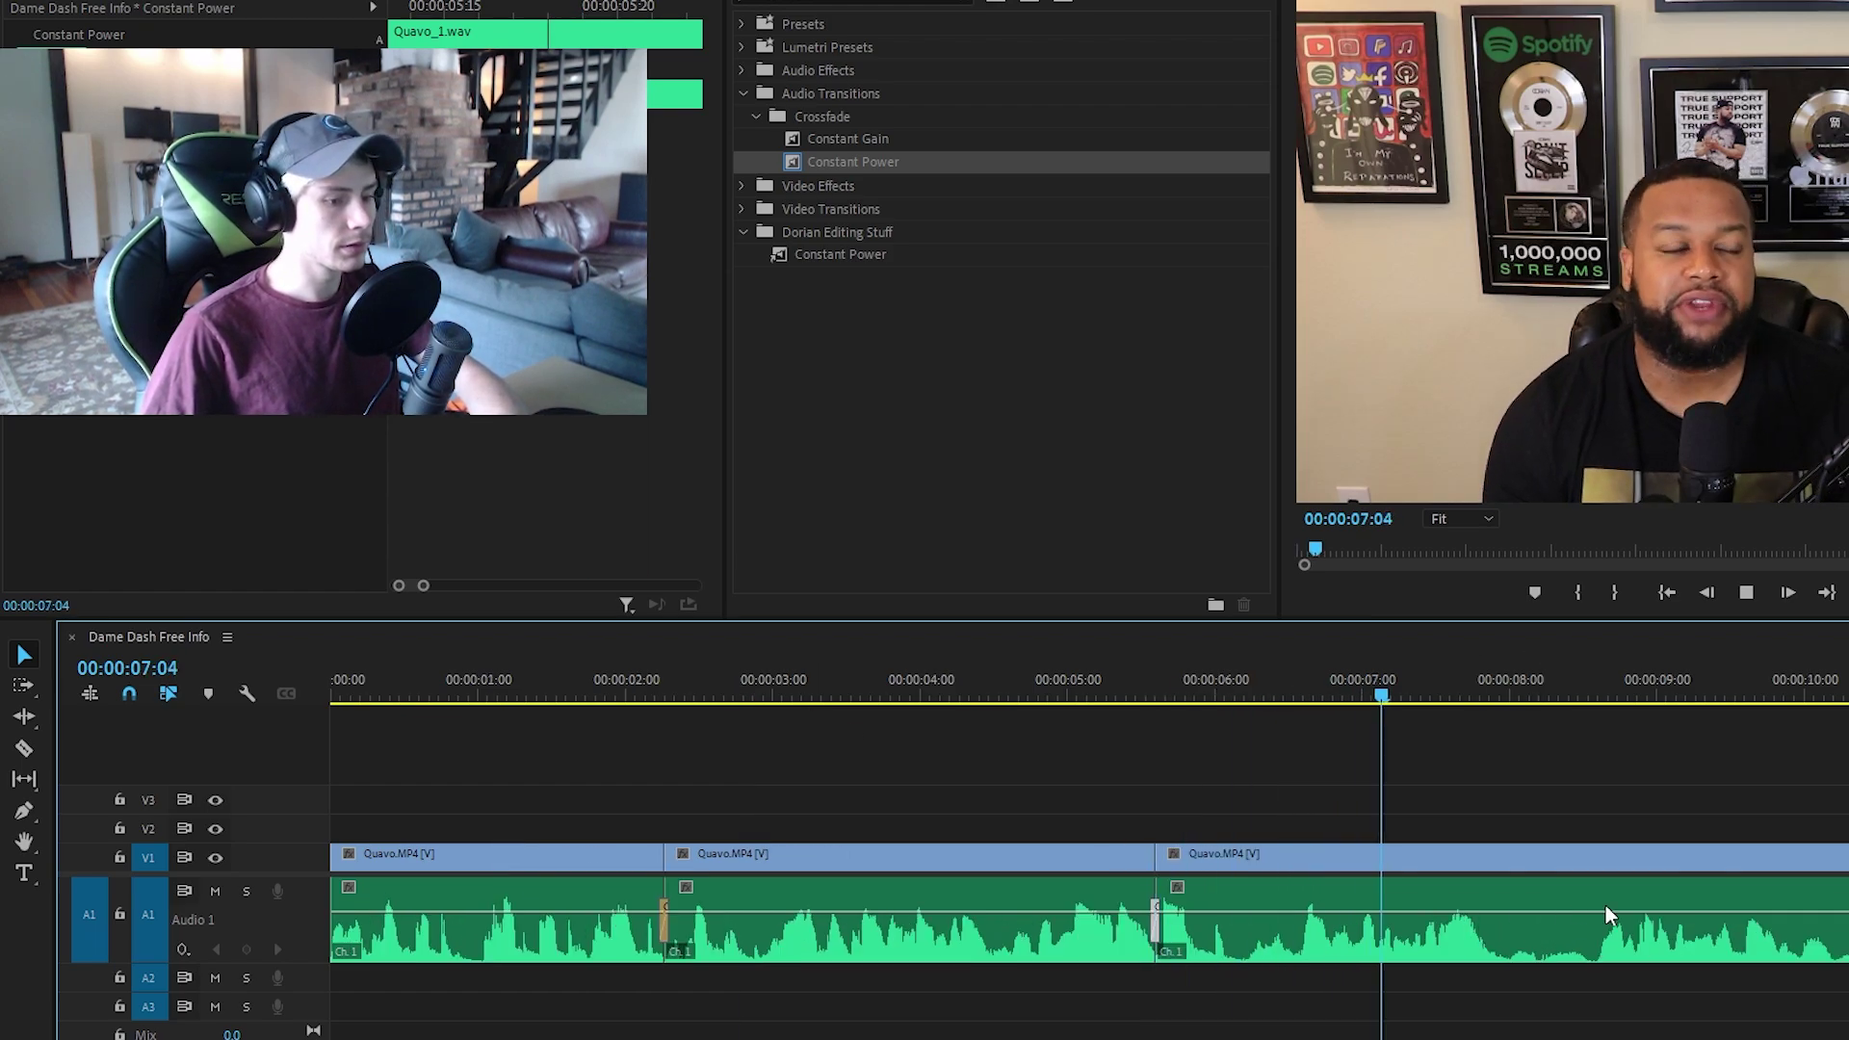
{"action": "key", "text": "space"}
{"action": "left_click", "coordinate": [1451, 696]}
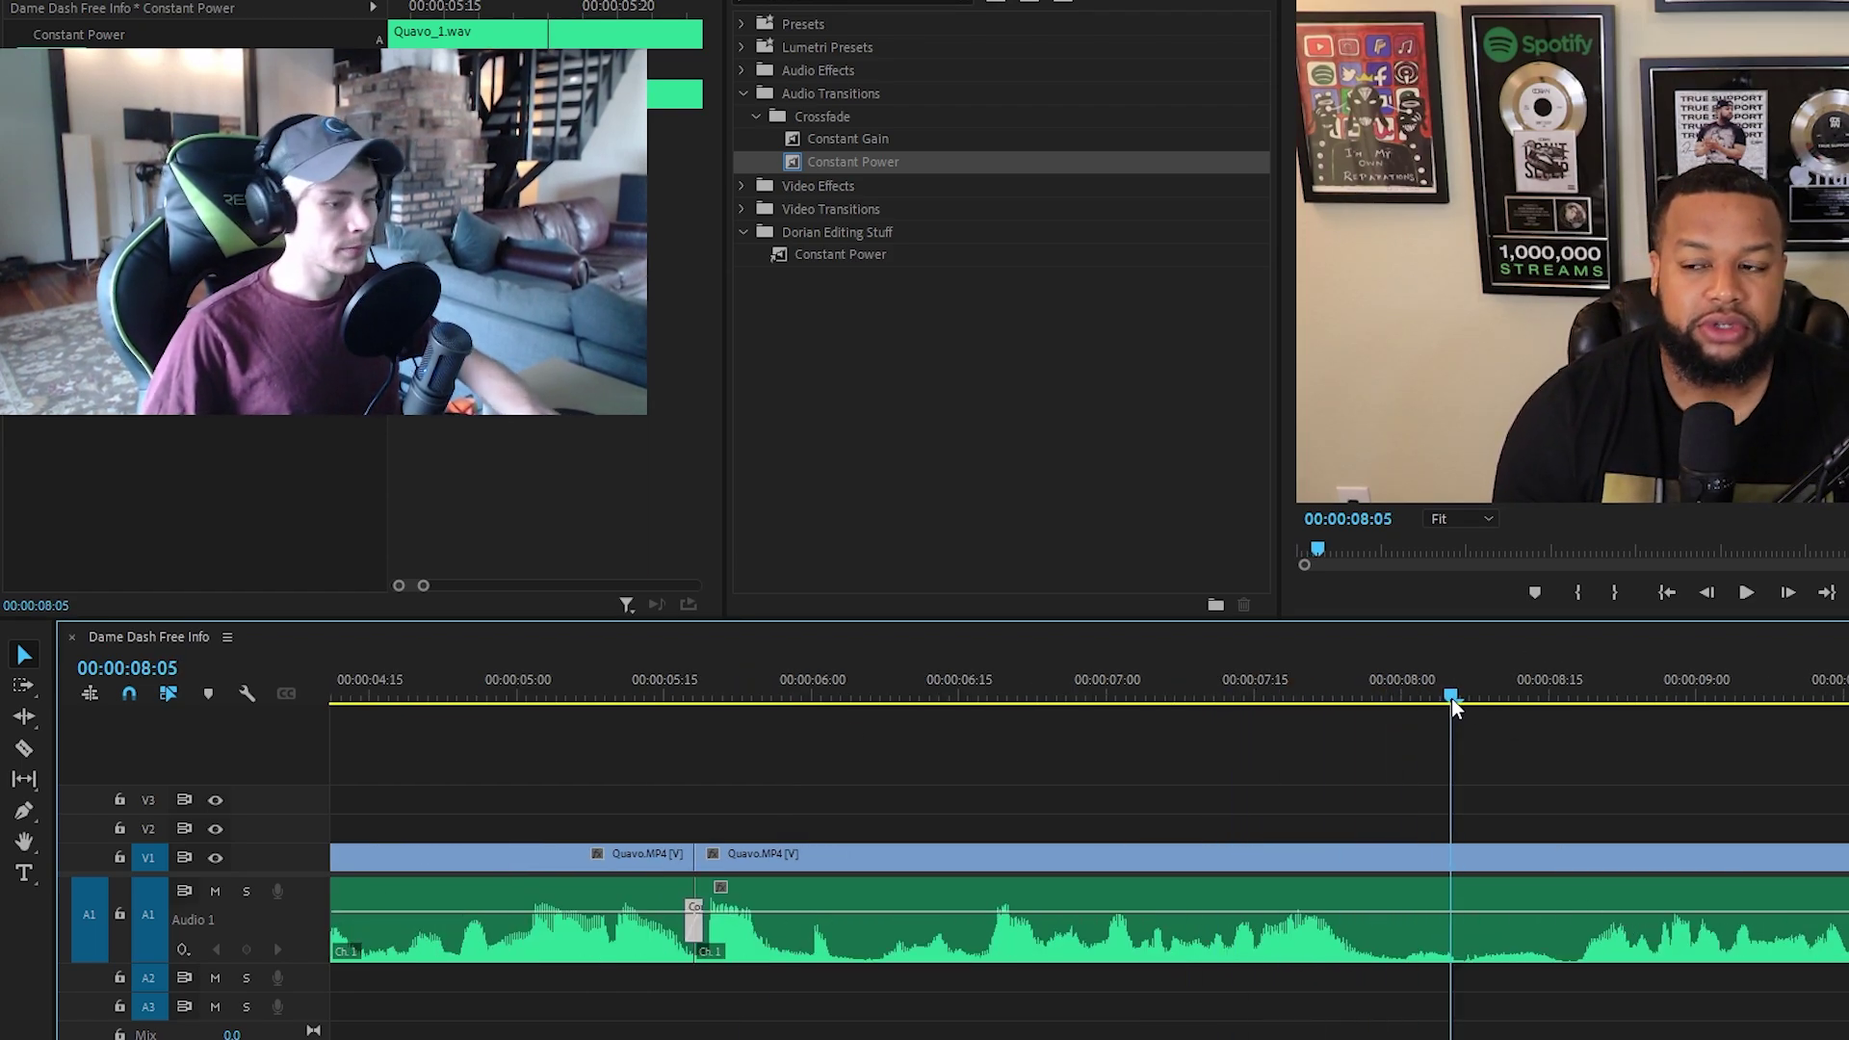
{"action": "key", "text": "c"}
{"action": "left_click", "coordinate": [1451, 896]}
{"action": "left_click", "coordinate": [1590, 879]}
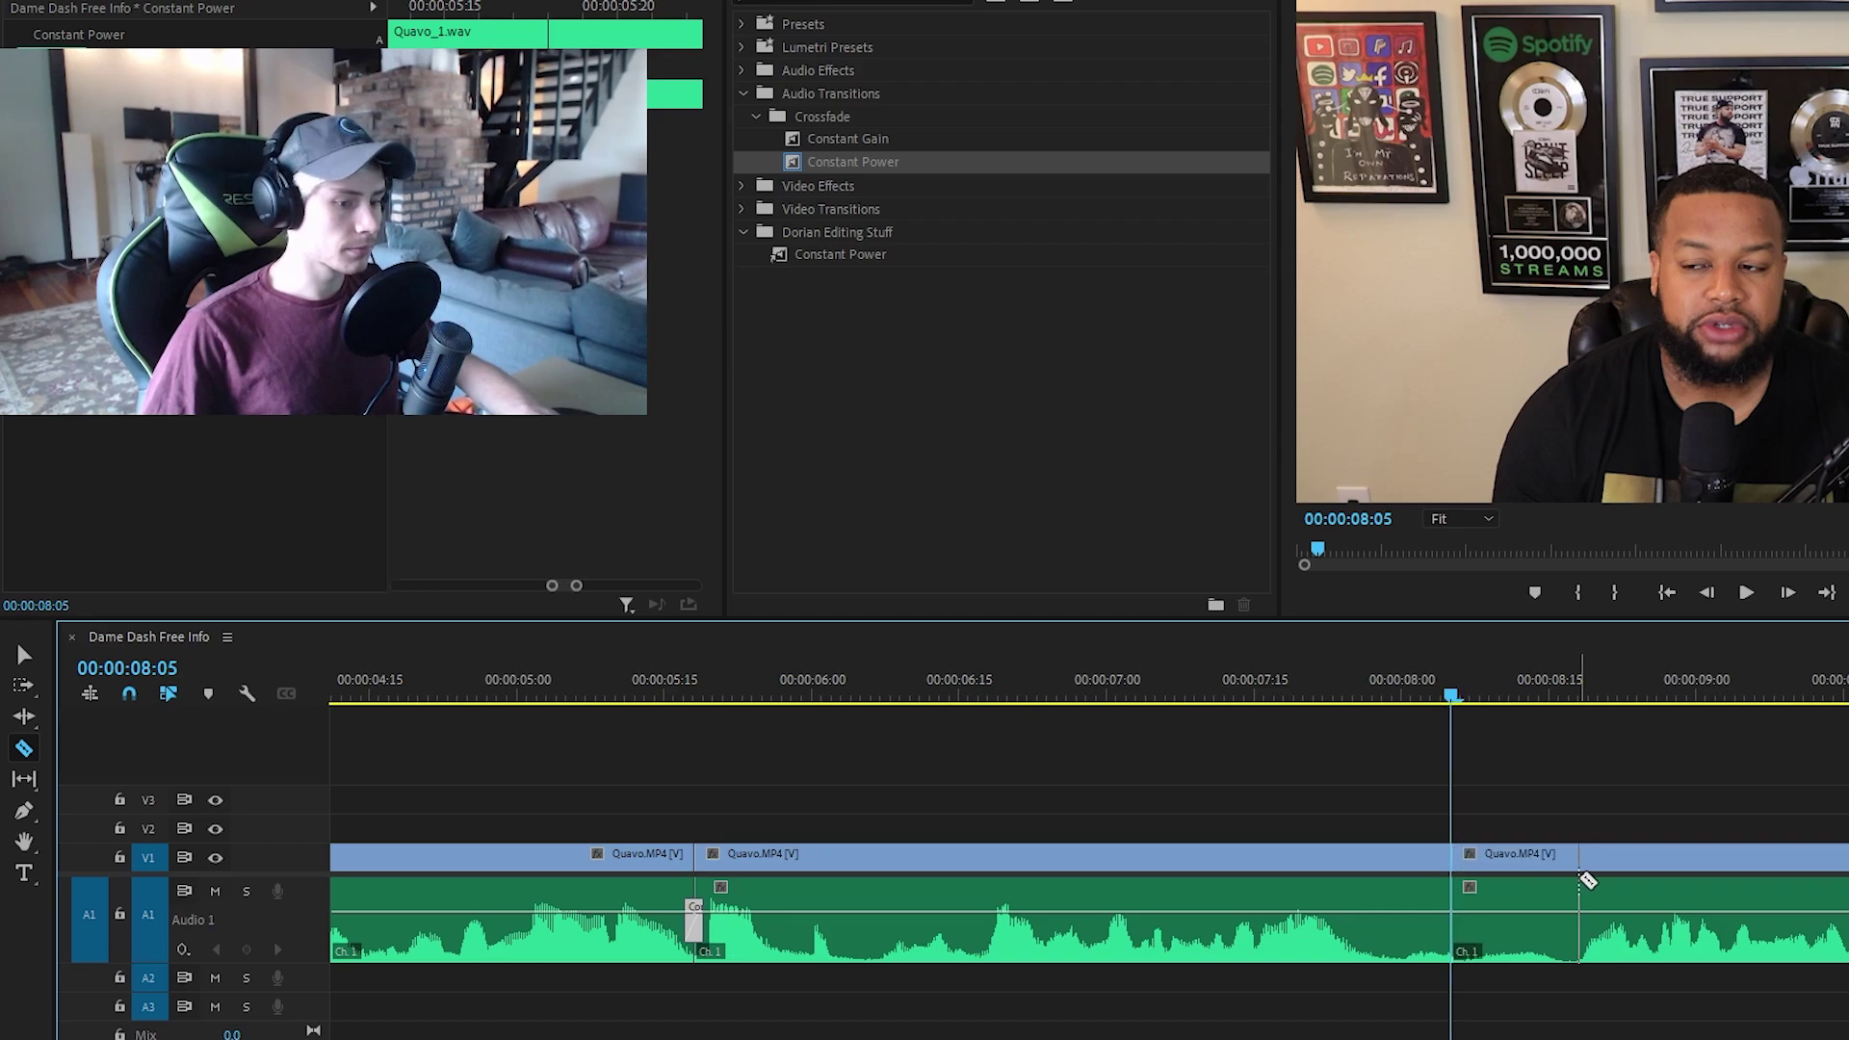
Step: Delete the pause segment at 00:00:08:05 with its gap, and apply a Constant Power crossfade to the resulting audio cut
{"action": "key", "text": "v"}
{"action": "left_click", "coordinate": [1504, 878]}
{"action": "key", "text": "Delete"}
{"action": "right_click", "coordinate": [1512, 880]}
{"action": "left_click", "coordinate": [1540, 876]}
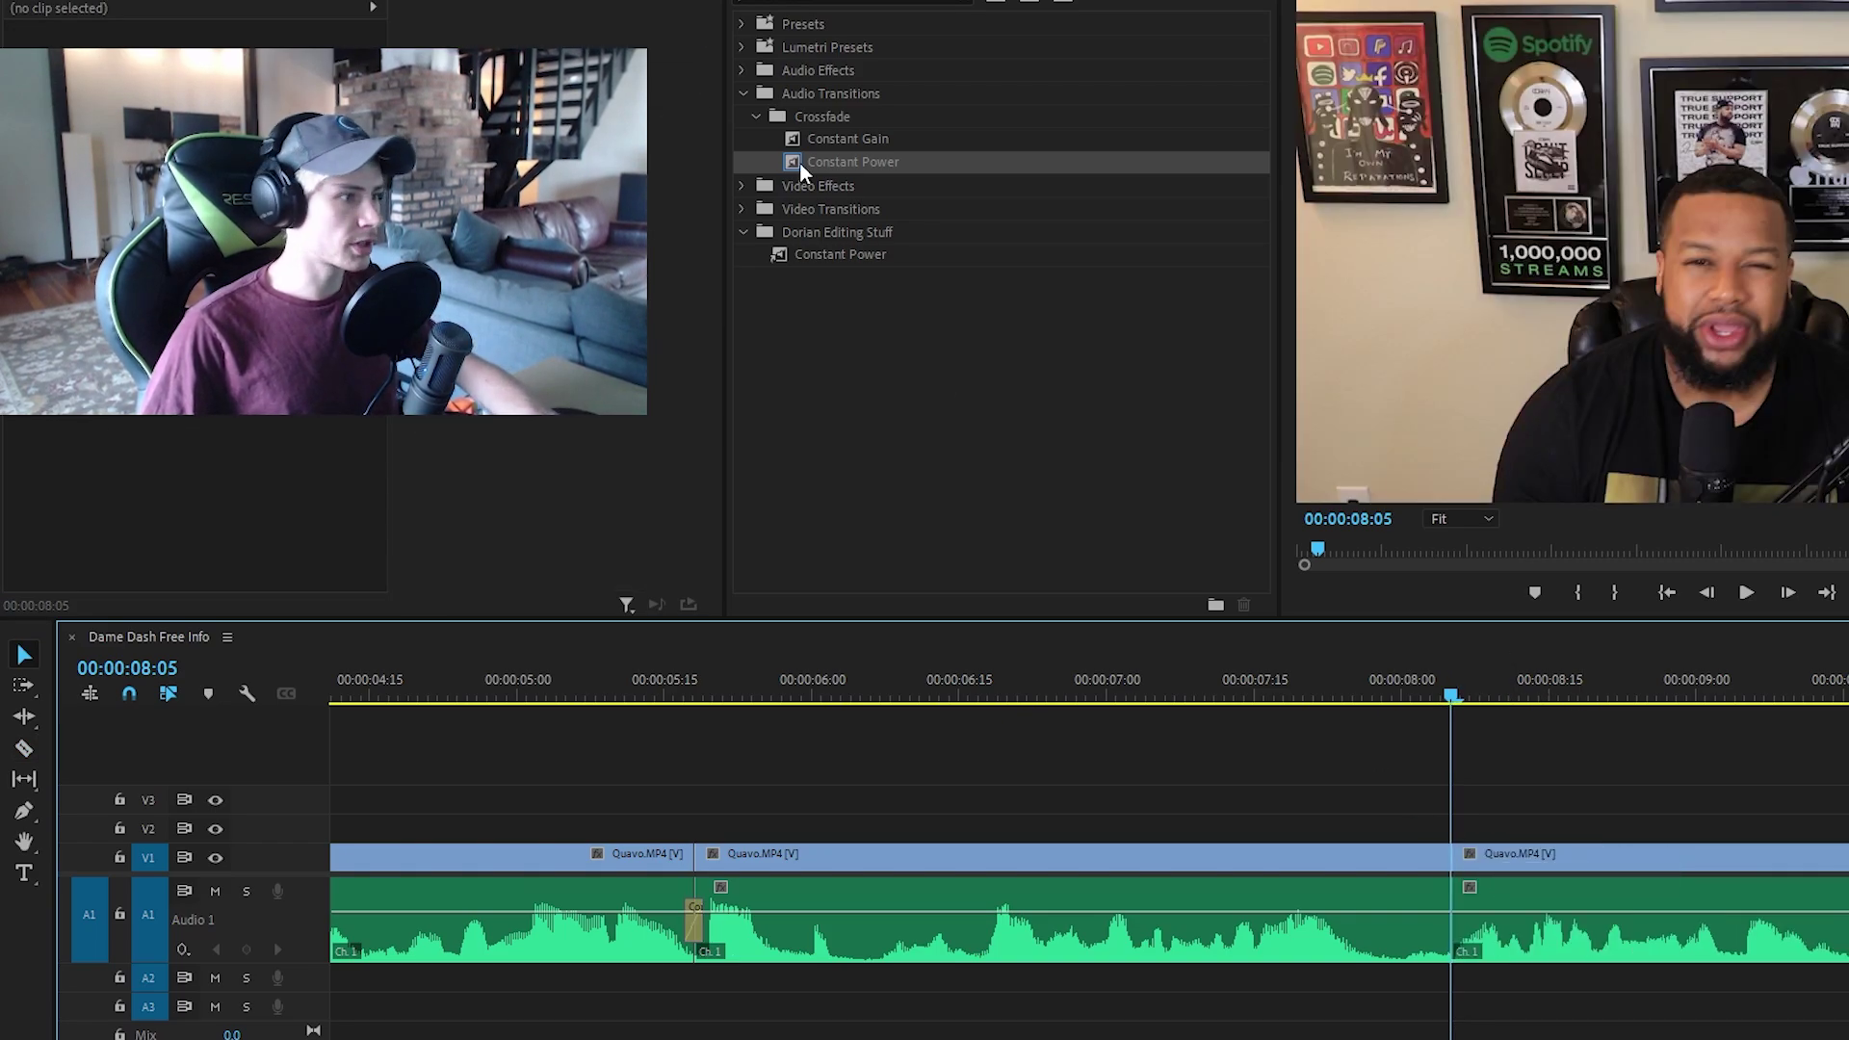
{"action": "left_click_drag", "start_coordinate": [846, 164], "coordinate": [1452, 919]}
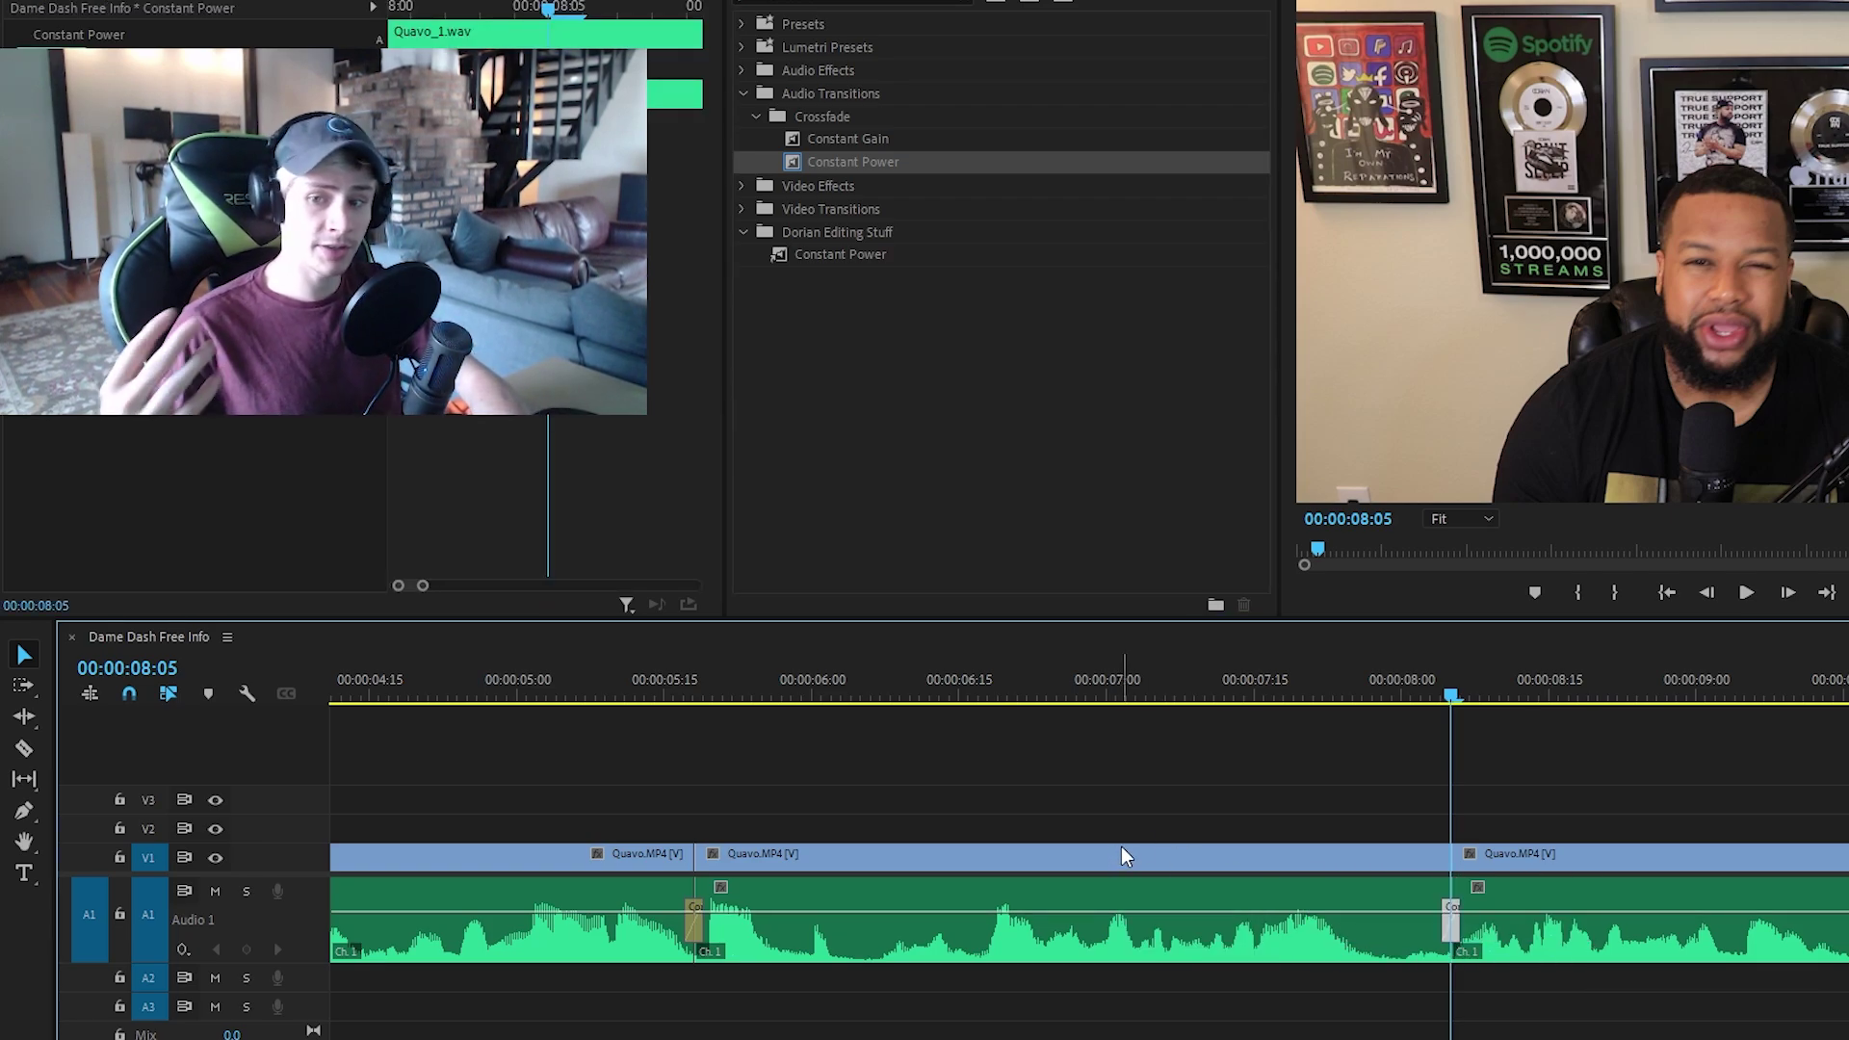
Step: Examine the cuts made so far against the uncut remainder of the narration waveform
{"action": "key", "text": "minus"}
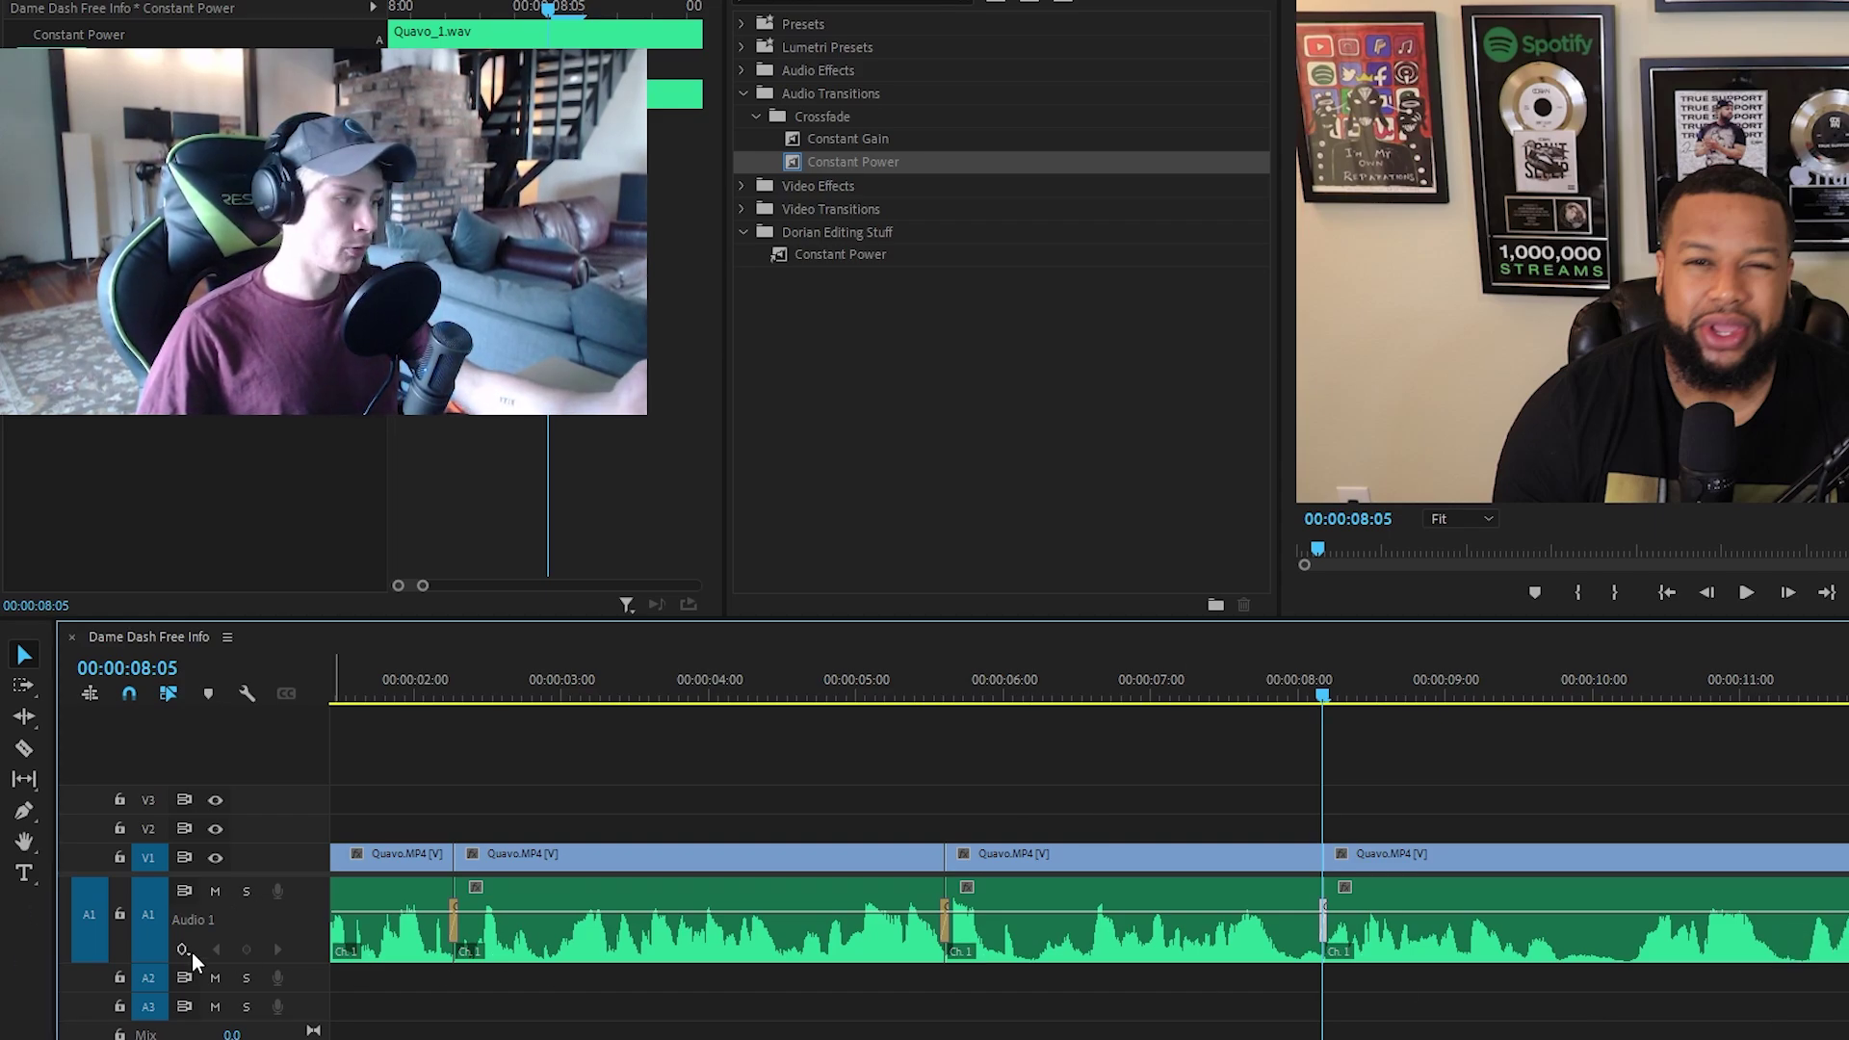
{"action": "key", "text": "minus"}
{"action": "key", "text": "minus"}
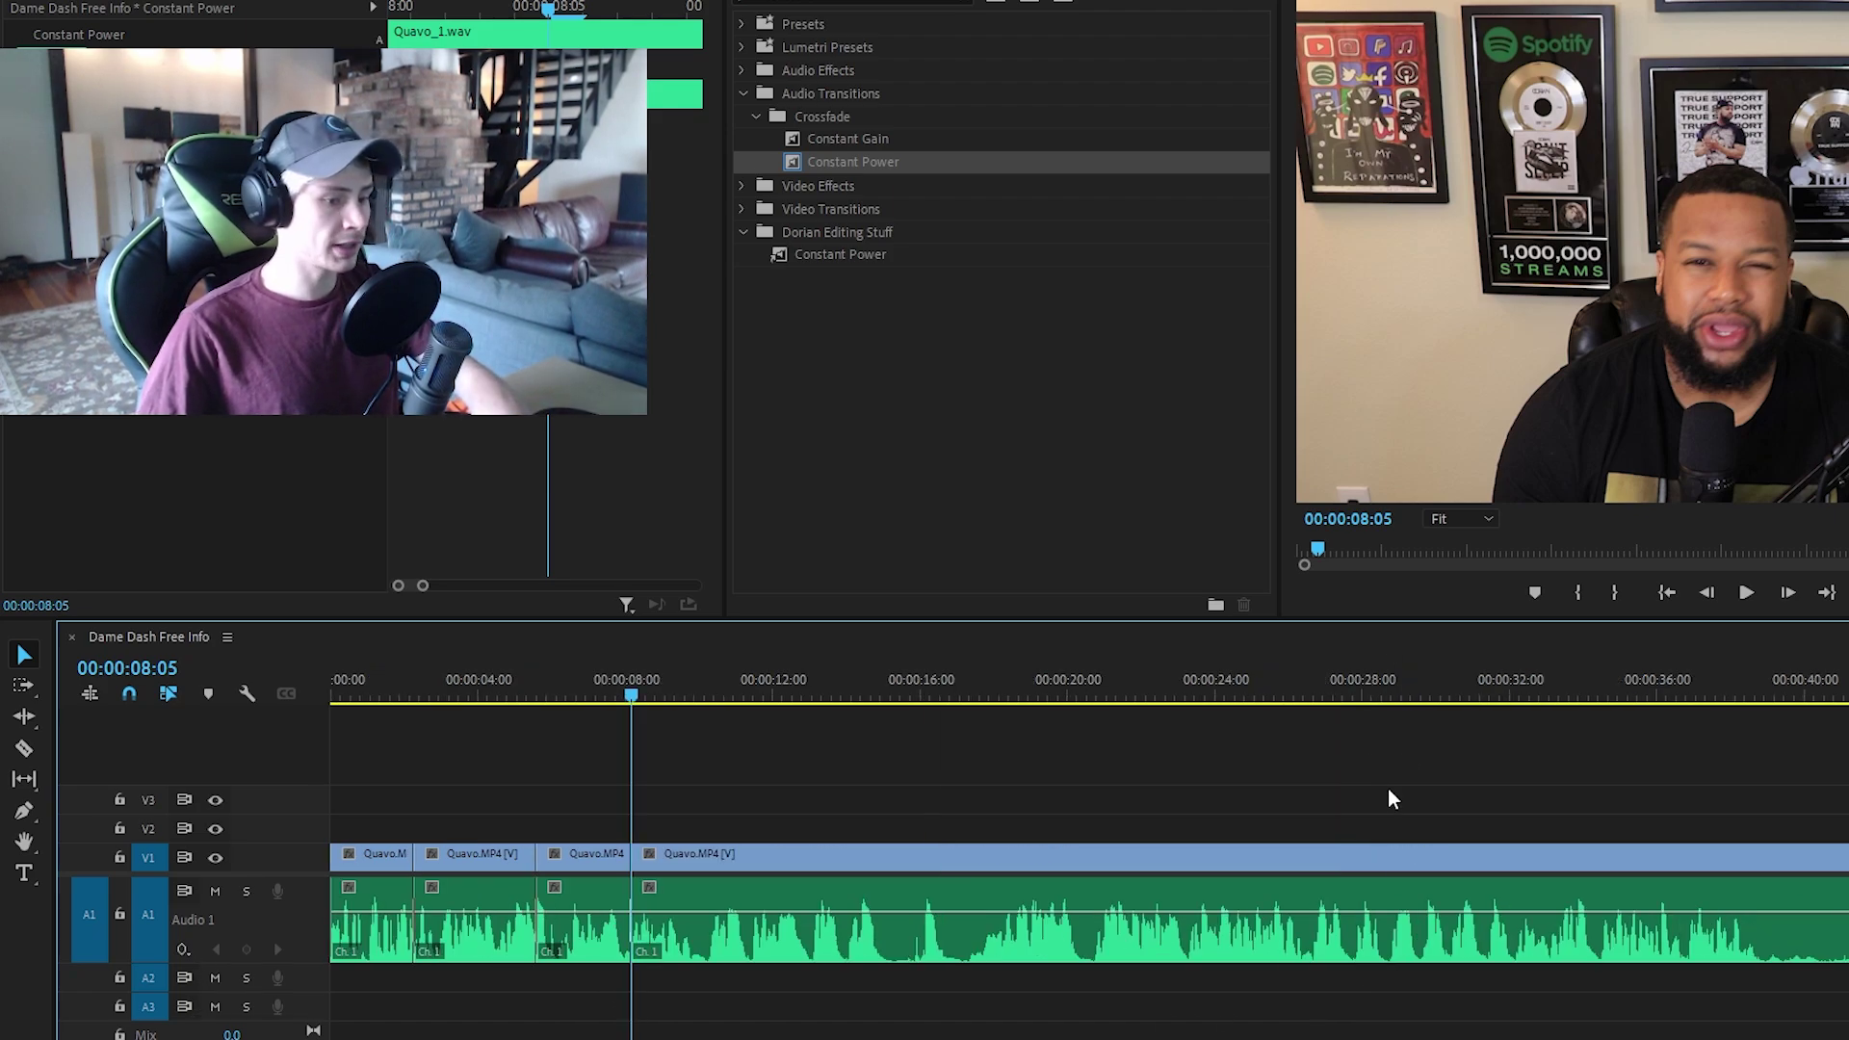
{"action": "key", "text": "minus"}
{"action": "key", "text": "minus"}
{"action": "key", "text": "minus"}
{"action": "key", "text": "minus"}
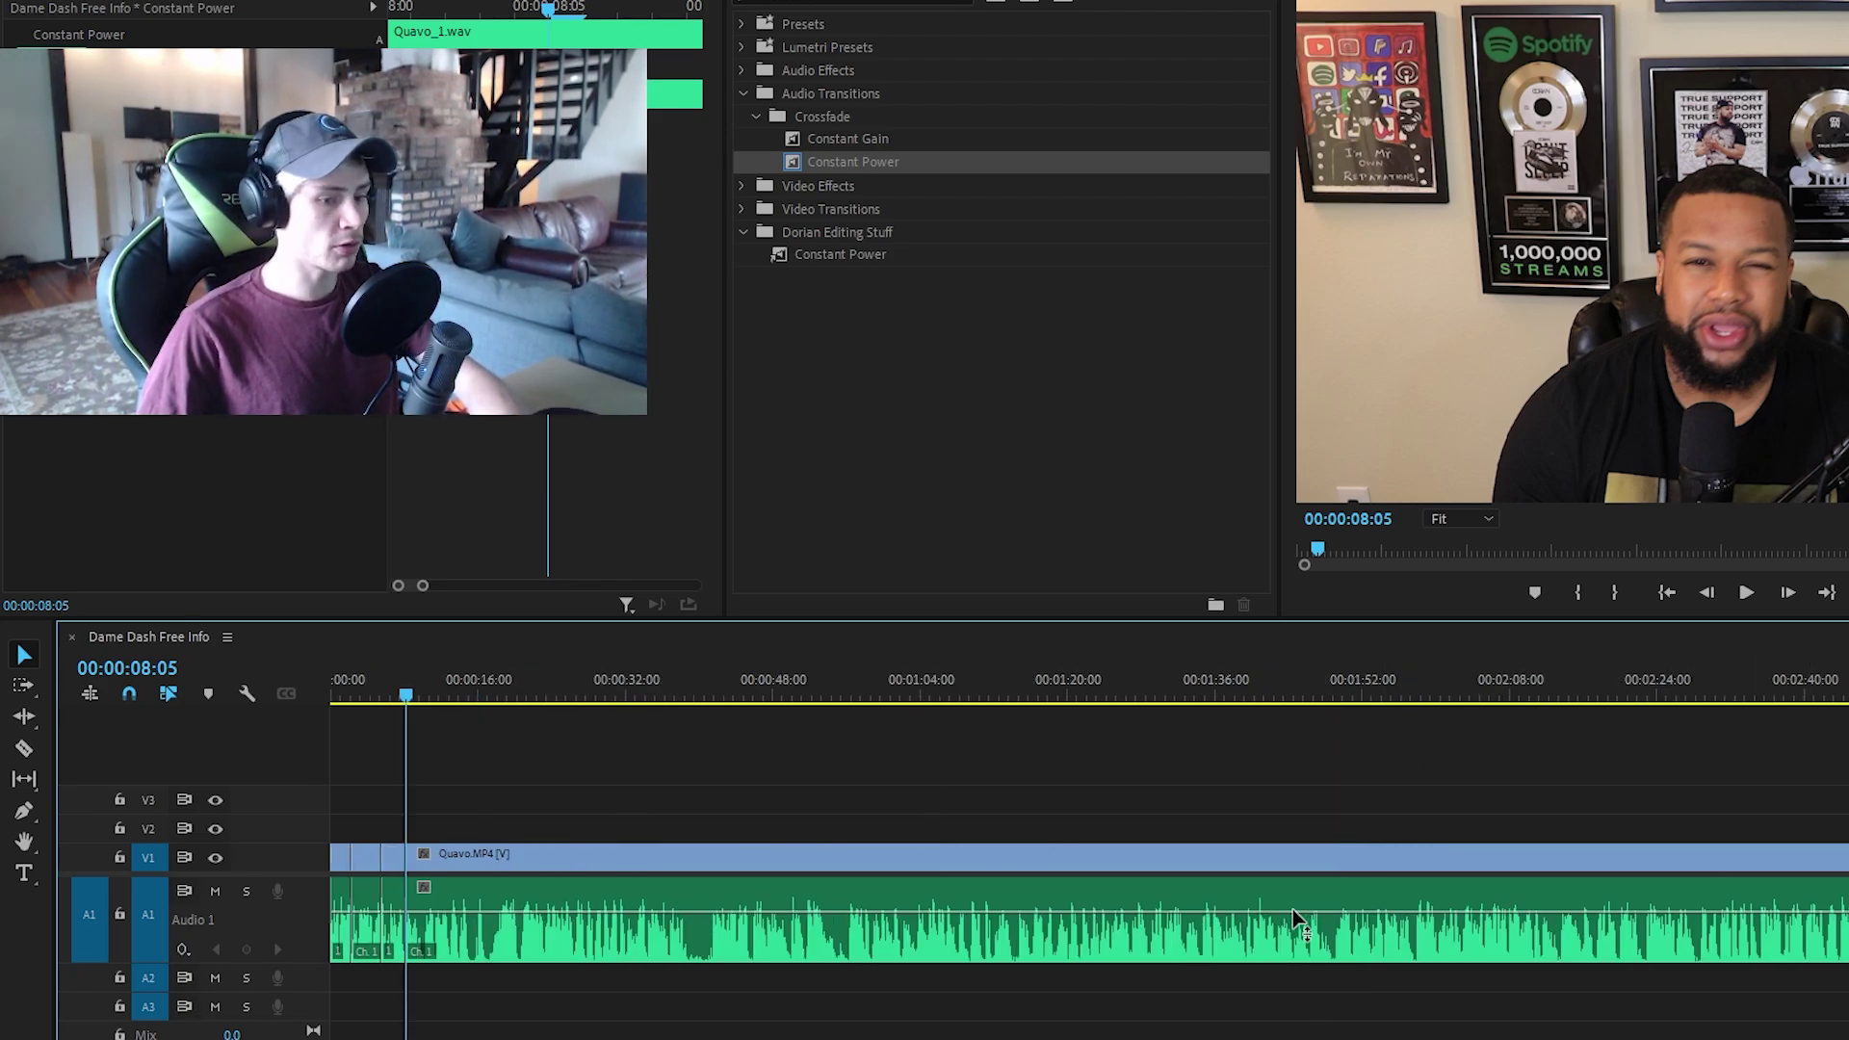
{"action": "key", "text": "equal"}
{"action": "key", "text": "equal"}
{"action": "key", "text": "equal"}
{"action": "key", "text": "equal"}
{"action": "key", "text": "equal"}
{"action": "key", "text": "equal"}
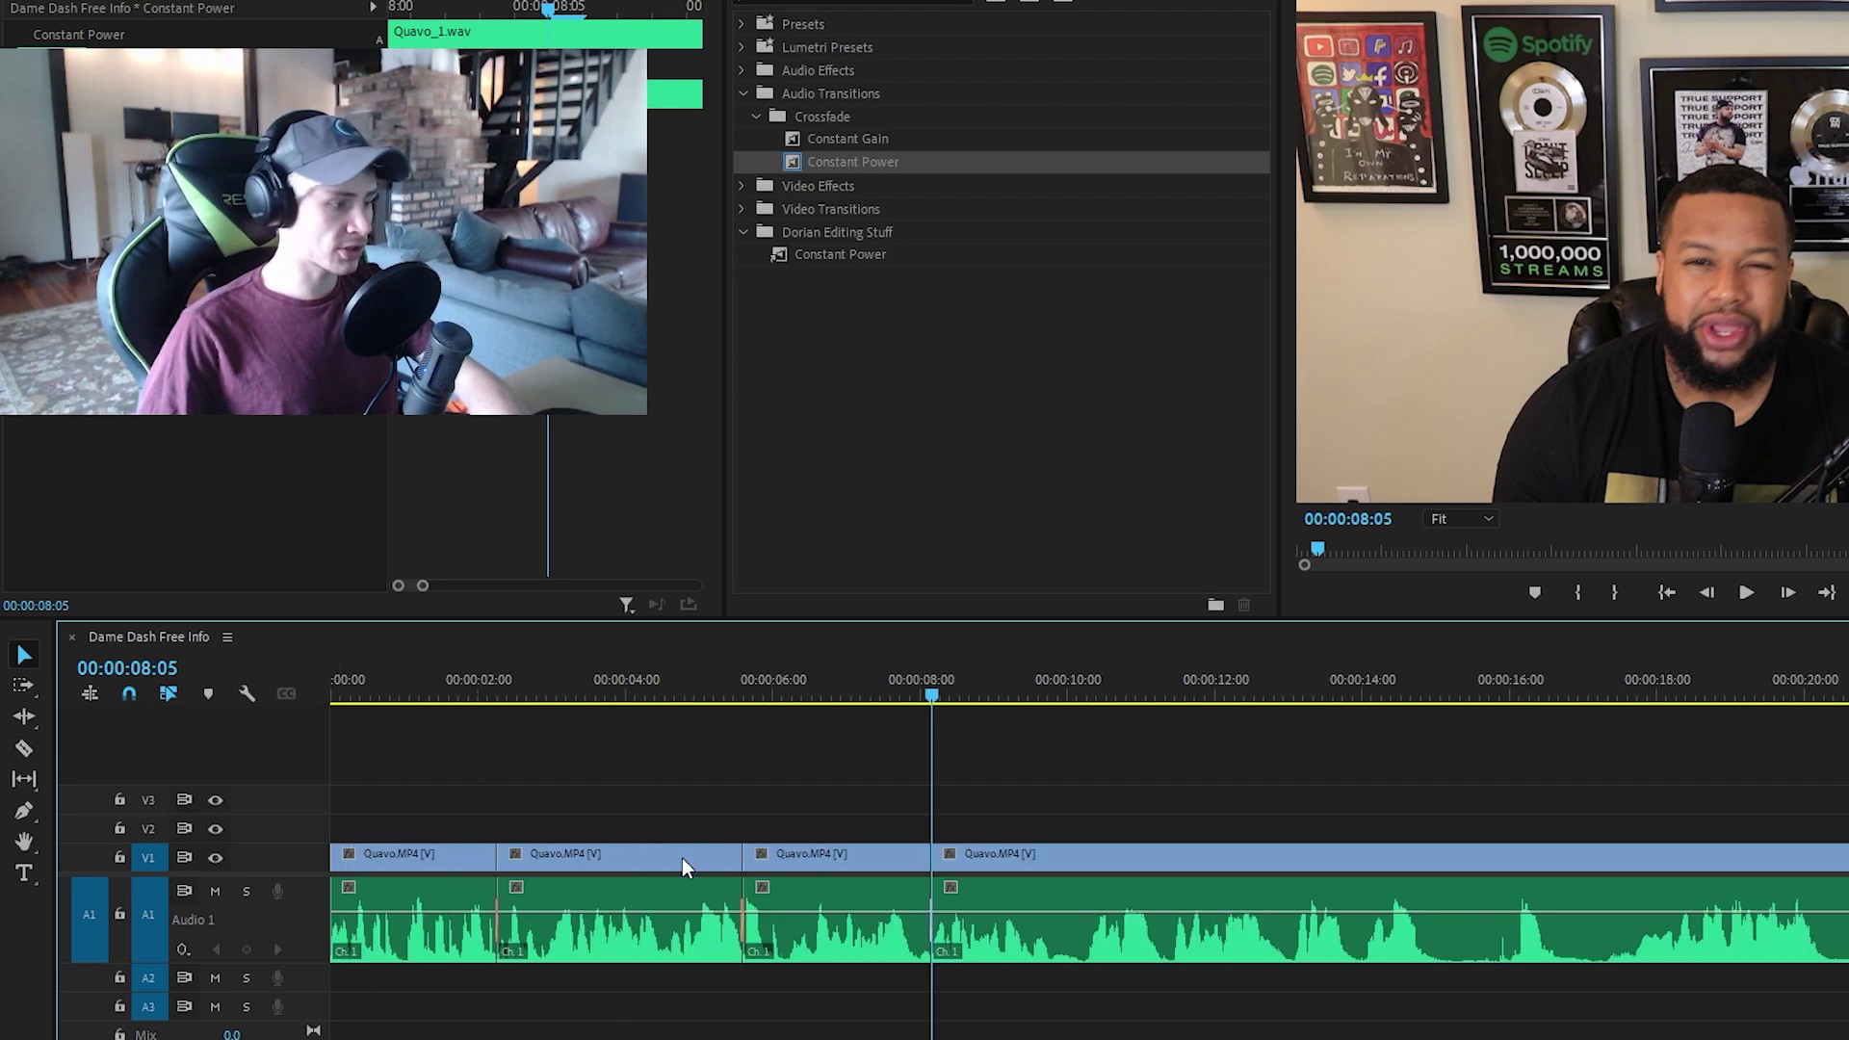
{"action": "key", "text": "equal"}
{"action": "key", "text": "minus"}
{"action": "key", "text": "minus"}
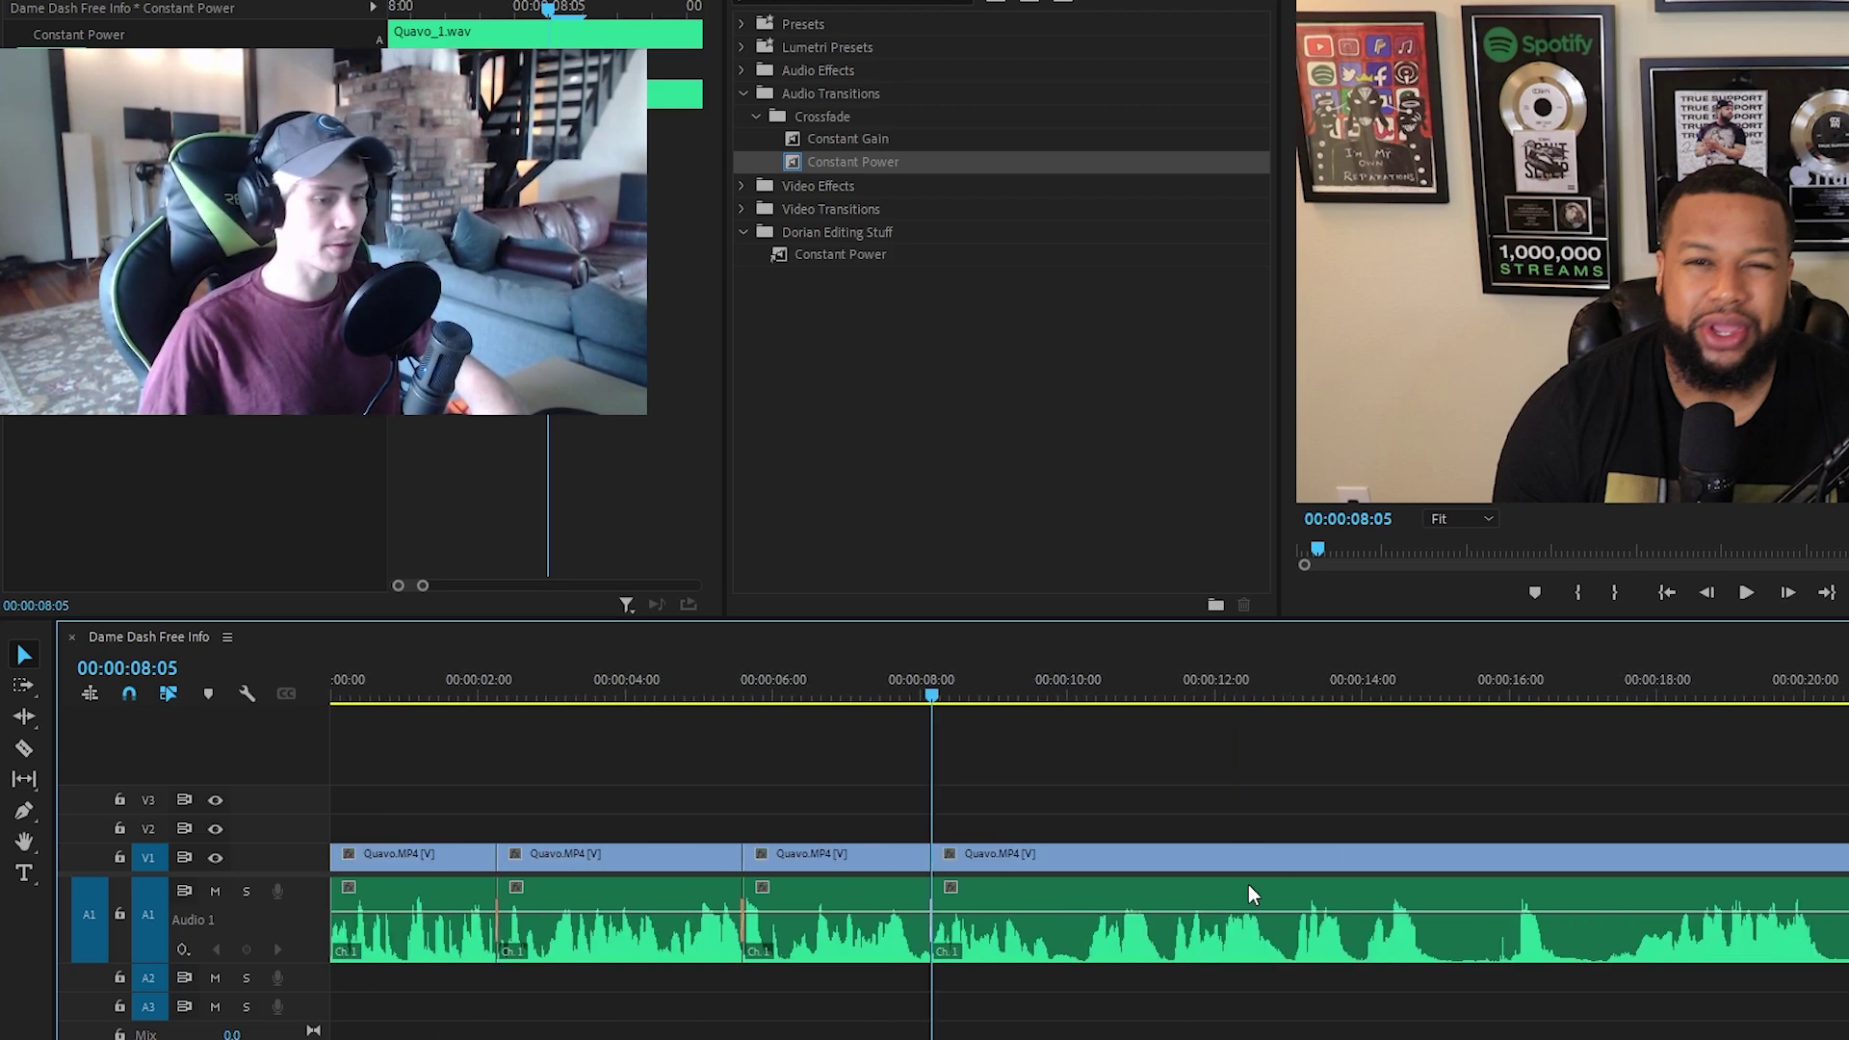
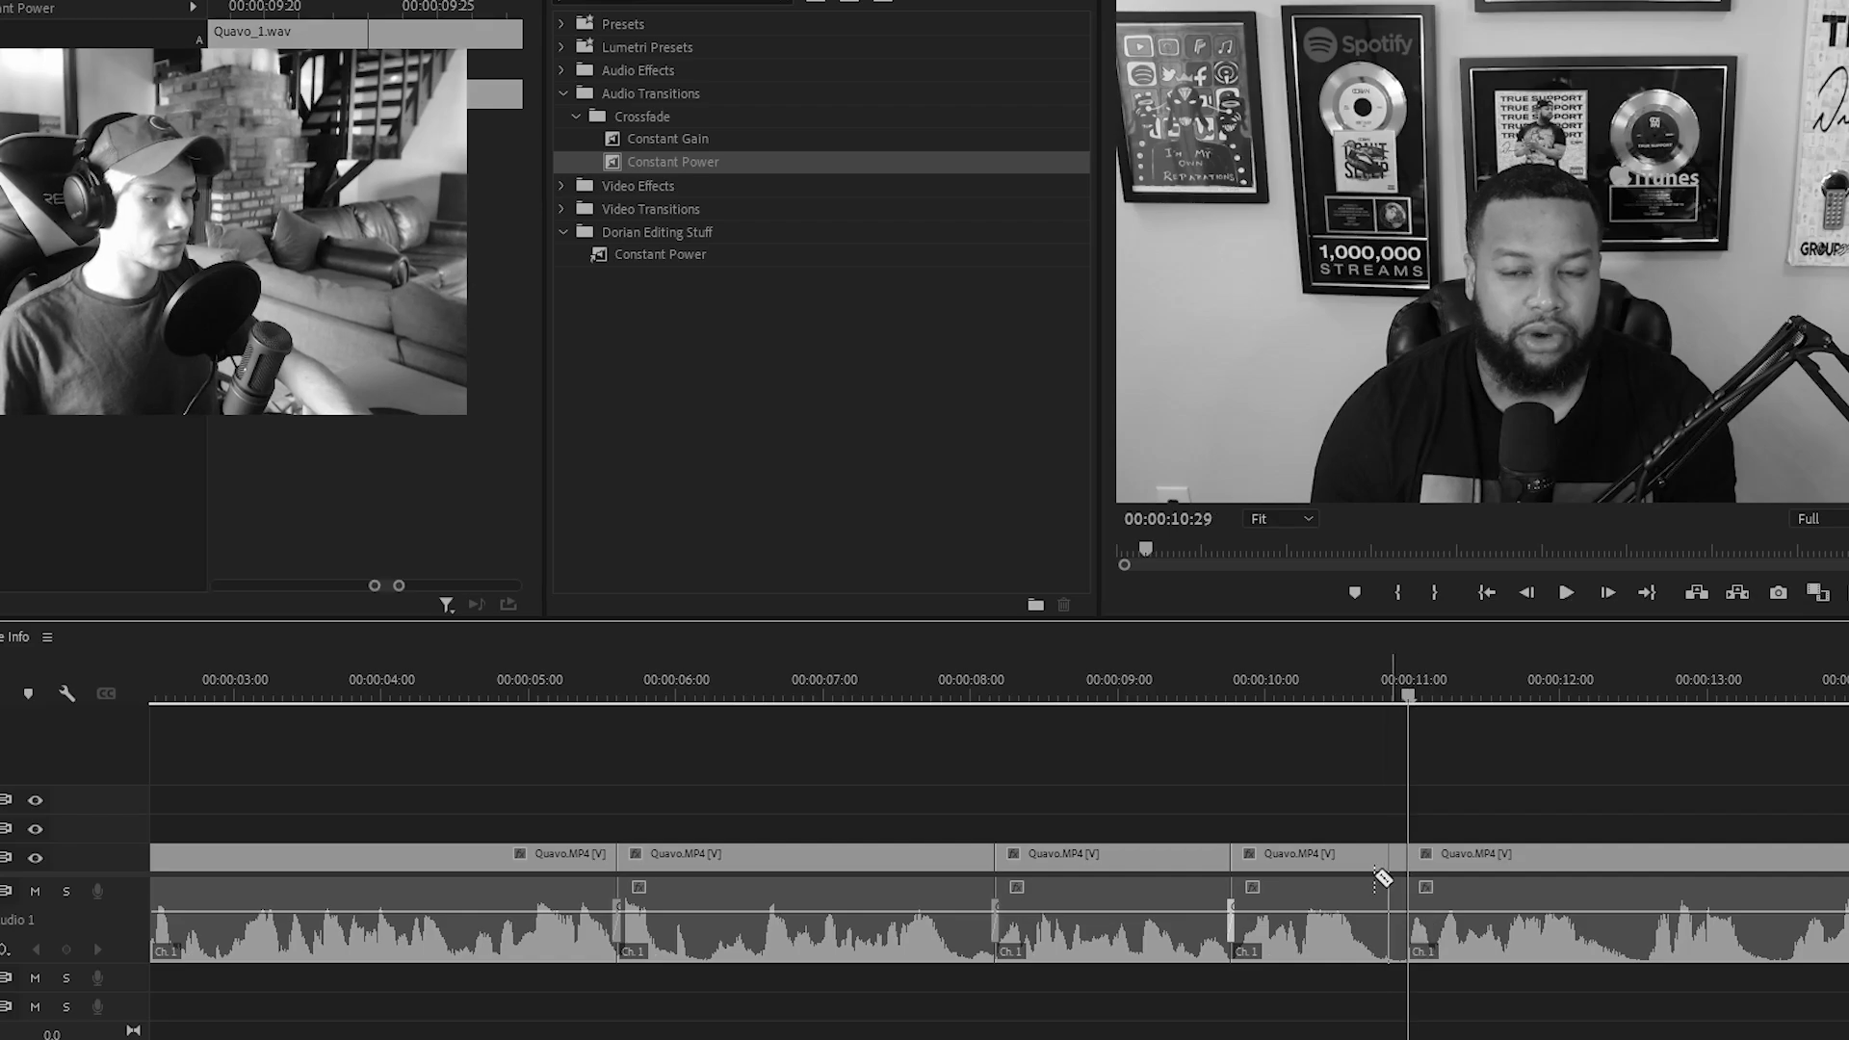
Step: Play on to the next long pause and split the linked clips at 00:00:14:01 and about 00:00:15:10
{"action": "key", "text": "c"}
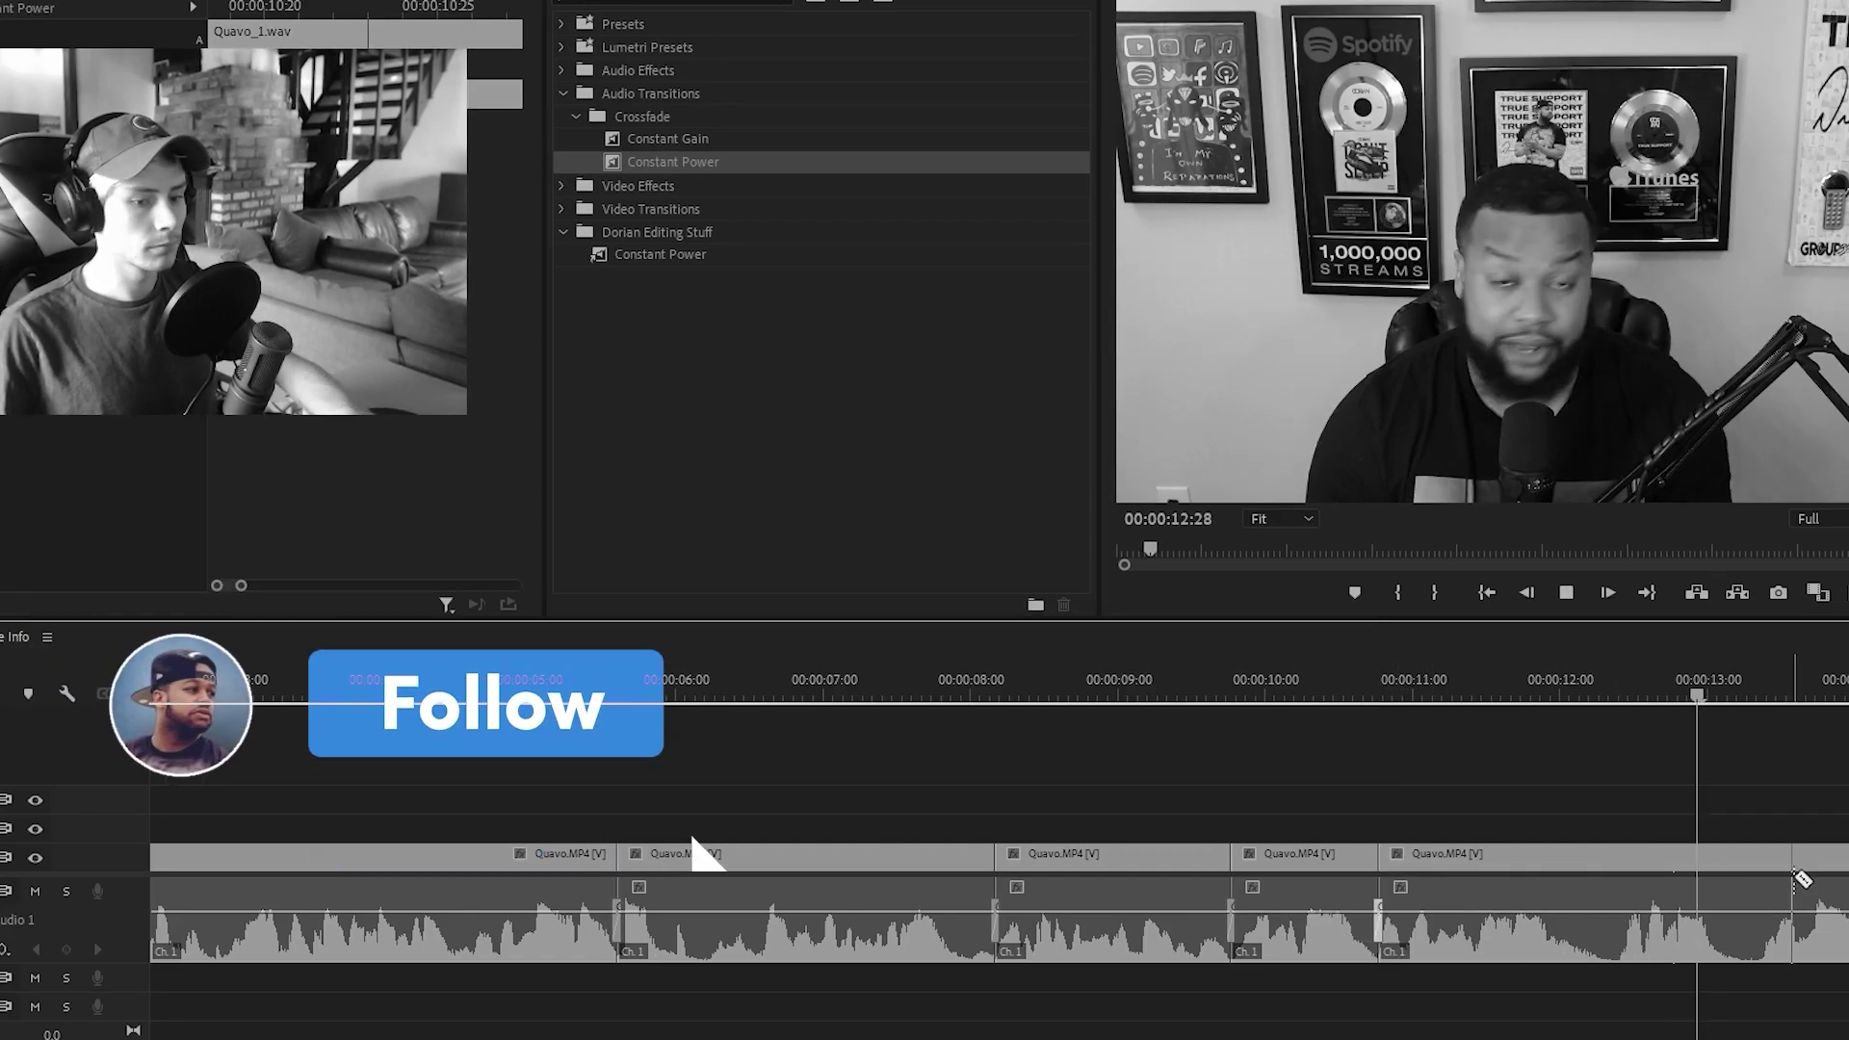
{"action": "key", "text": "space"}
{"action": "scroll", "coordinate": [1713, 763], "scroll_direction": "down", "scroll_amount": 5}
{"action": "left_click", "coordinate": [1049, 693]}
{"action": "left_click", "coordinate": [1113, 905]}
{"action": "key", "text": "space"}
{"action": "left_click", "coordinate": [1323, 890]}
{"action": "left_click", "coordinate": [1329, 685]}
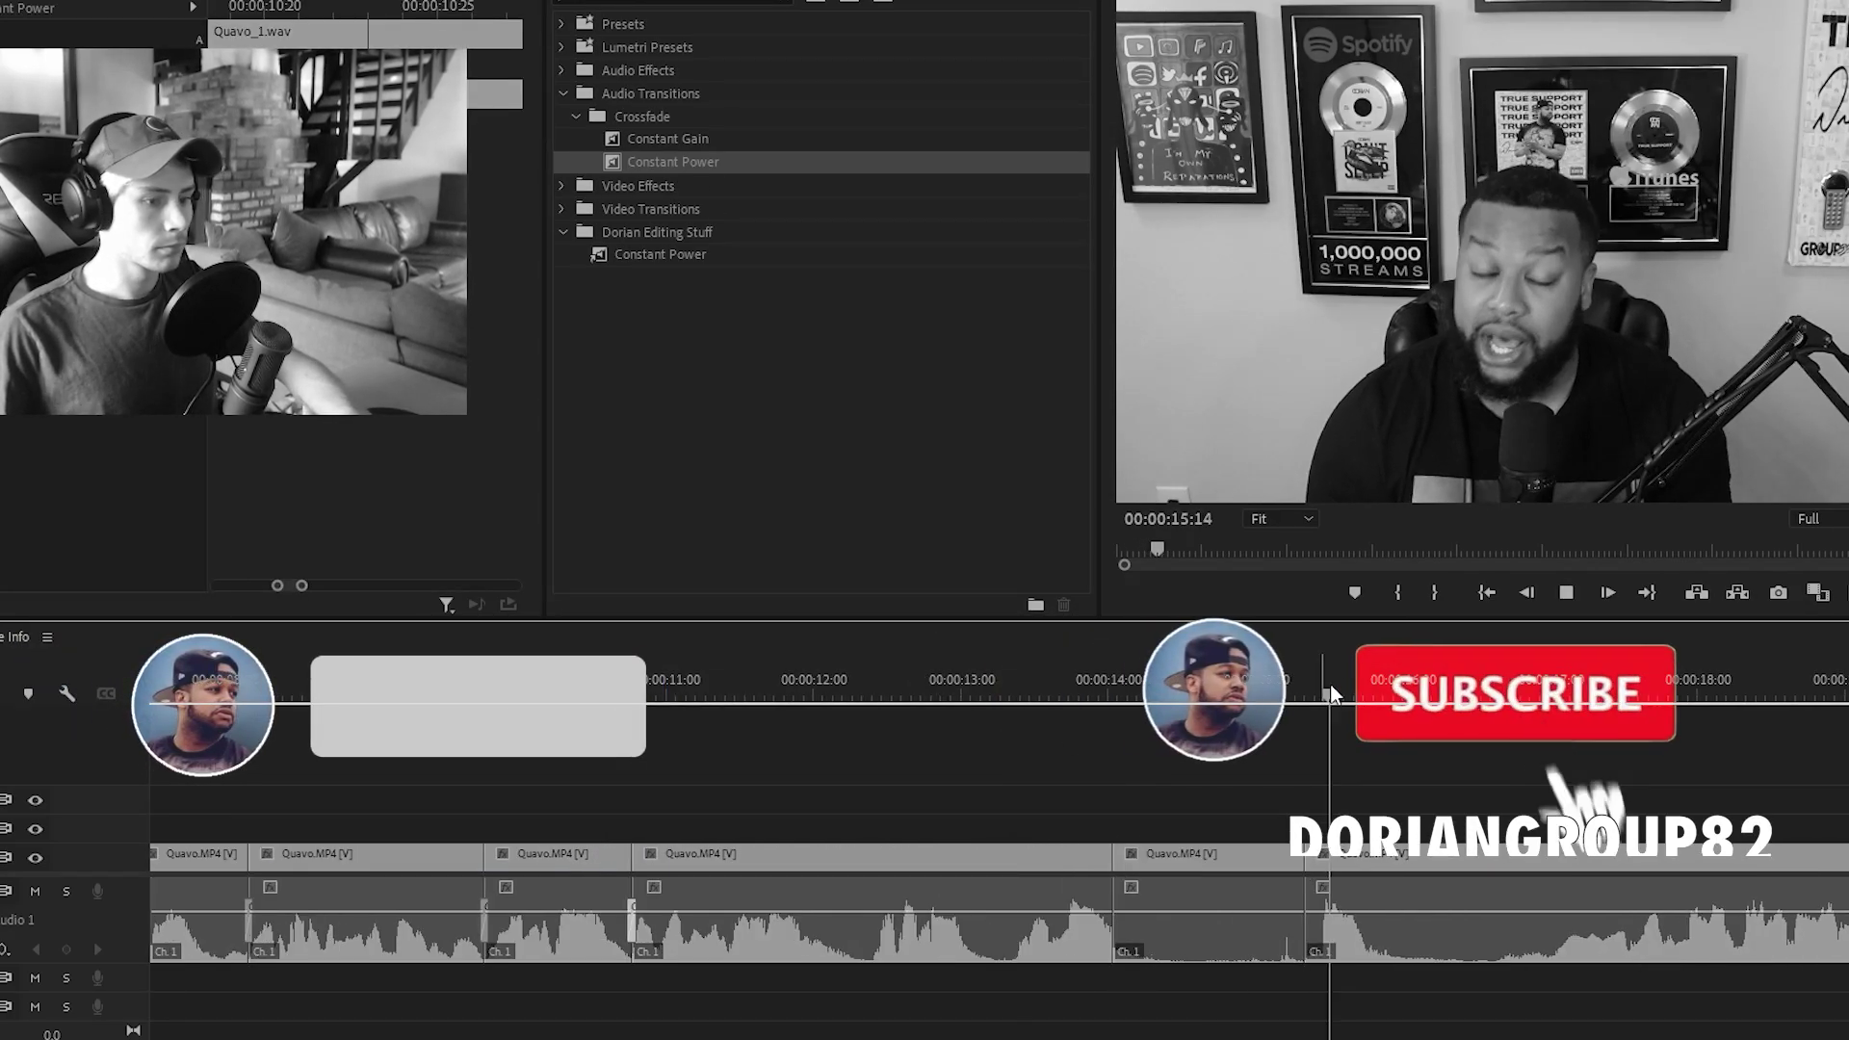
Step: Delete the pause segment at 00:00:14:01 with its gap, and apply a Constant Power crossfade to that audio cut
{"action": "key", "text": "v"}
{"action": "left_click", "coordinate": [1252, 905]}
{"action": "key", "text": "Delete"}
{"action": "left_click", "coordinate": [1252, 906]}
{"action": "key", "text": "Delete"}
{"action": "left_click_drag", "start_coordinate": [643, 166], "coordinate": [1113, 920]}
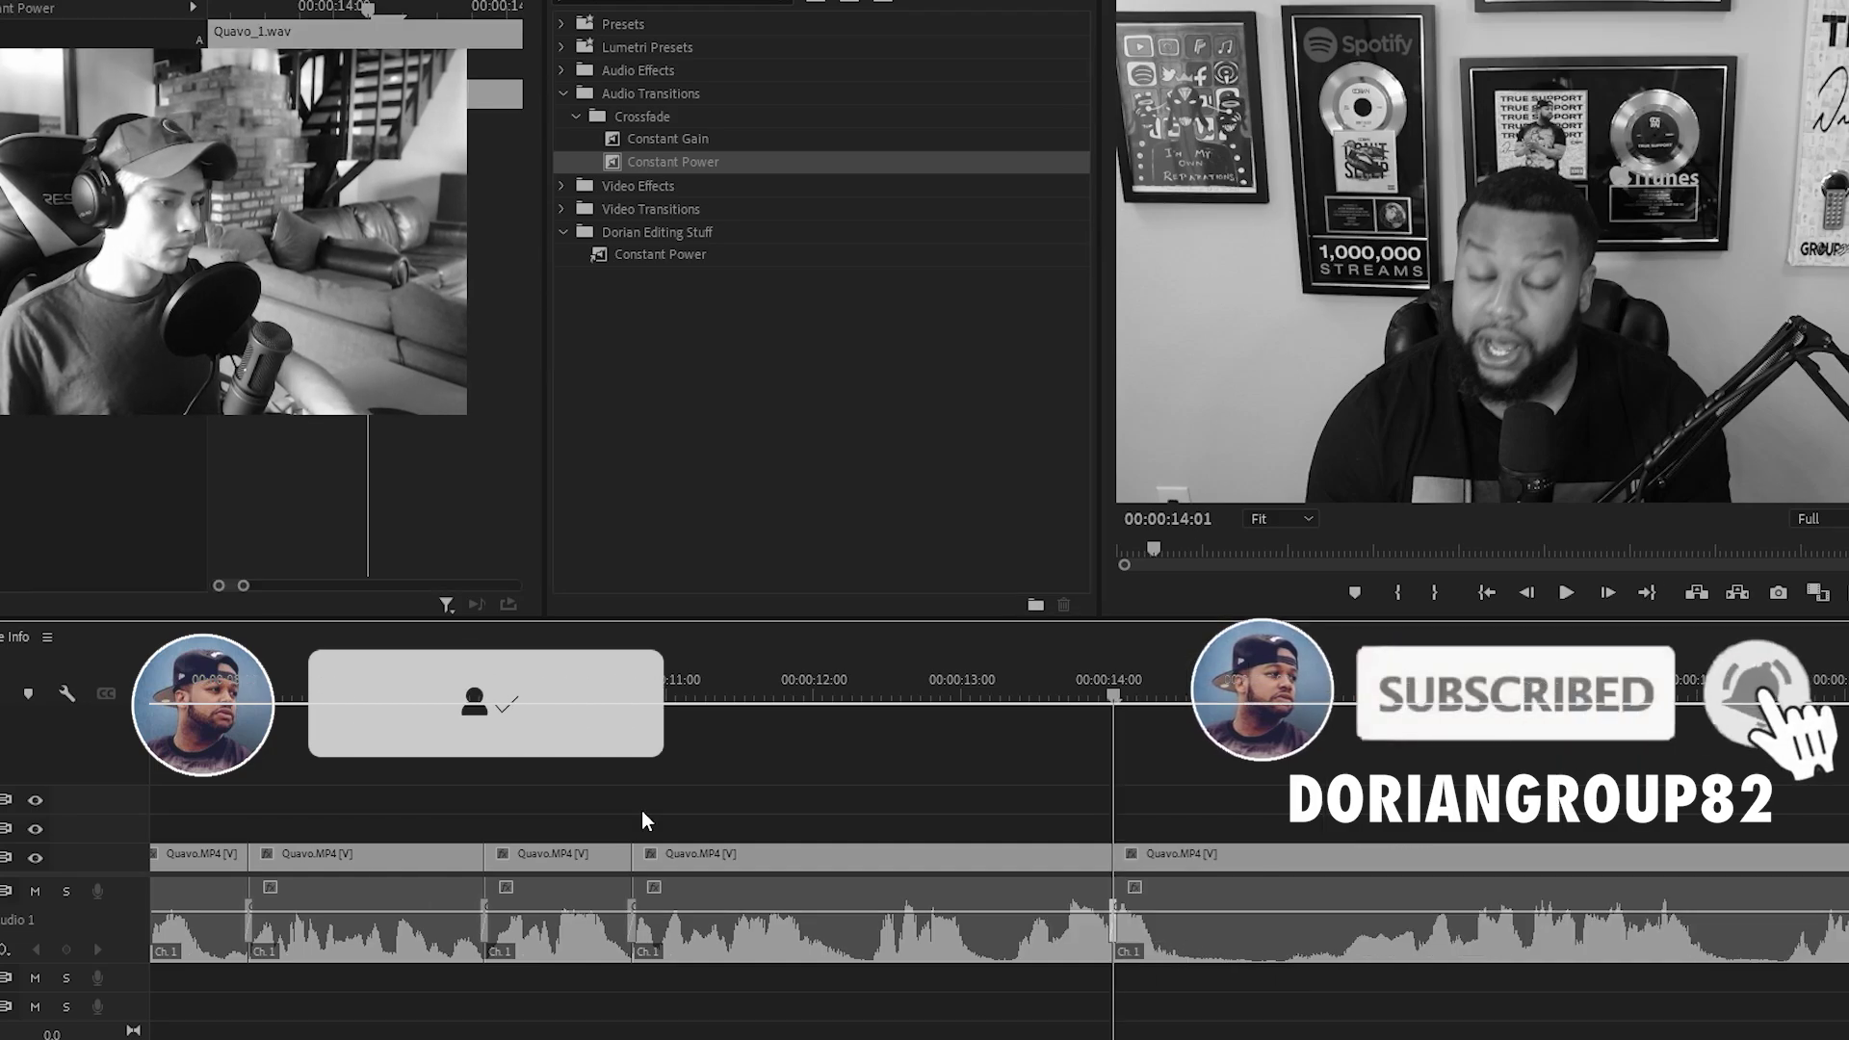
Step: Play across the 00:00:14:01 cut, and split the linked clips around the following pause at about 00:00:18:04 and 00:00:18:19
{"action": "key", "text": "space"}
{"action": "left_click", "coordinate": [1076, 689]}
{"action": "key", "text": "space"}
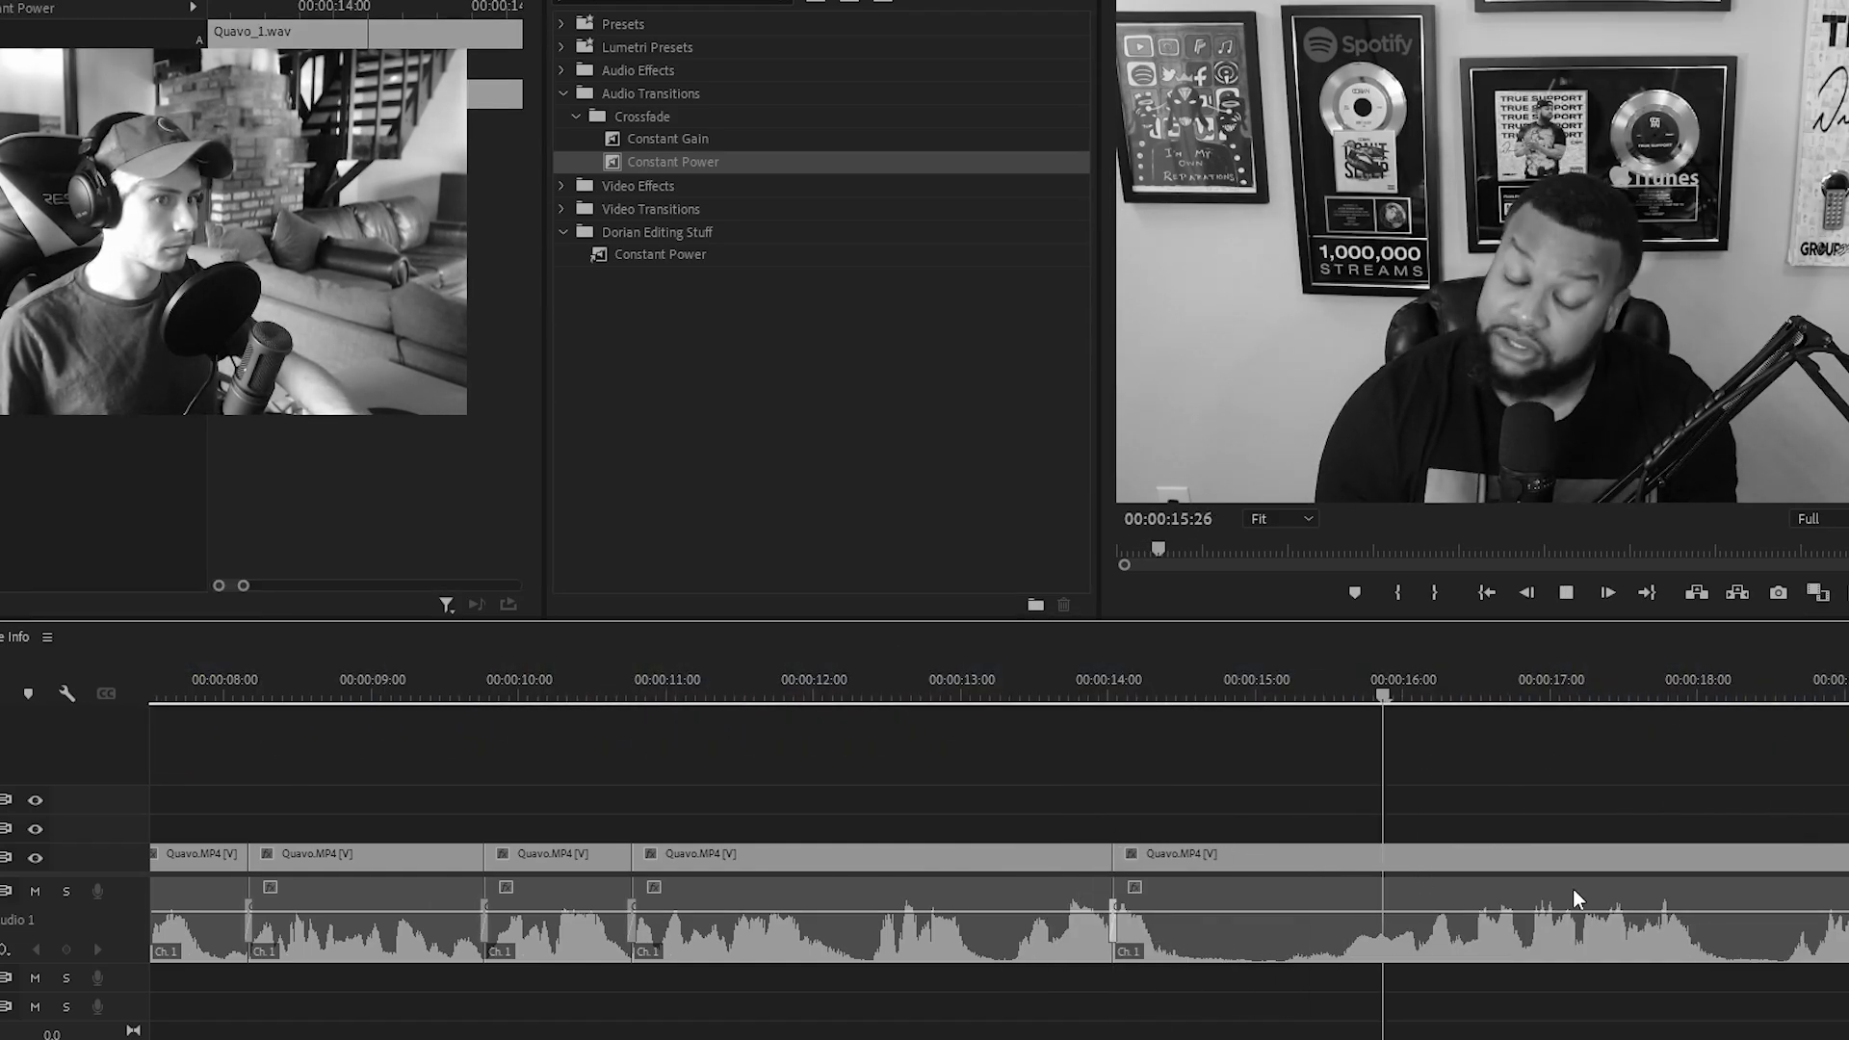
{"action": "key", "text": "c"}
{"action": "left_click", "coordinate": [1790, 910]}
{"action": "key", "text": "space"}
{"action": "left_click", "coordinate": [1717, 905]}
Step: Ripple delete the pause segment at about 00:00:18:04 and apply a Constant Power crossfade to the audio cut
{"action": "key", "text": "v"}
{"action": "left_click", "coordinate": [1742, 886]}
{"action": "key", "text": "shift+Delete"}
{"action": "left_click_drag", "start_coordinate": [665, 162], "coordinate": [1718, 908]}
Step: Split the linked clips at 00:00:14:14 and ripple delete the quiet segment that follows
{"action": "left_click_drag", "start_coordinate": [1124, 687], "coordinate": [1177, 852]}
{"action": "key", "text": "c"}
{"action": "left_click", "coordinate": [1177, 861]}
{"action": "key", "text": "v"}
{"action": "left_click", "coordinate": [1273, 855]}
{"action": "key", "text": "shift+Delete"}
Step: Apply a Constant Power crossfade to the audio cut at 00:00:14:14
{"action": "key", "text": "equal"}
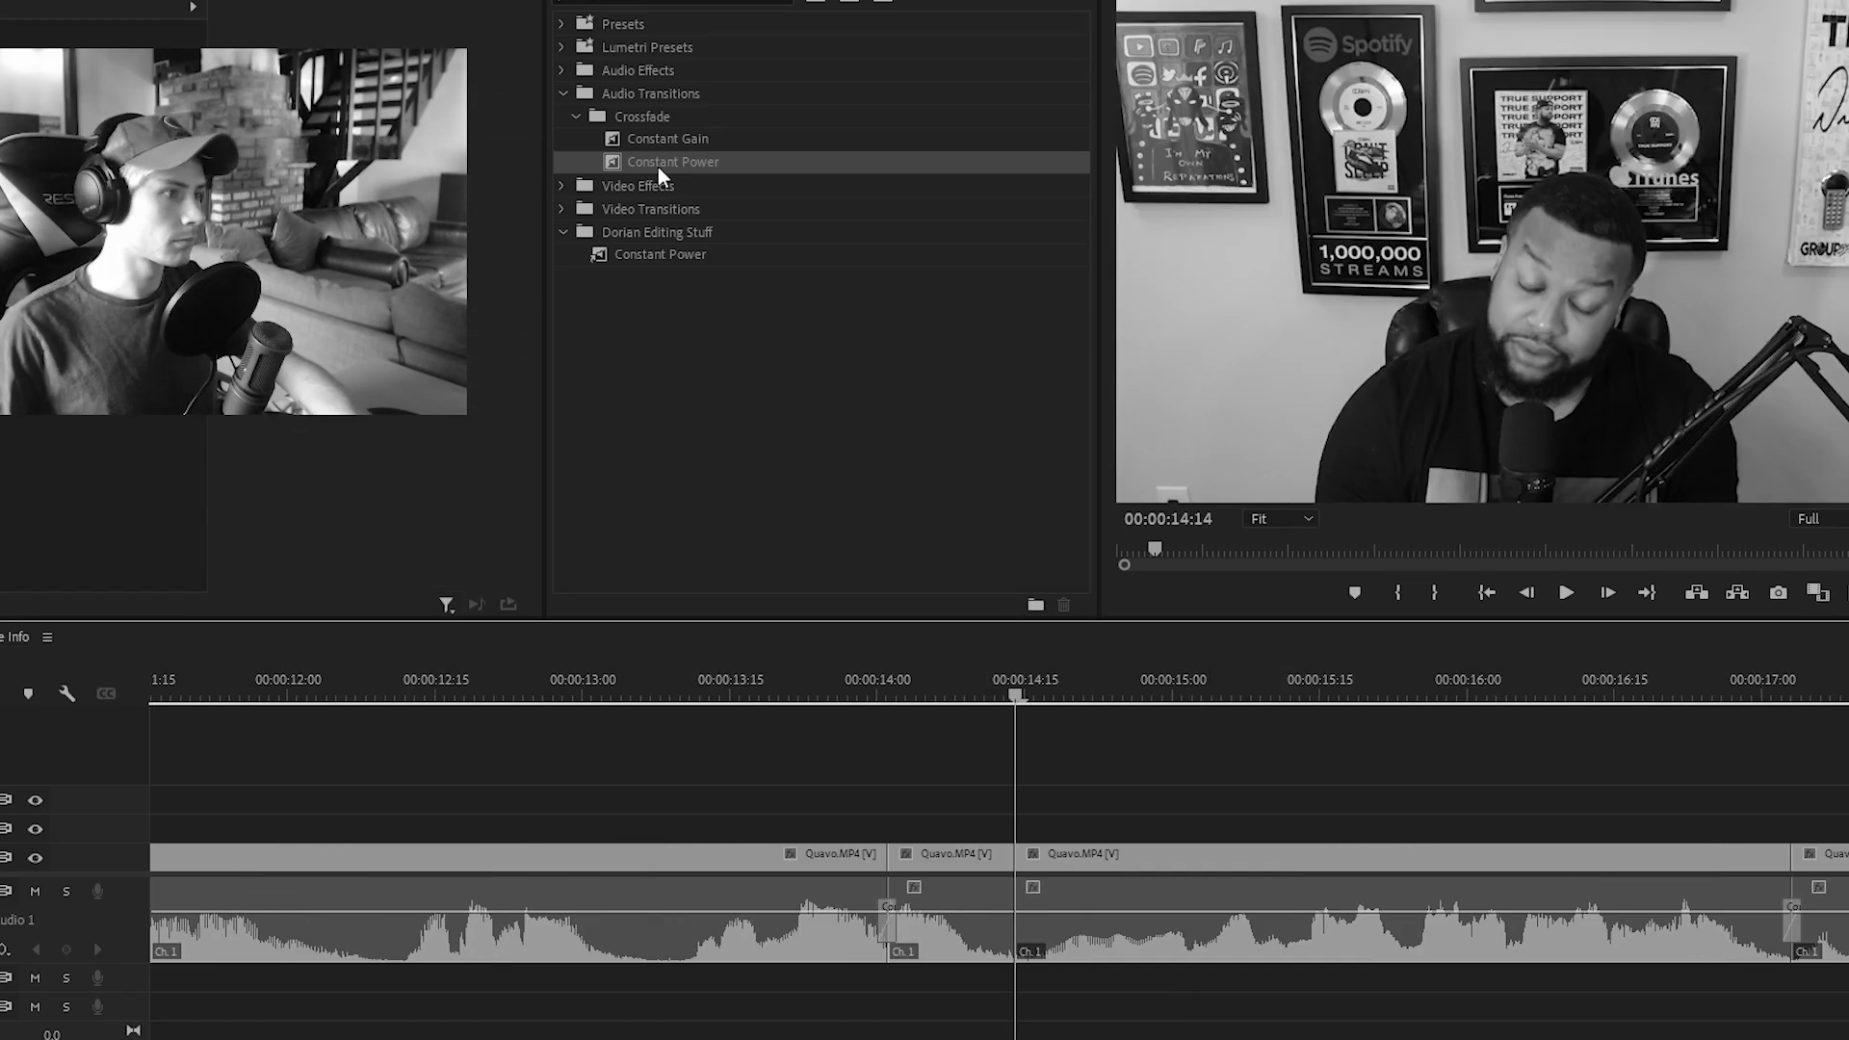
{"action": "left_click_drag", "start_coordinate": [661, 165], "coordinate": [1015, 920]}
{"action": "left_click_drag", "start_coordinate": [1159, 929], "coordinate": [1036, 932]}
{"action": "left_click_drag", "start_coordinate": [1036, 932], "coordinate": [1021, 930]}
Step: Play back the tightened narration from near the start through to 00:00:17:07
{"action": "key", "text": "backslash"}
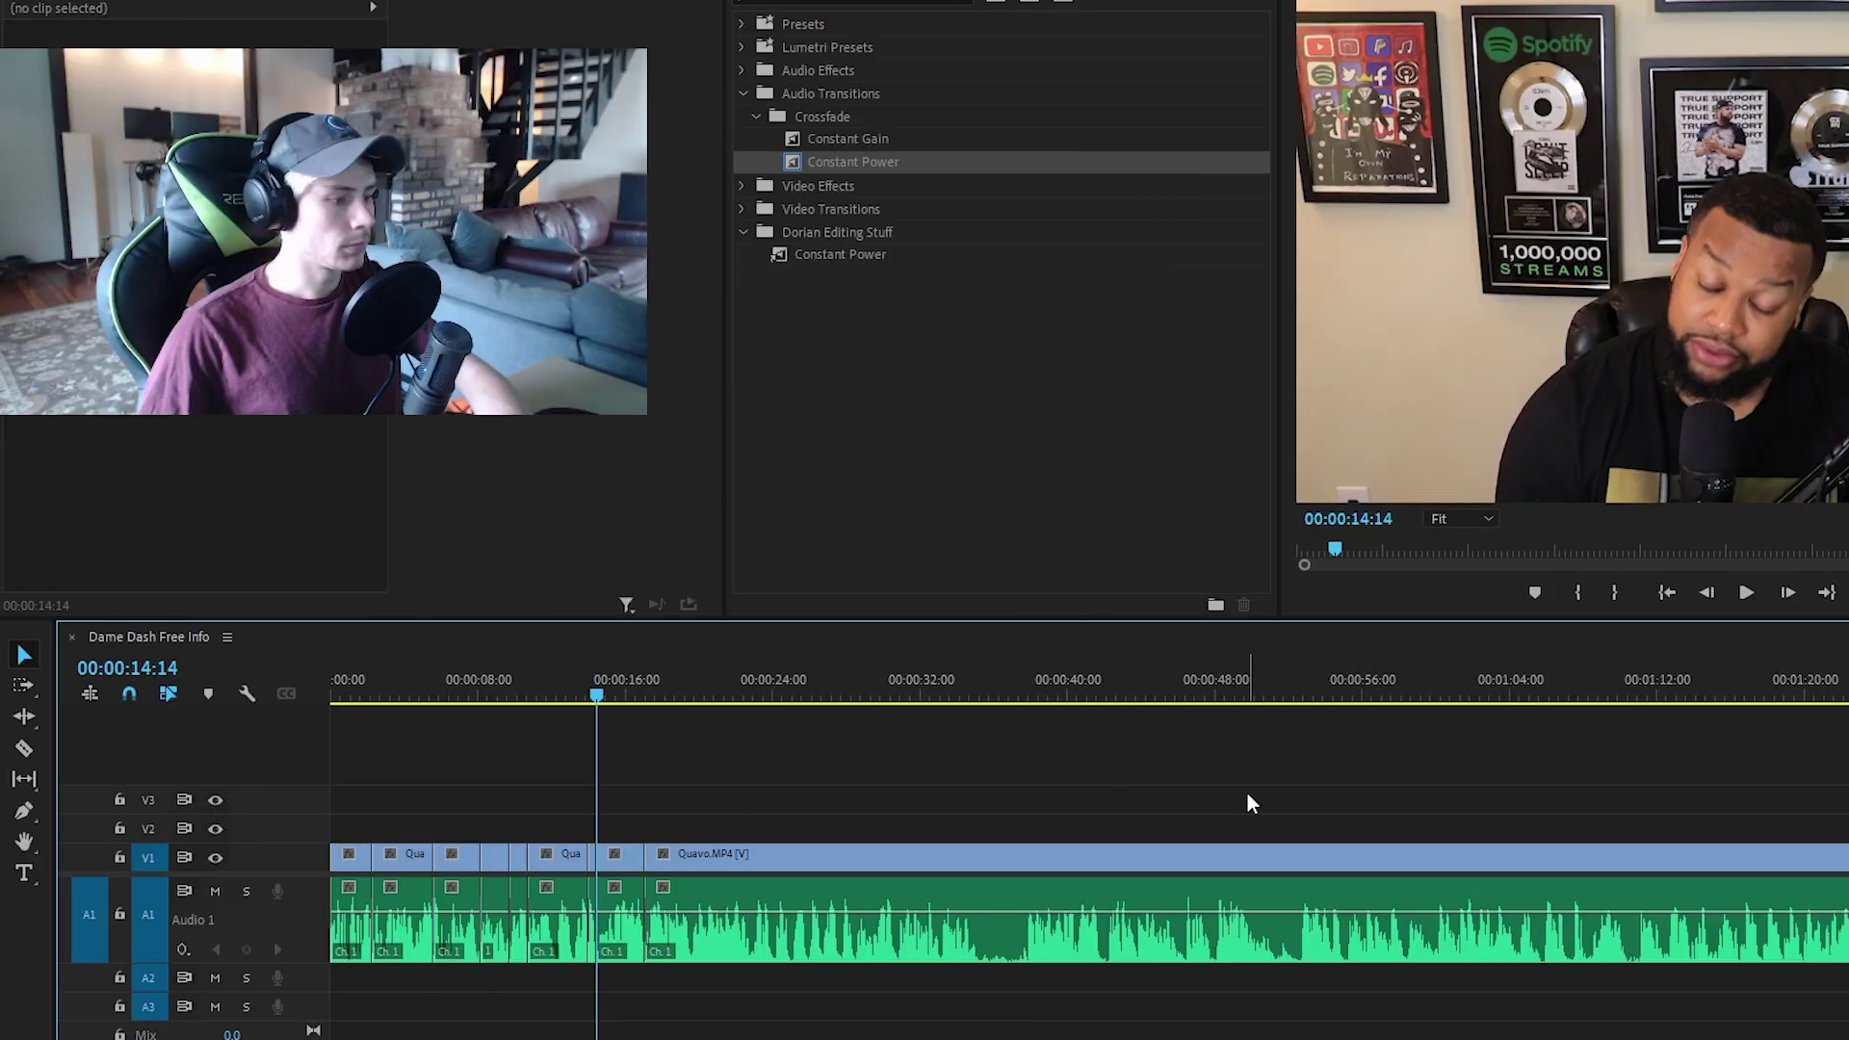
{"action": "key", "text": "equal"}
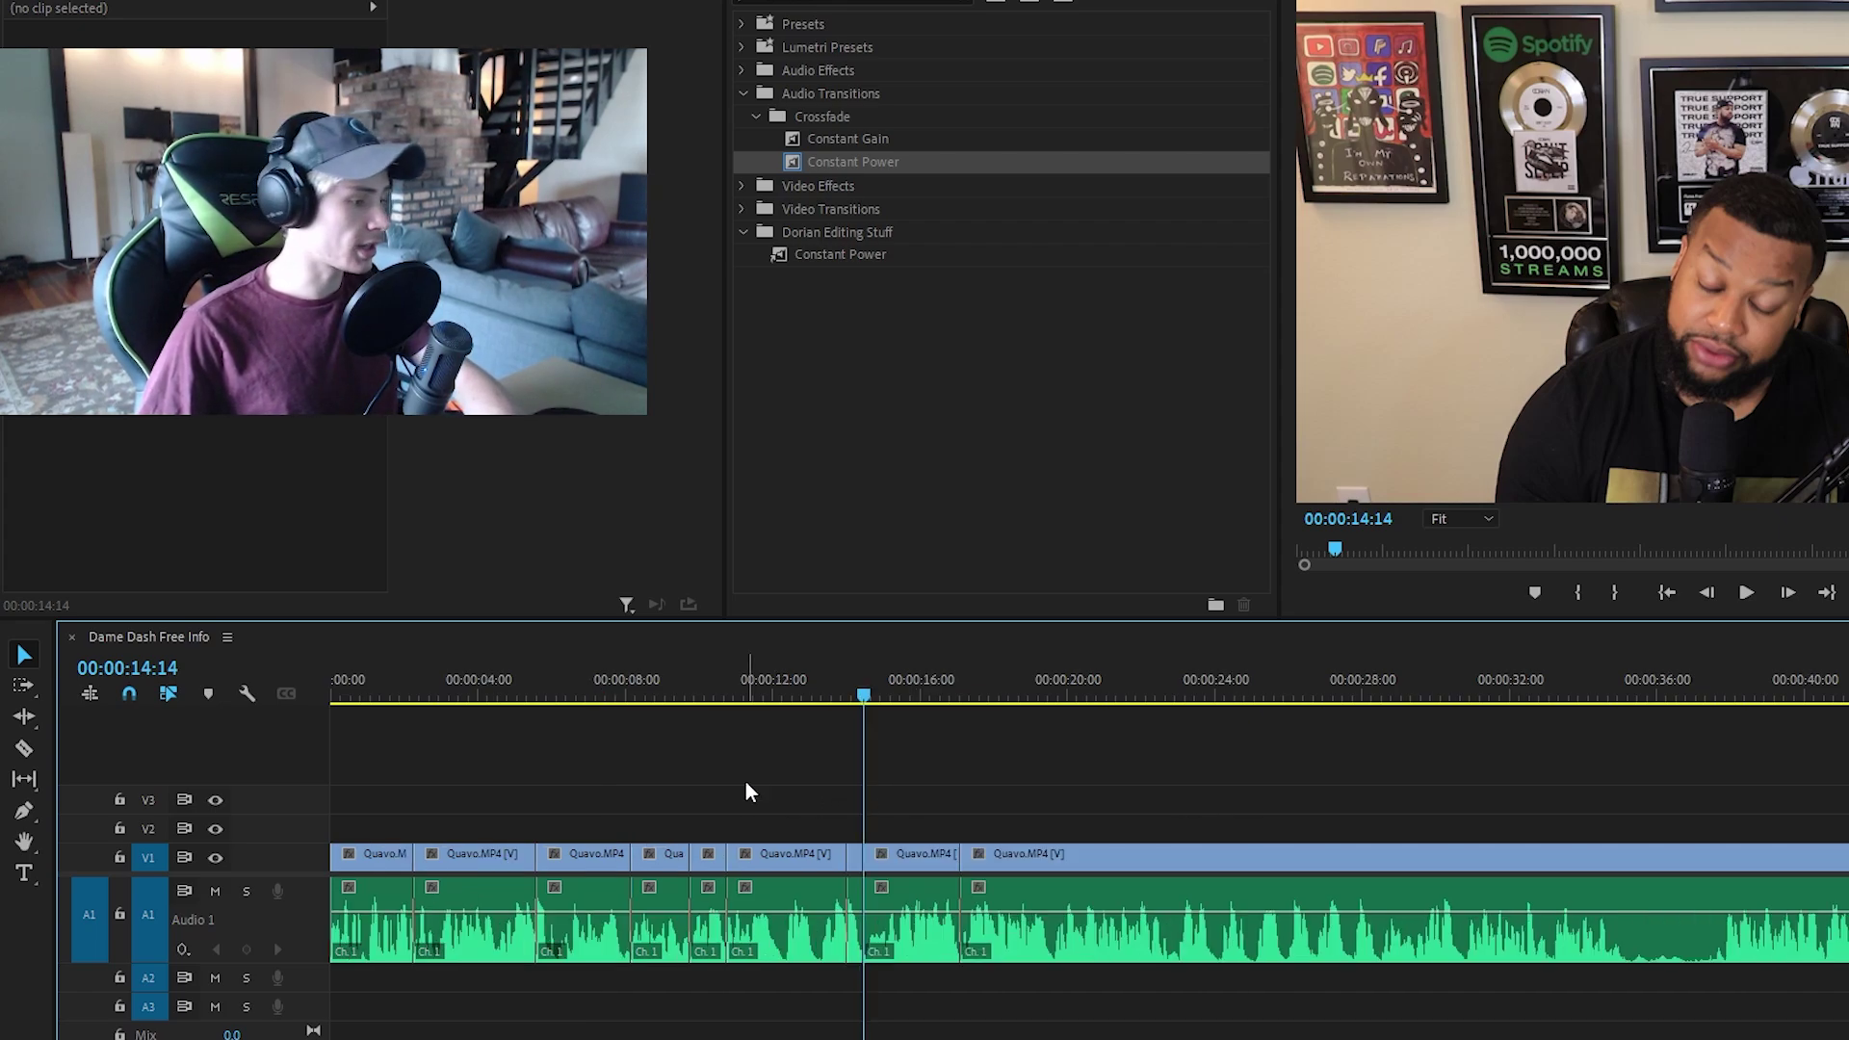
{"action": "key", "text": "equal"}
{"action": "left_click_drag", "start_coordinate": [1201, 710], "coordinate": [437, 853]}
{"action": "key", "text": "space"}
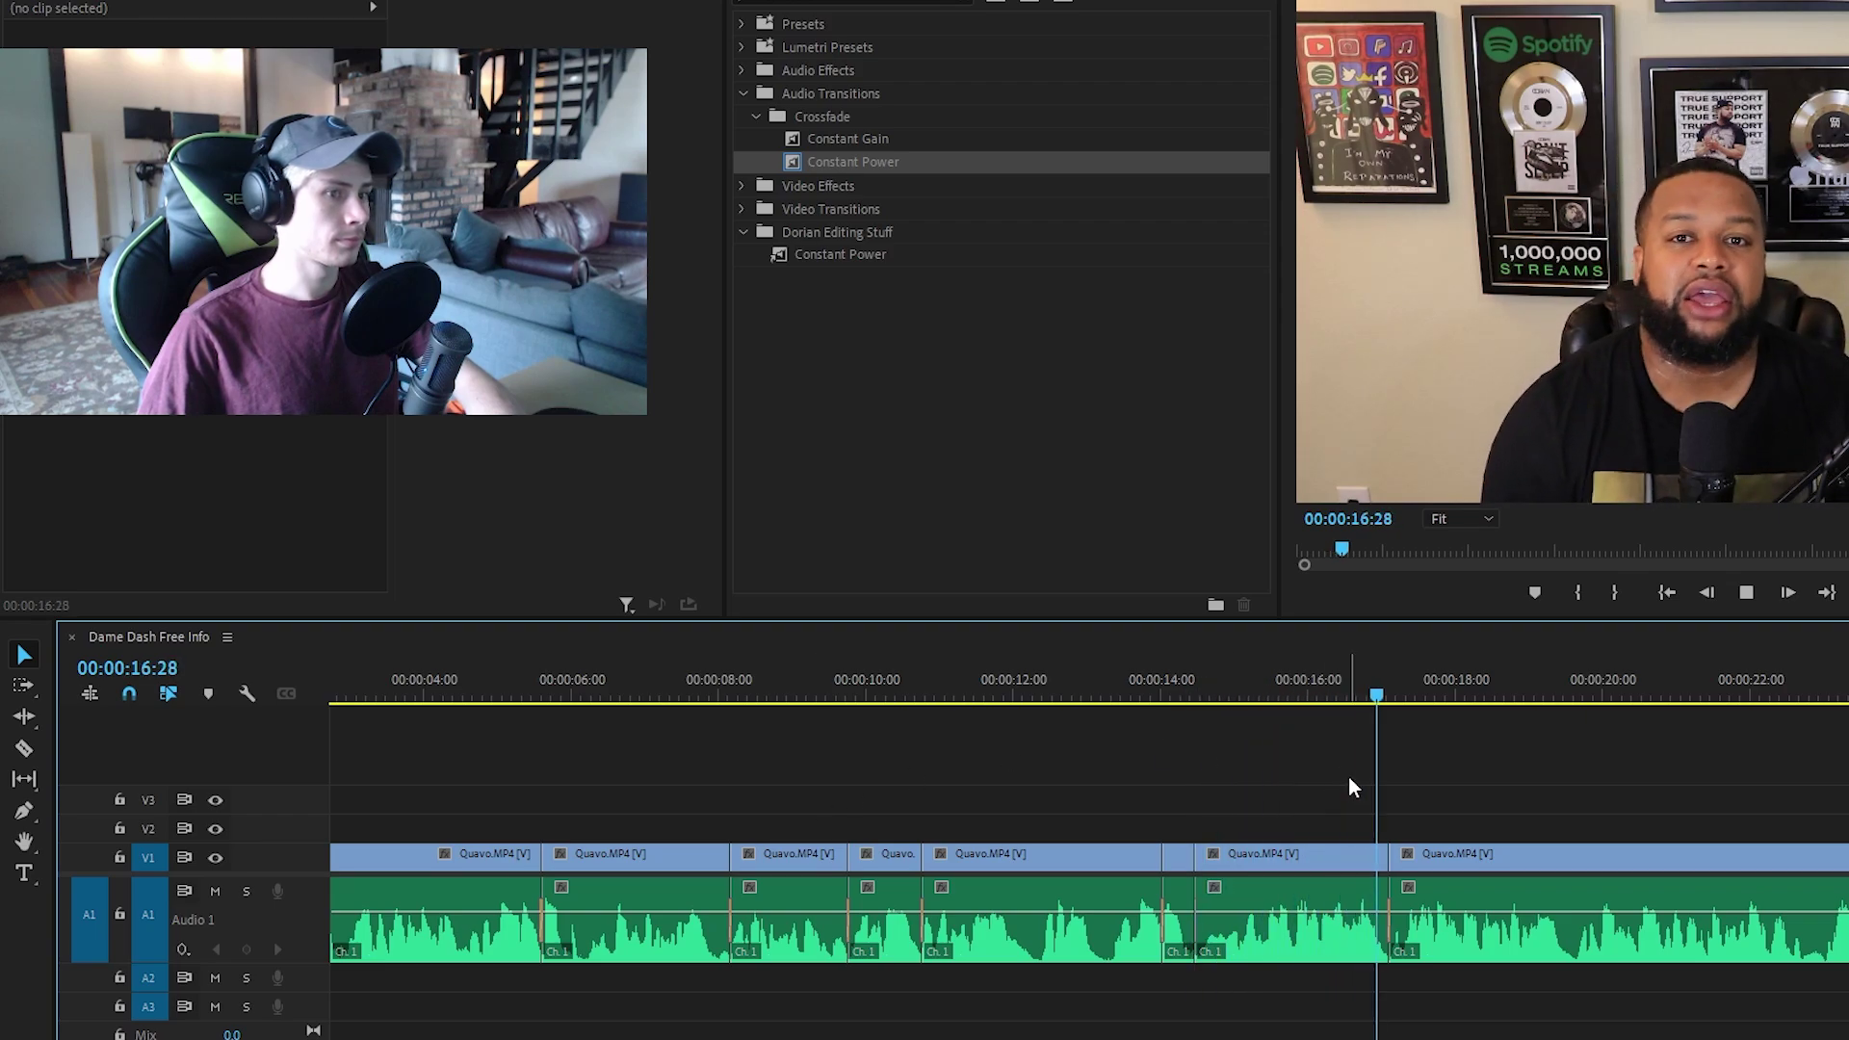
{"action": "key", "text": "space"}
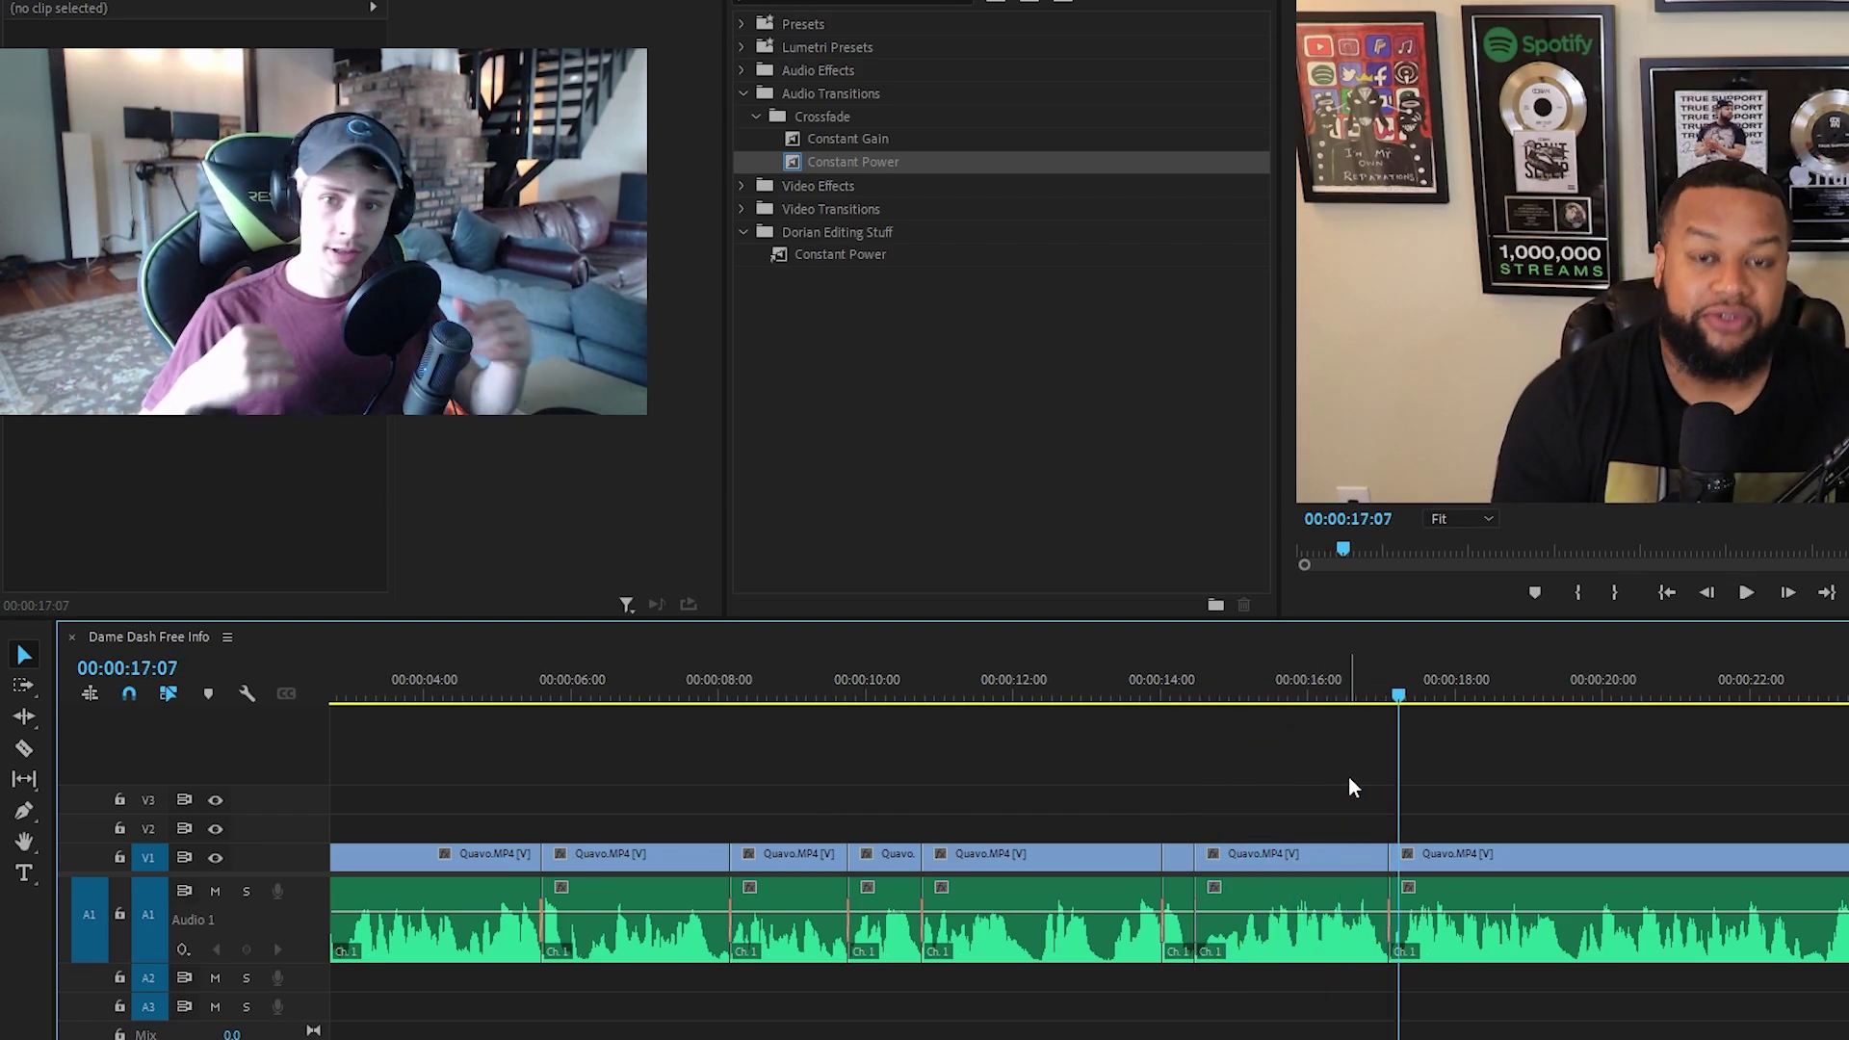